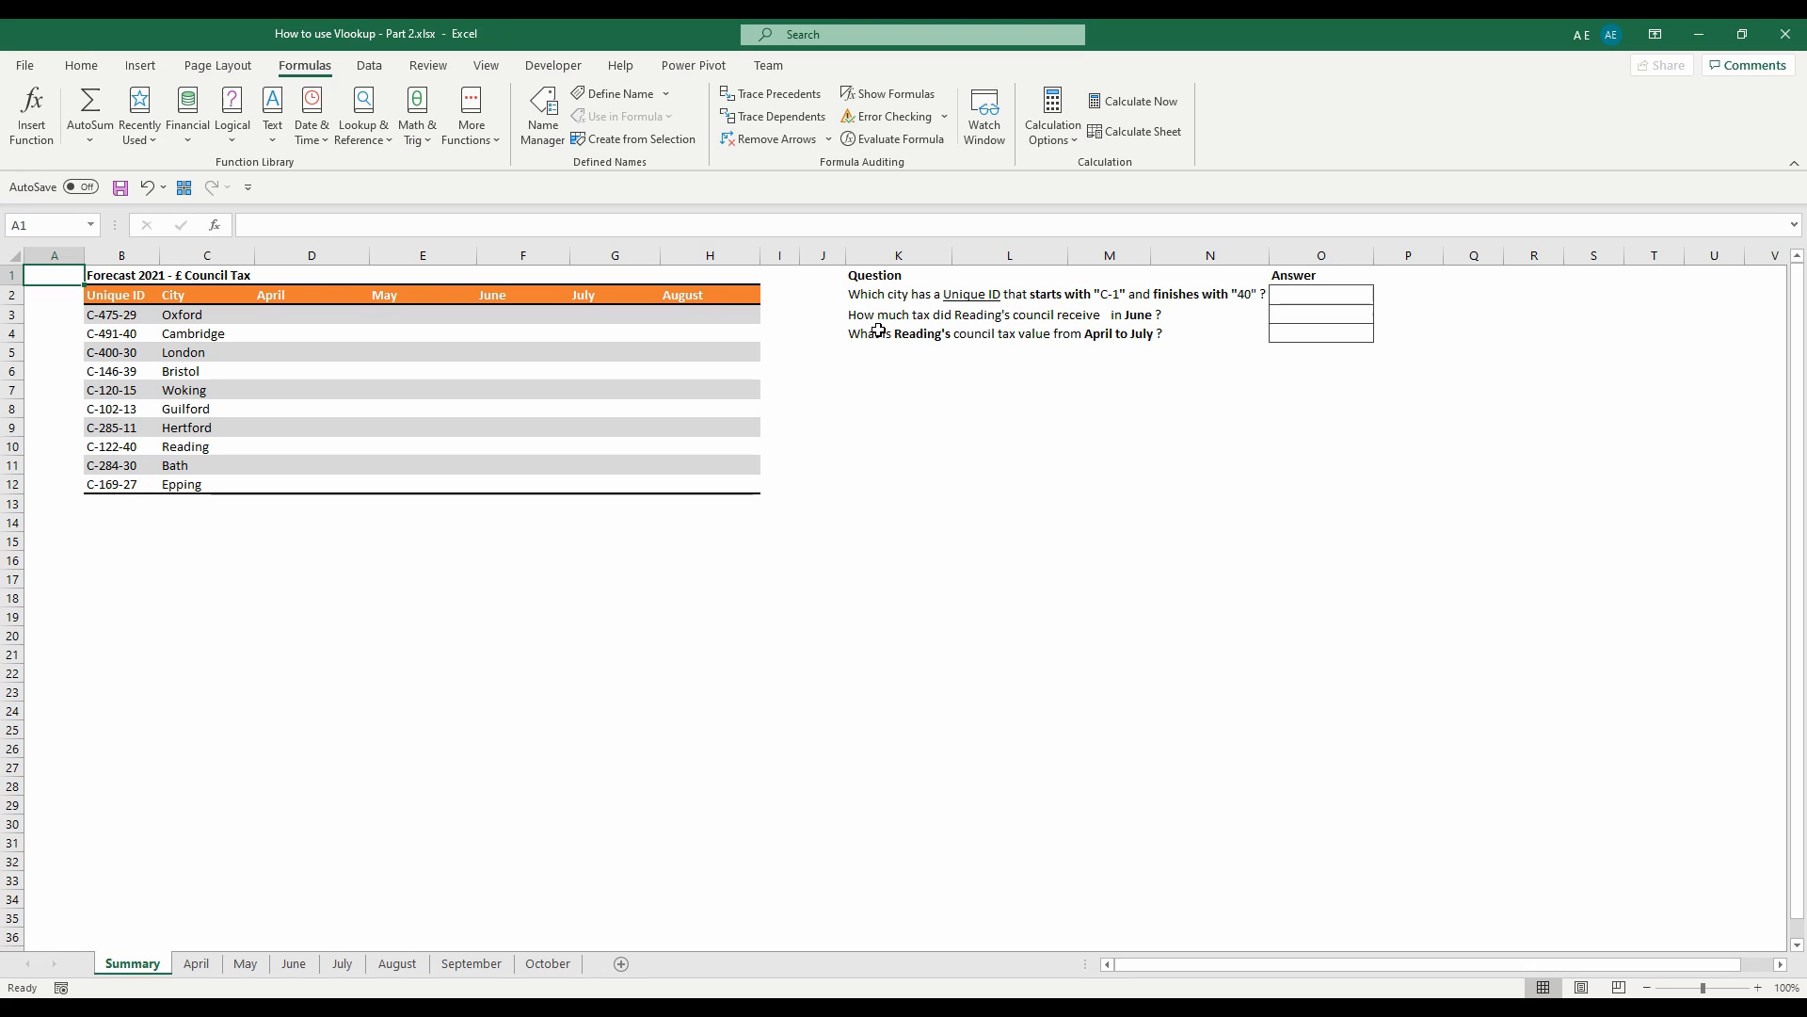
# Start a VLOOKUP in cell O2 with the wildcard lookup value "C-1??-40"
pyautogui.moveTo(123, 301); pyautogui.dragTo(128, 484)
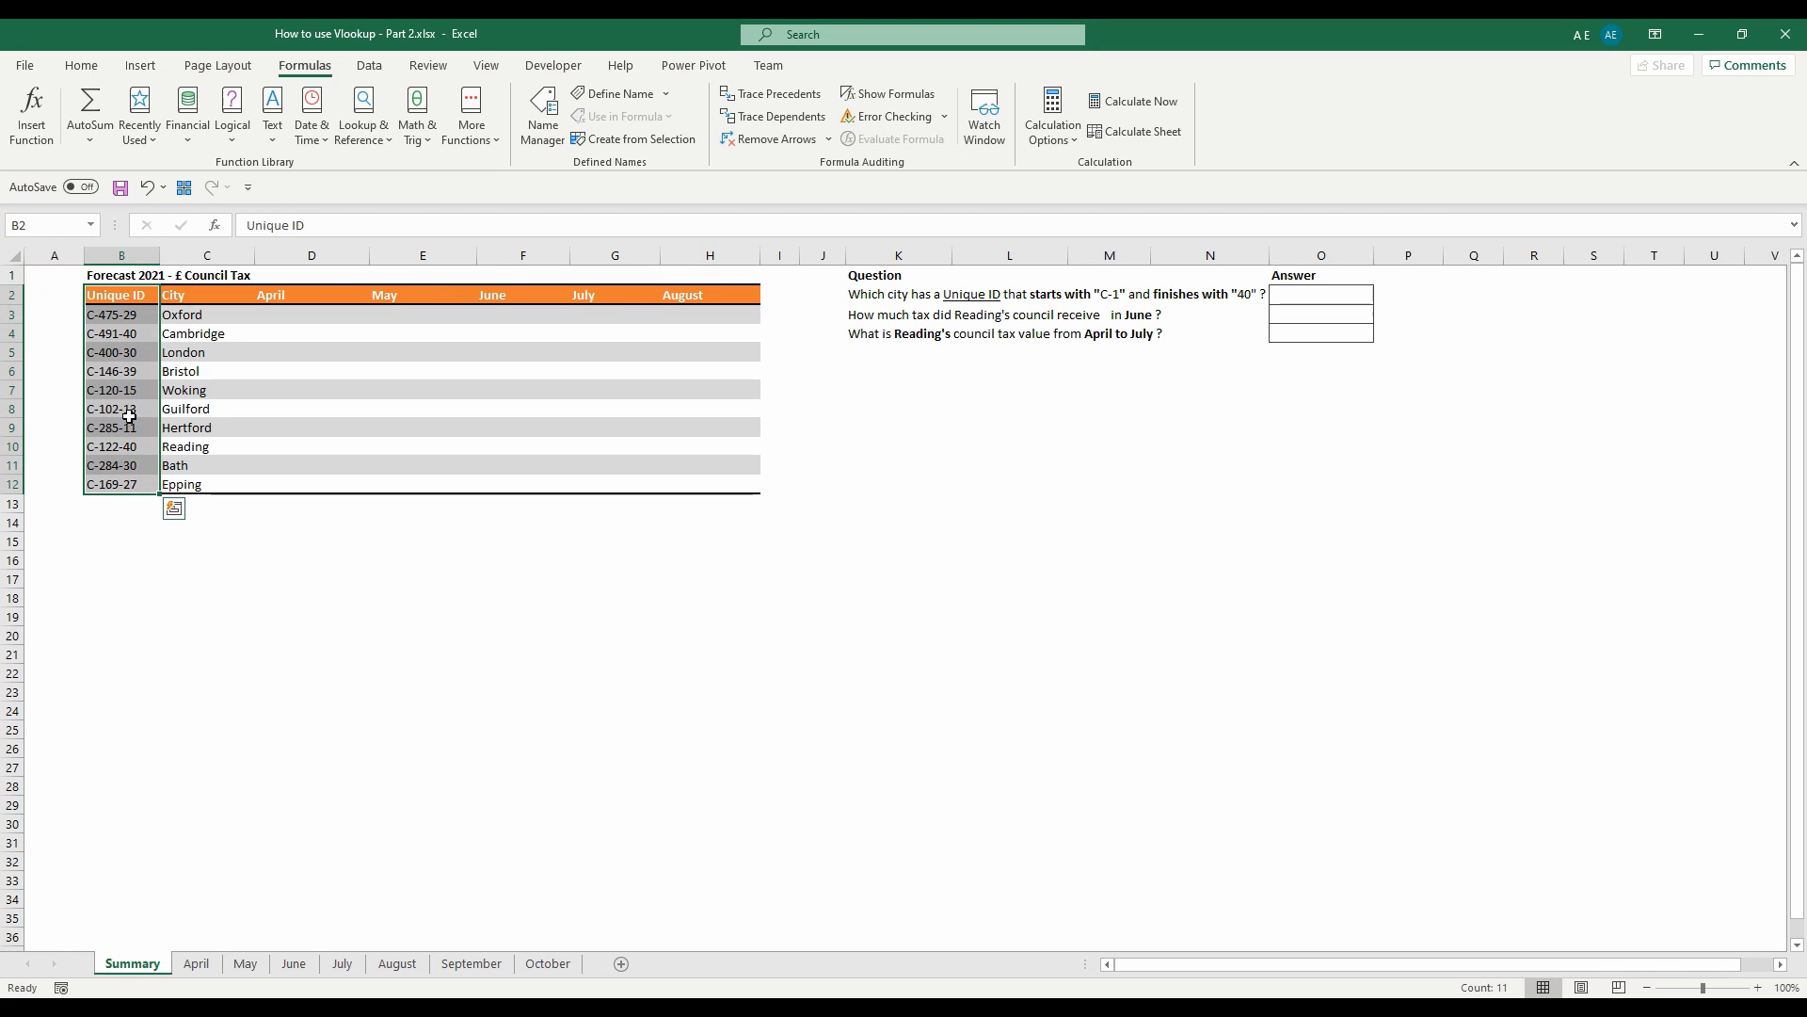
pyautogui.click(121, 314)
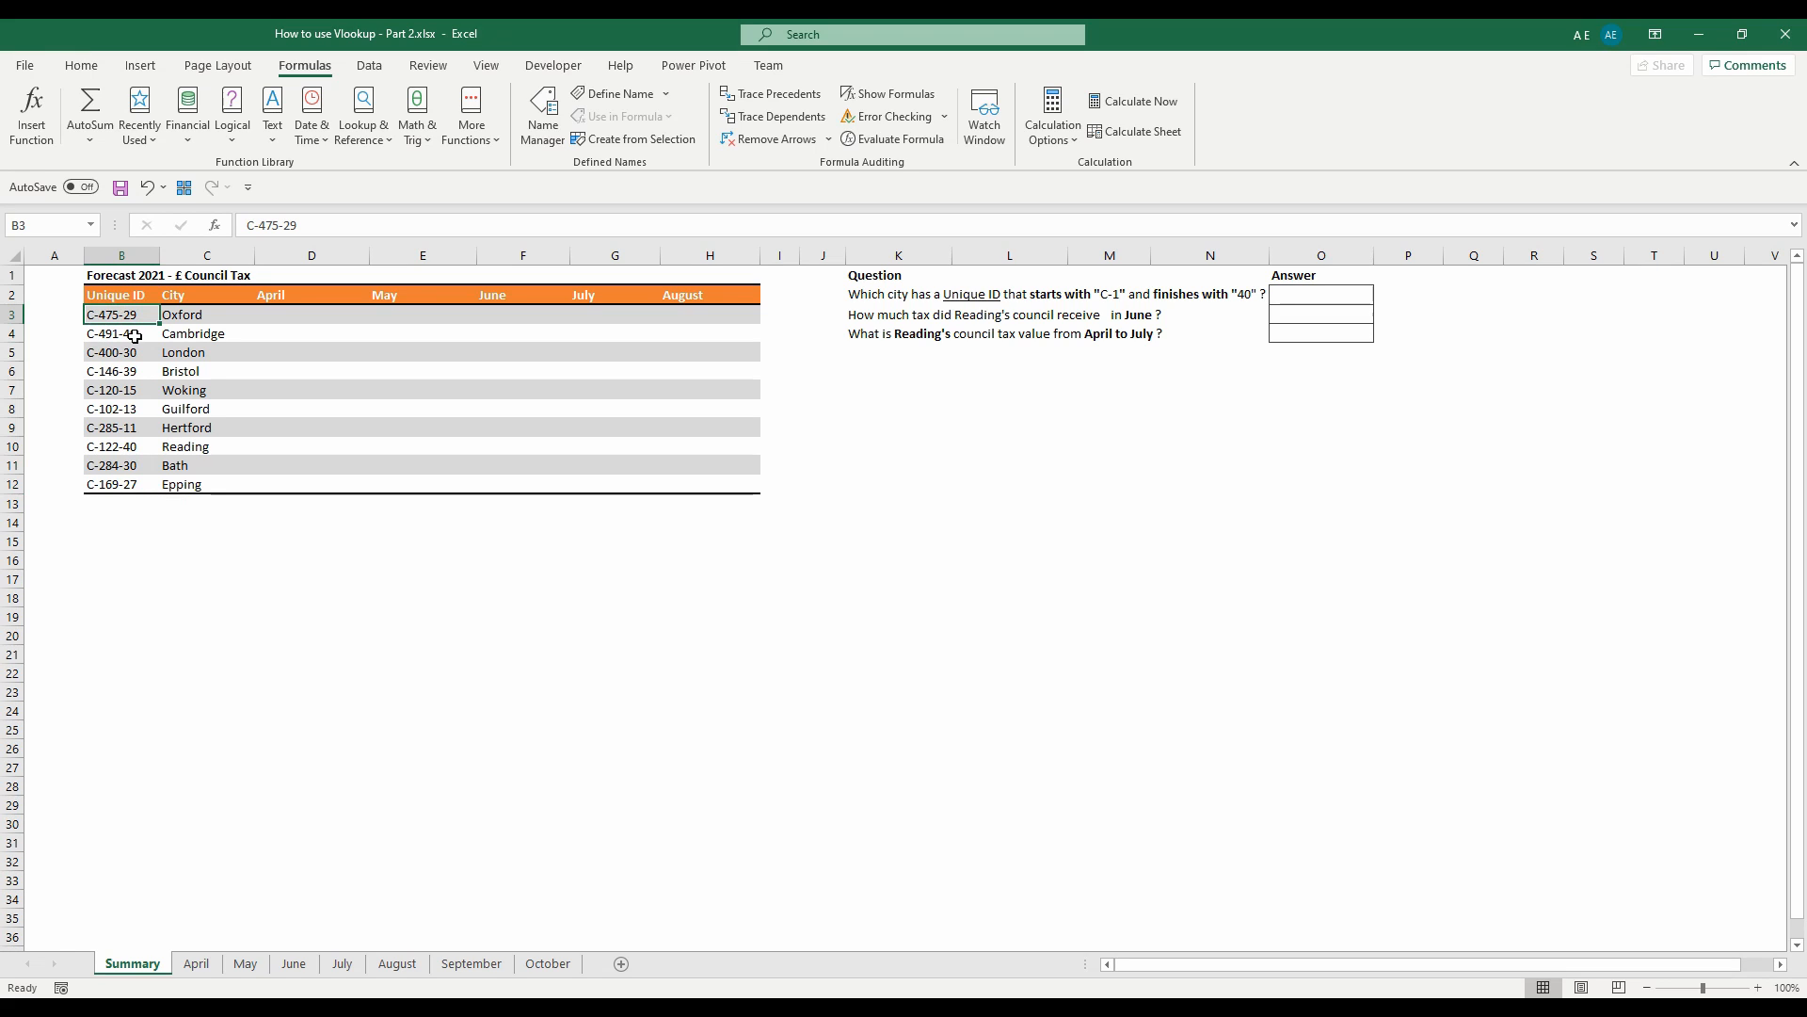
pyautogui.click(1297, 295)
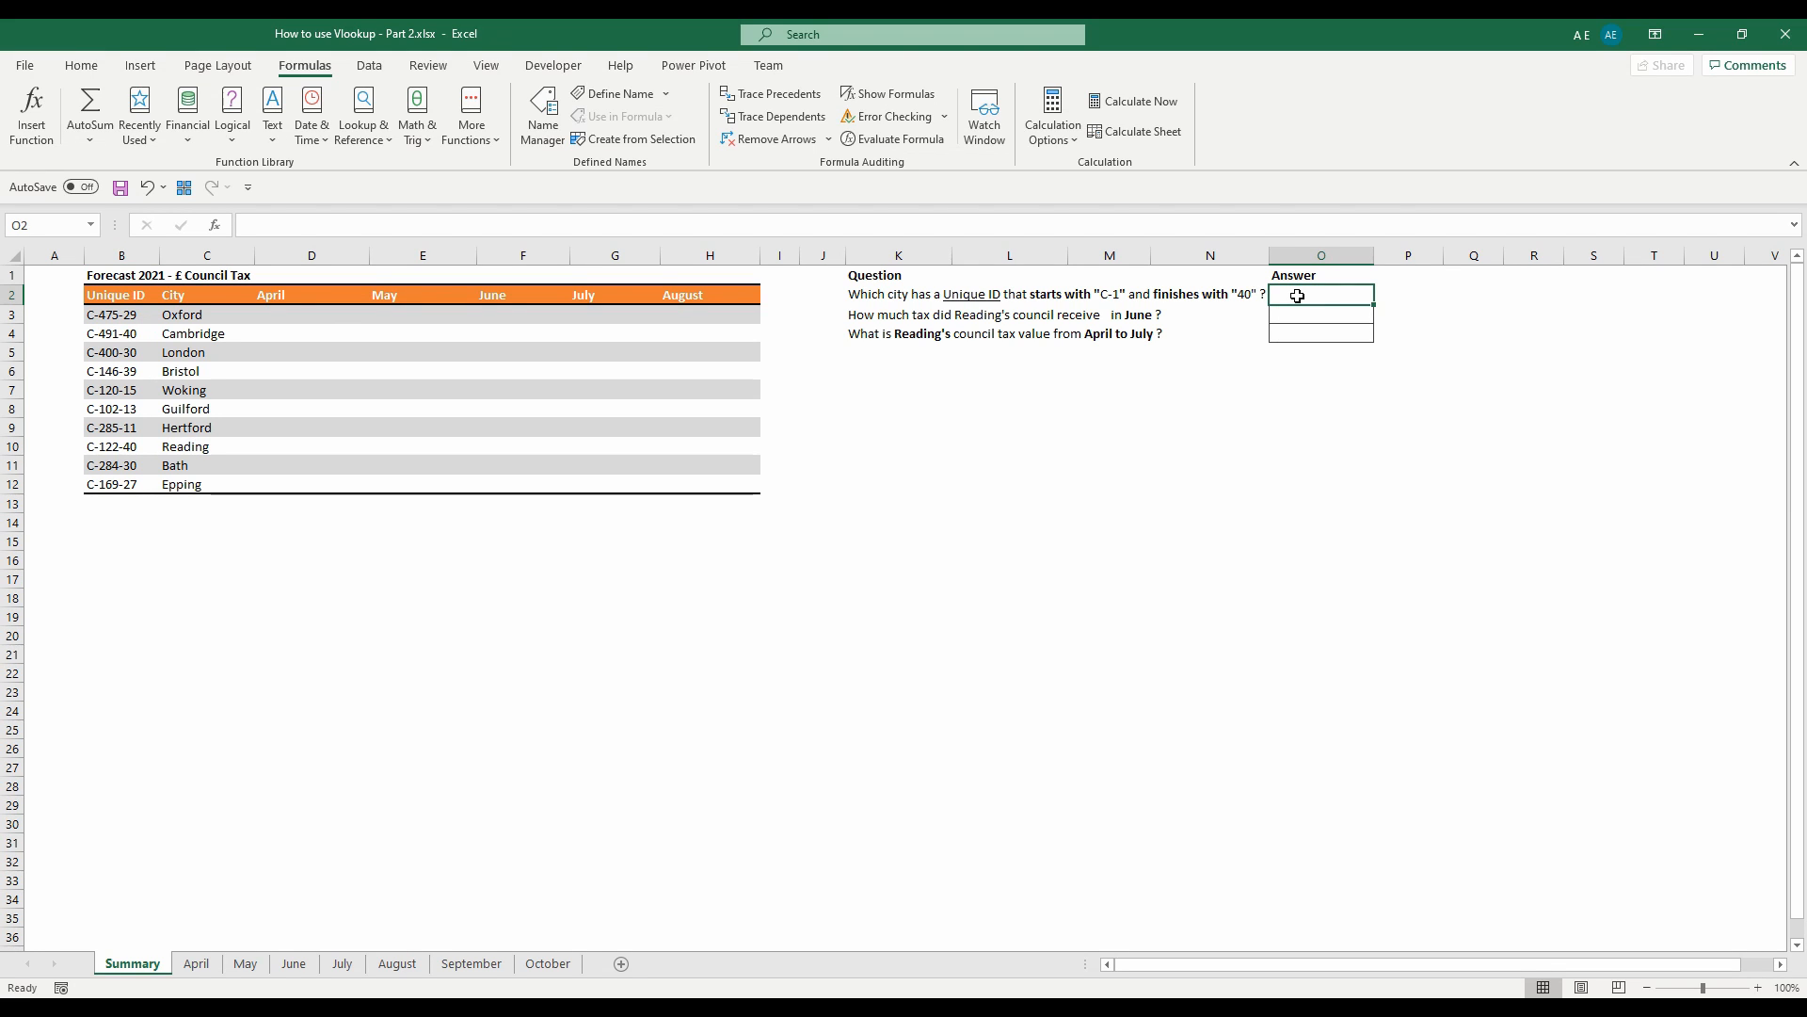
pyautogui.write('=vl')
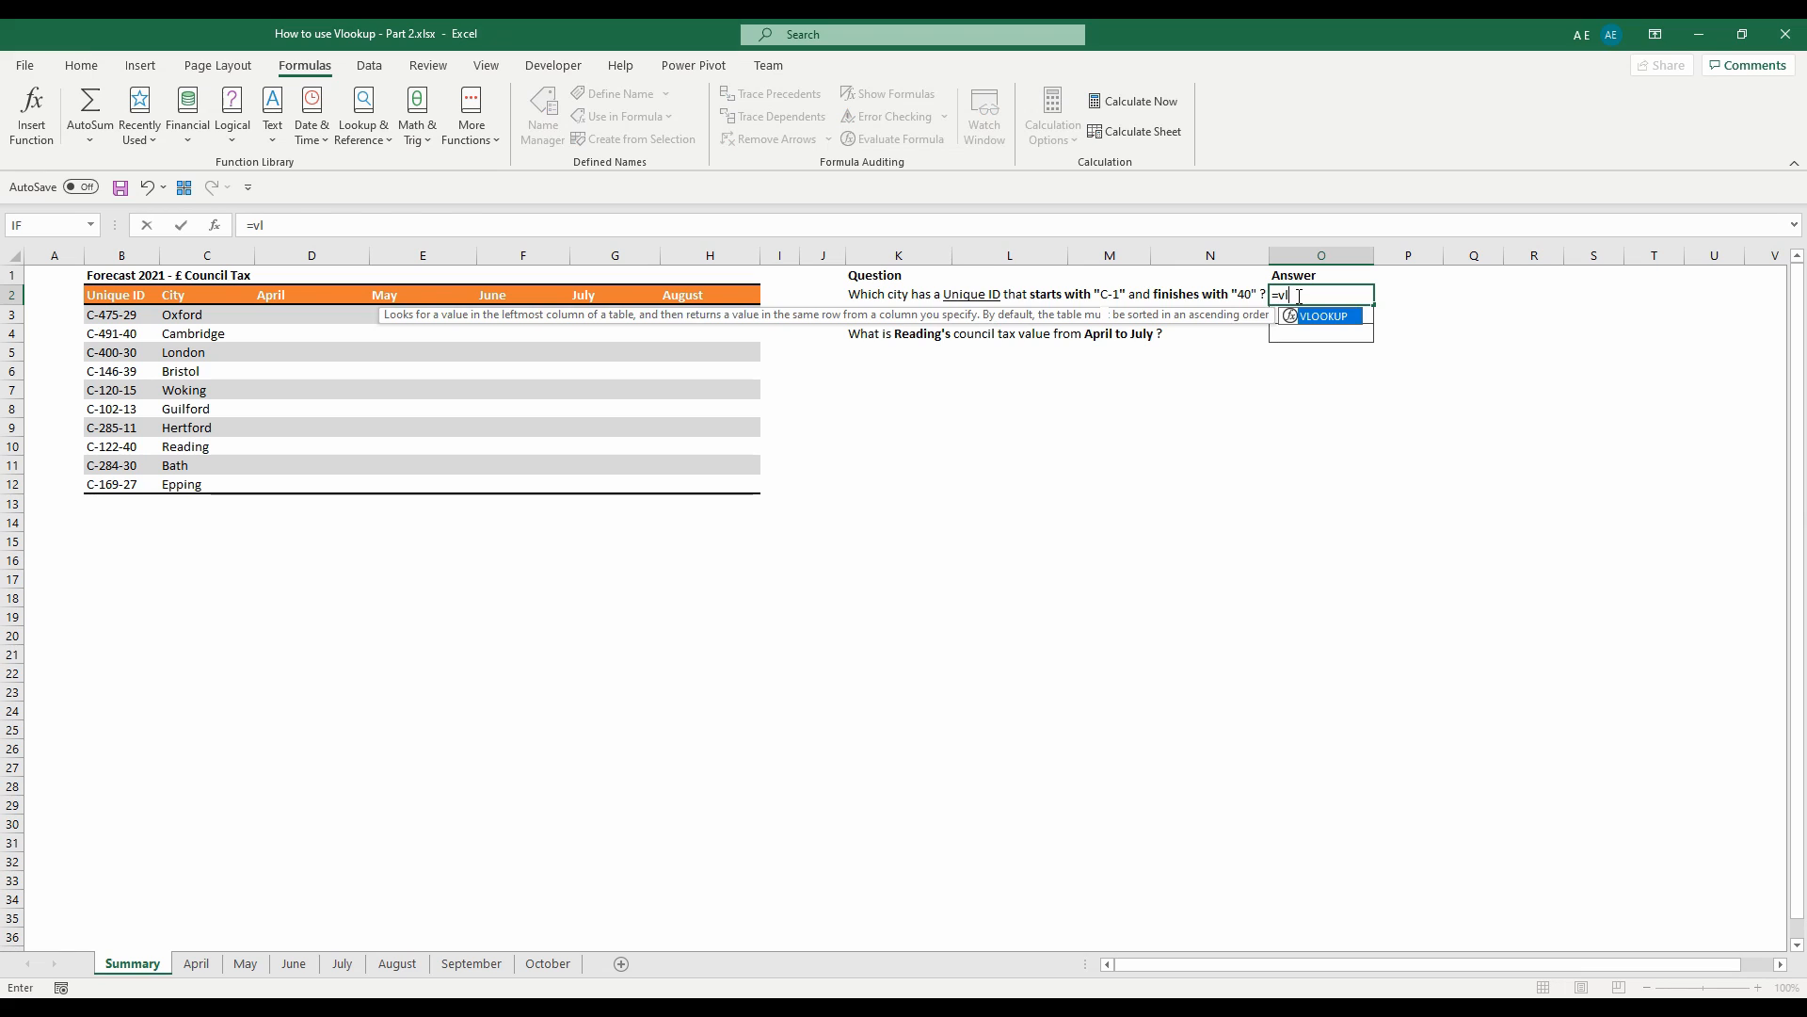
pyautogui.press('Tab')
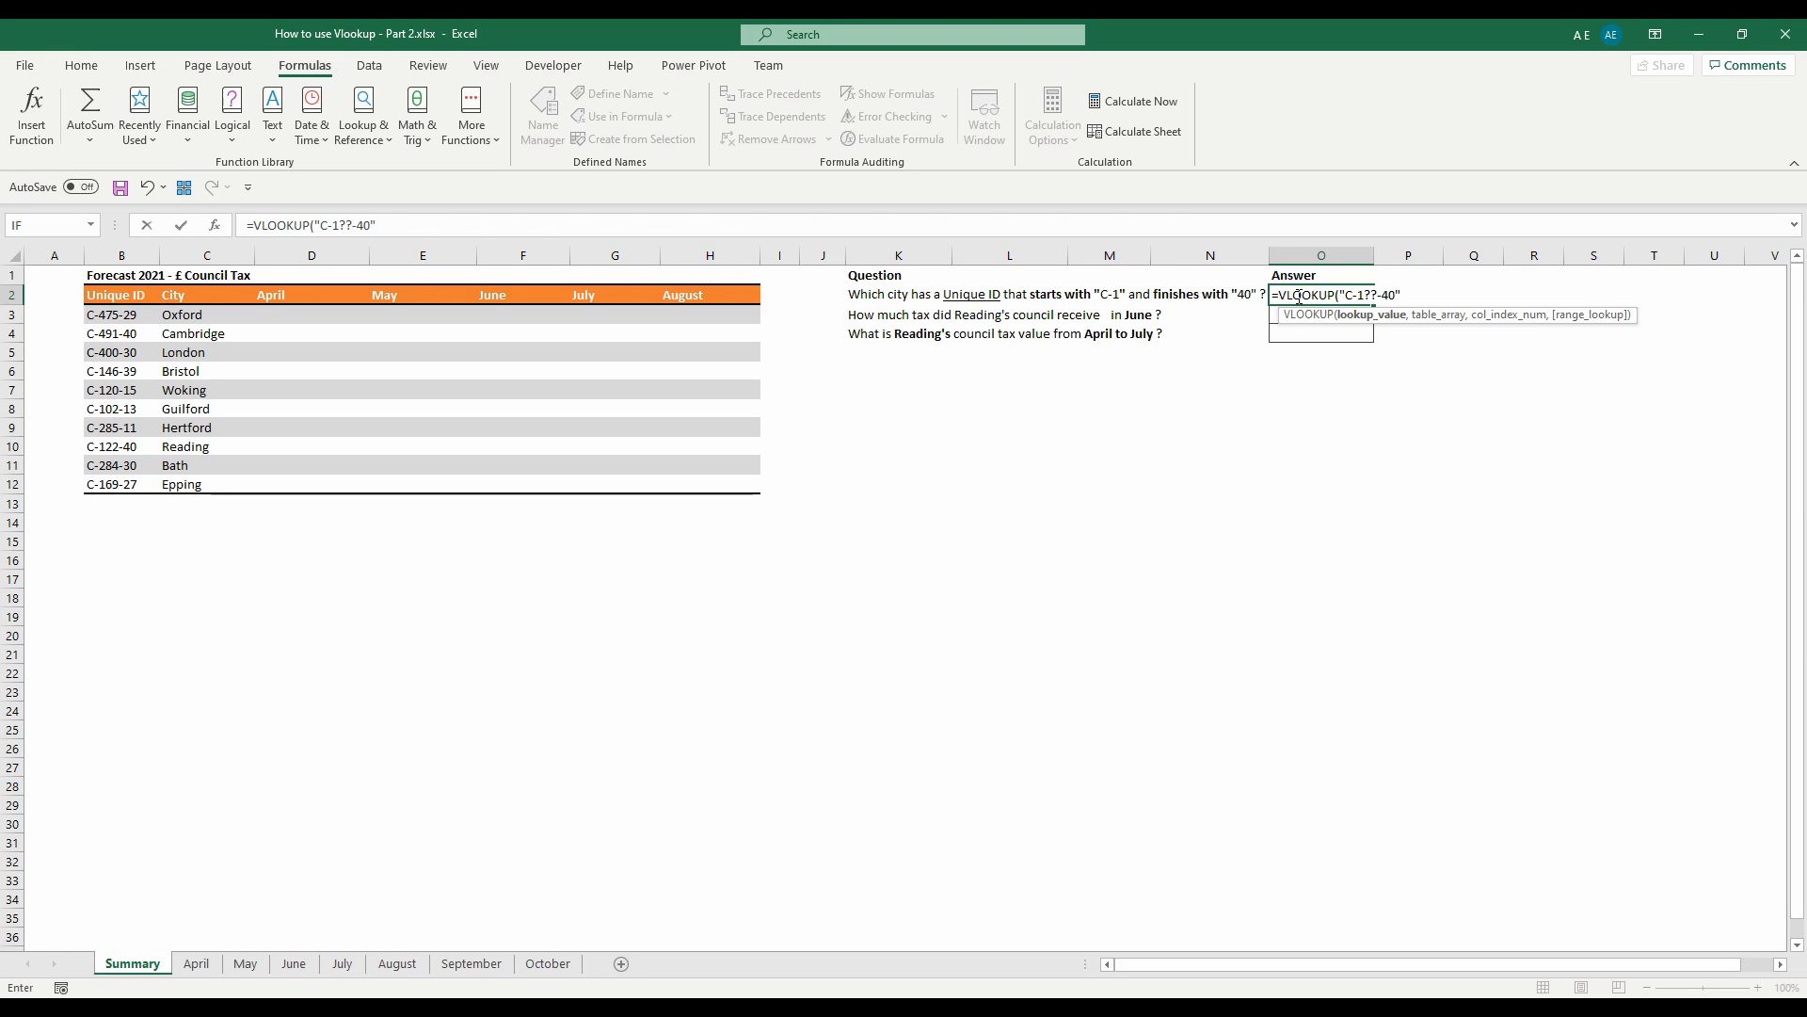
pyautogui.click(1368, 295)
pyautogui.click(1404, 295)
pyautogui.write(',')
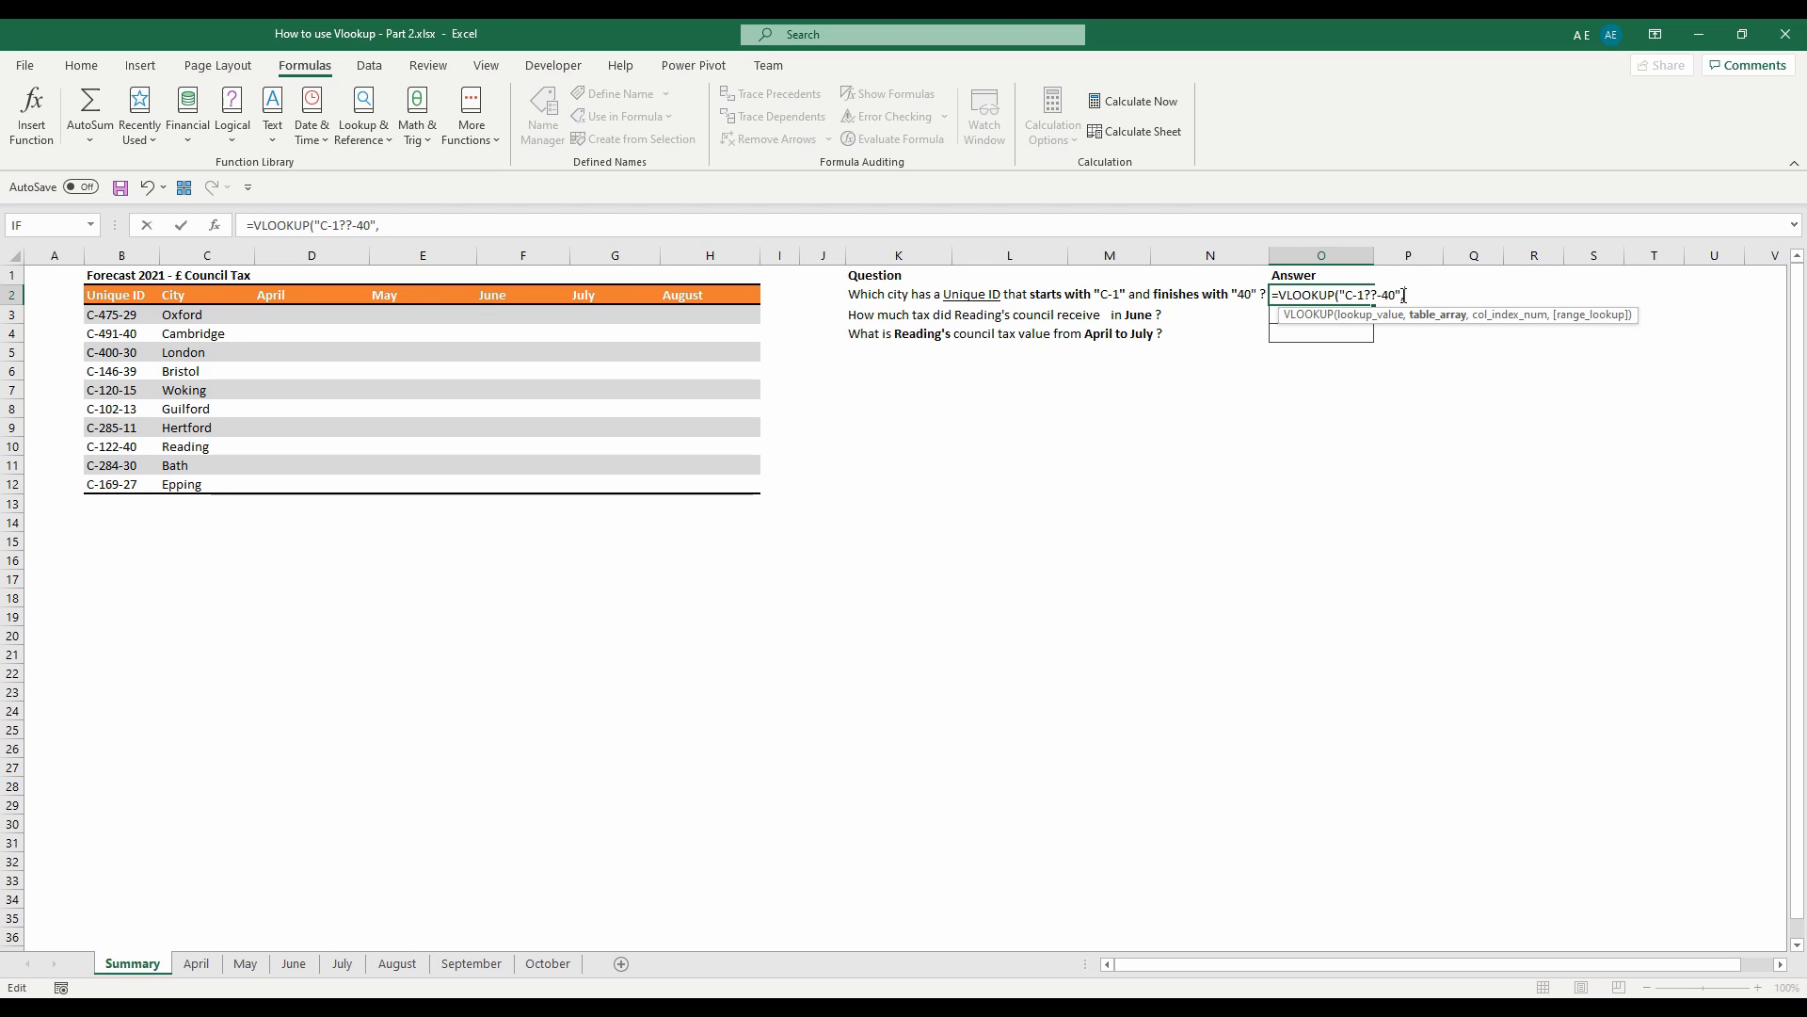
# Complete O2's VLOOKUP with table array $B$2:$C$12, column index 2 and an exact match (FALSE)
pyautogui.moveTo(116, 295); pyautogui.dragTo(179, 473)
pyautogui.press('F4')
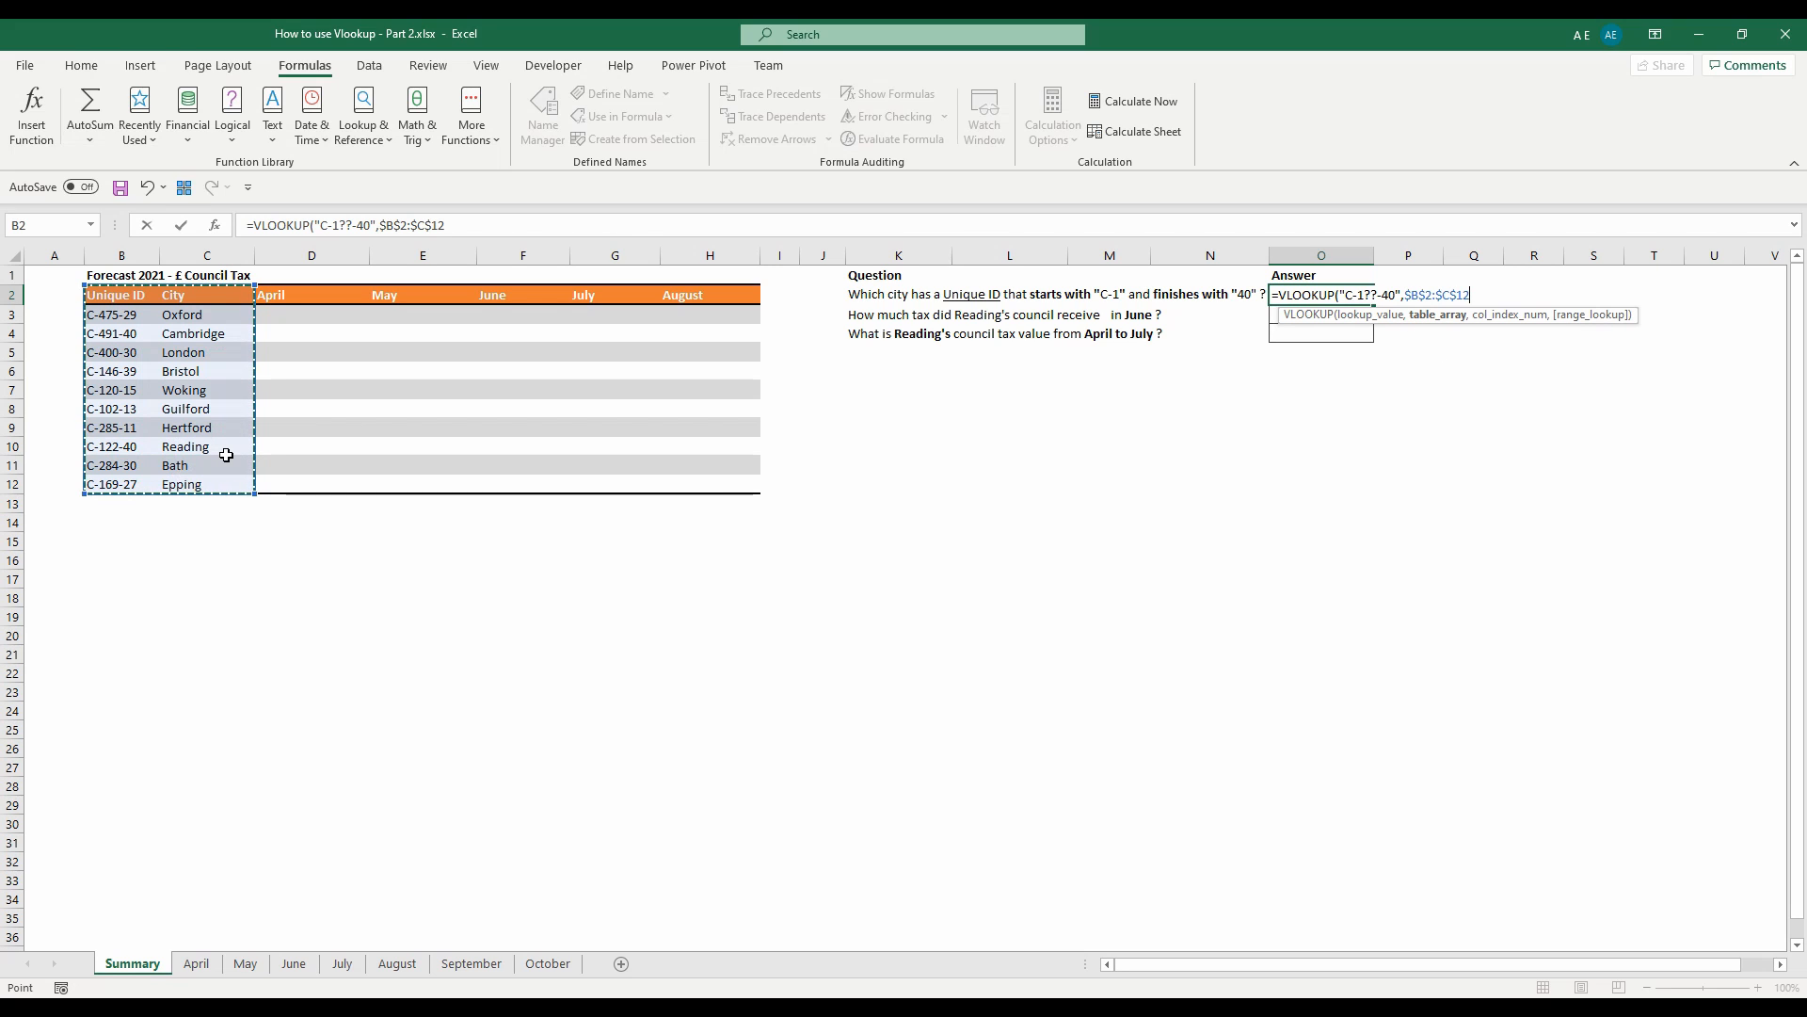
pyautogui.write(',')
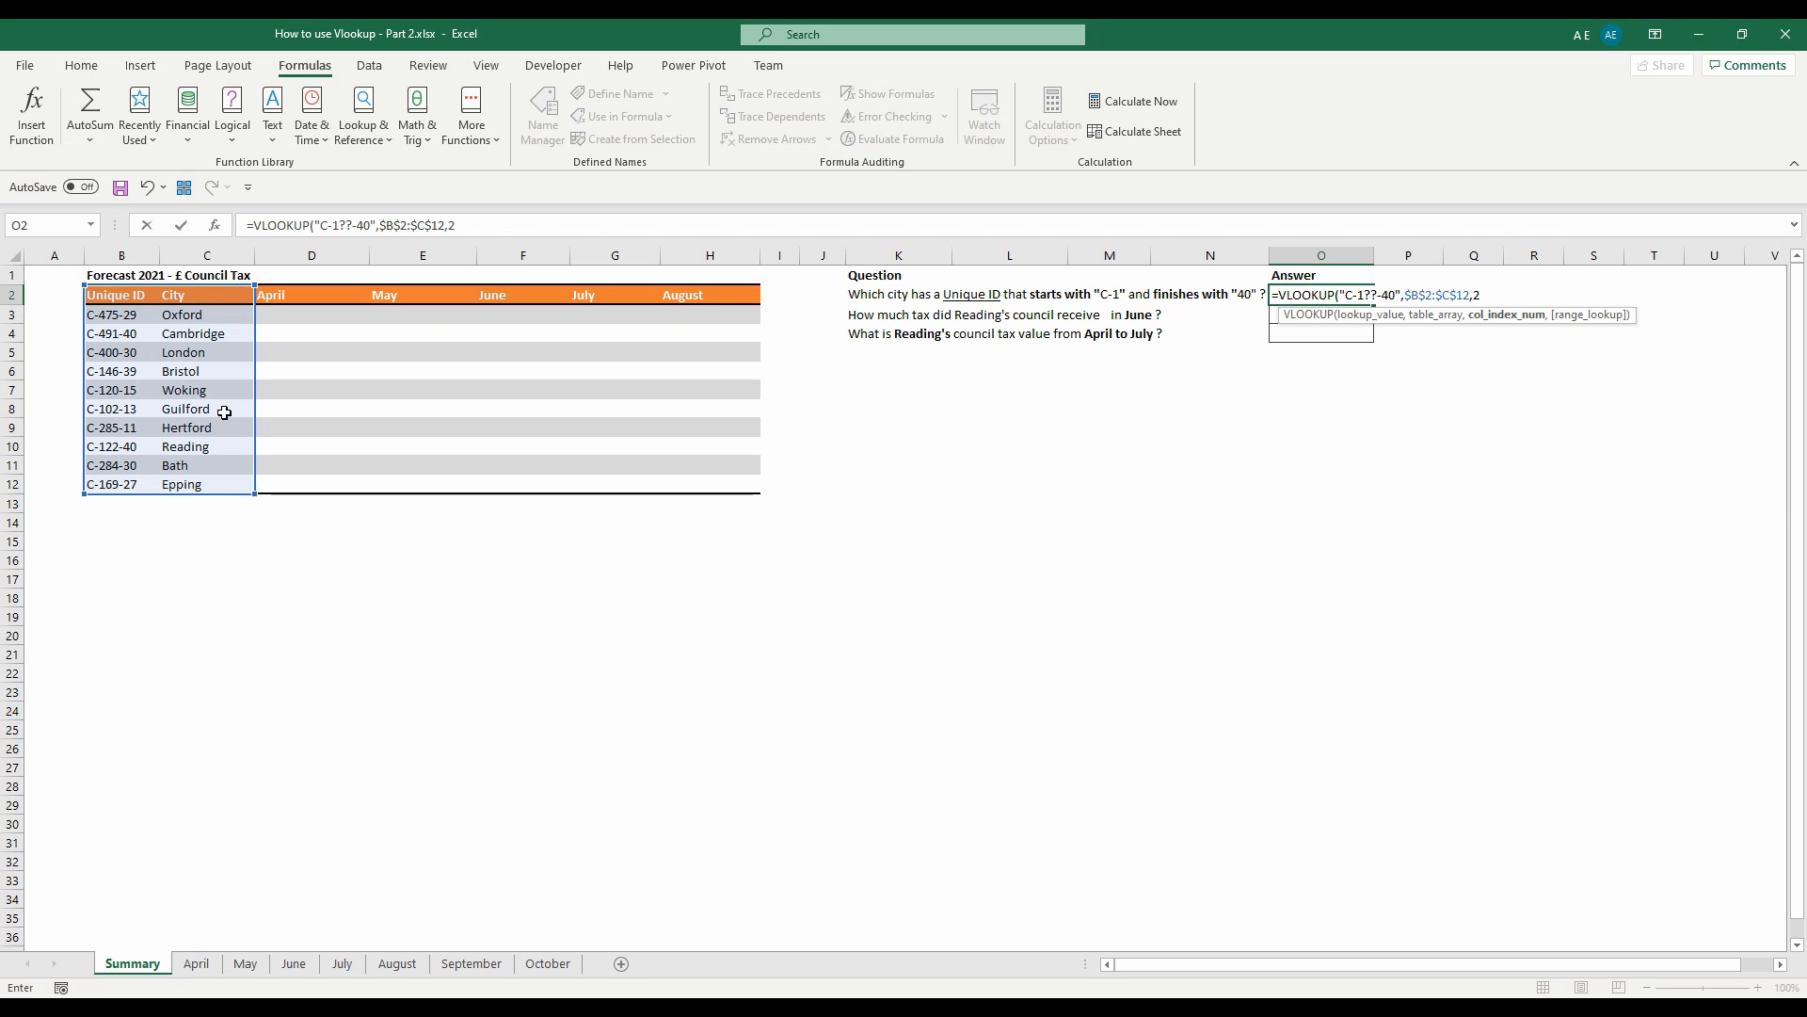
pyautogui.write('2,')
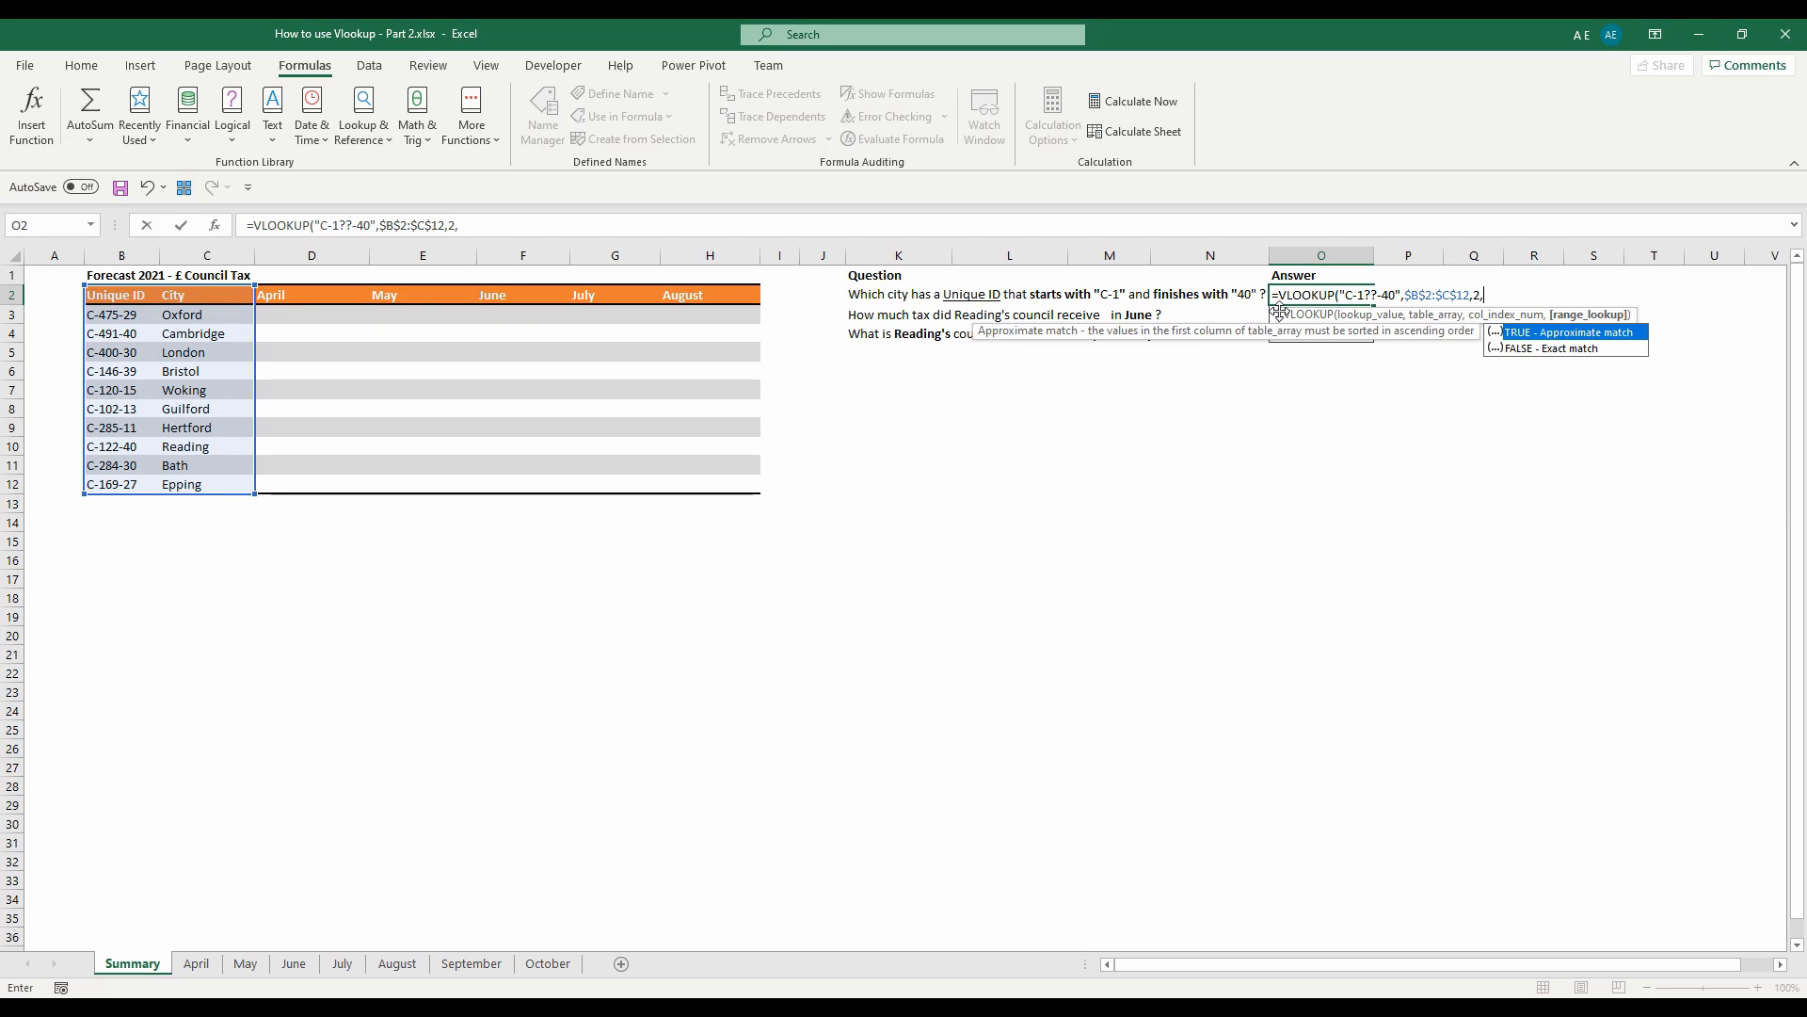
pyautogui.press('Down')
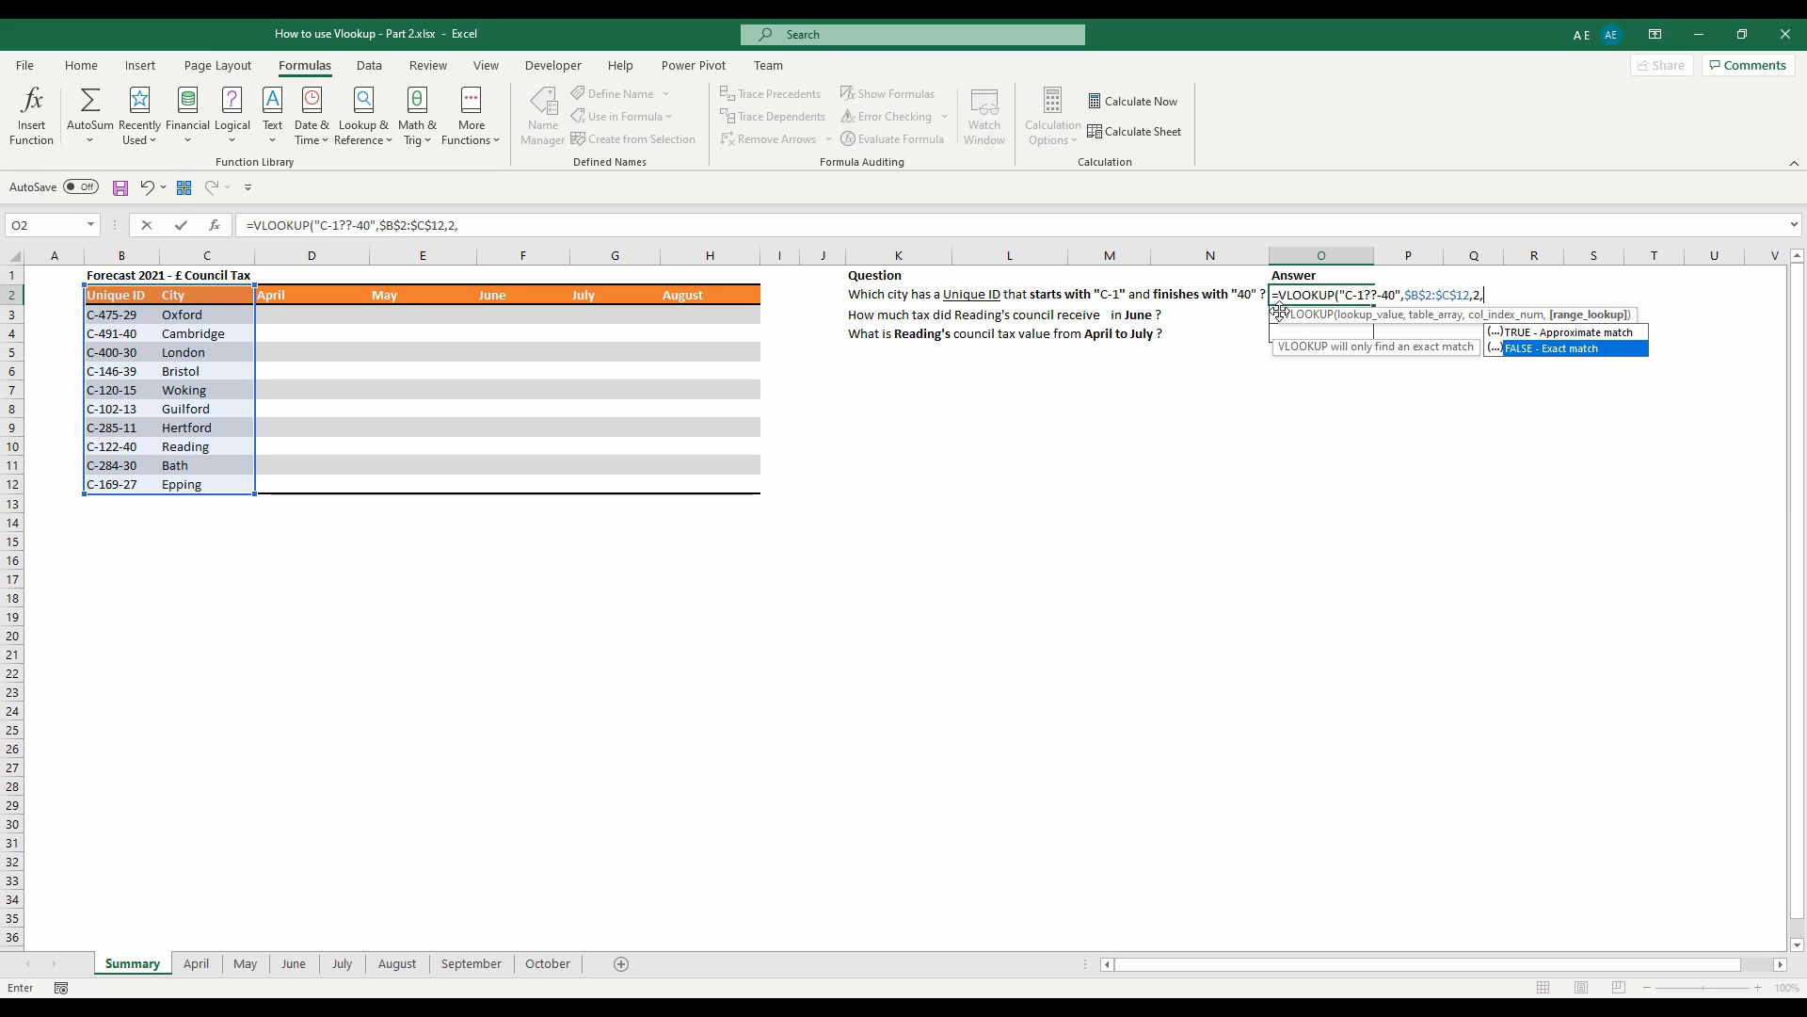
pyautogui.press('Tab')
pyautogui.write(')')
pyautogui.press('Return')
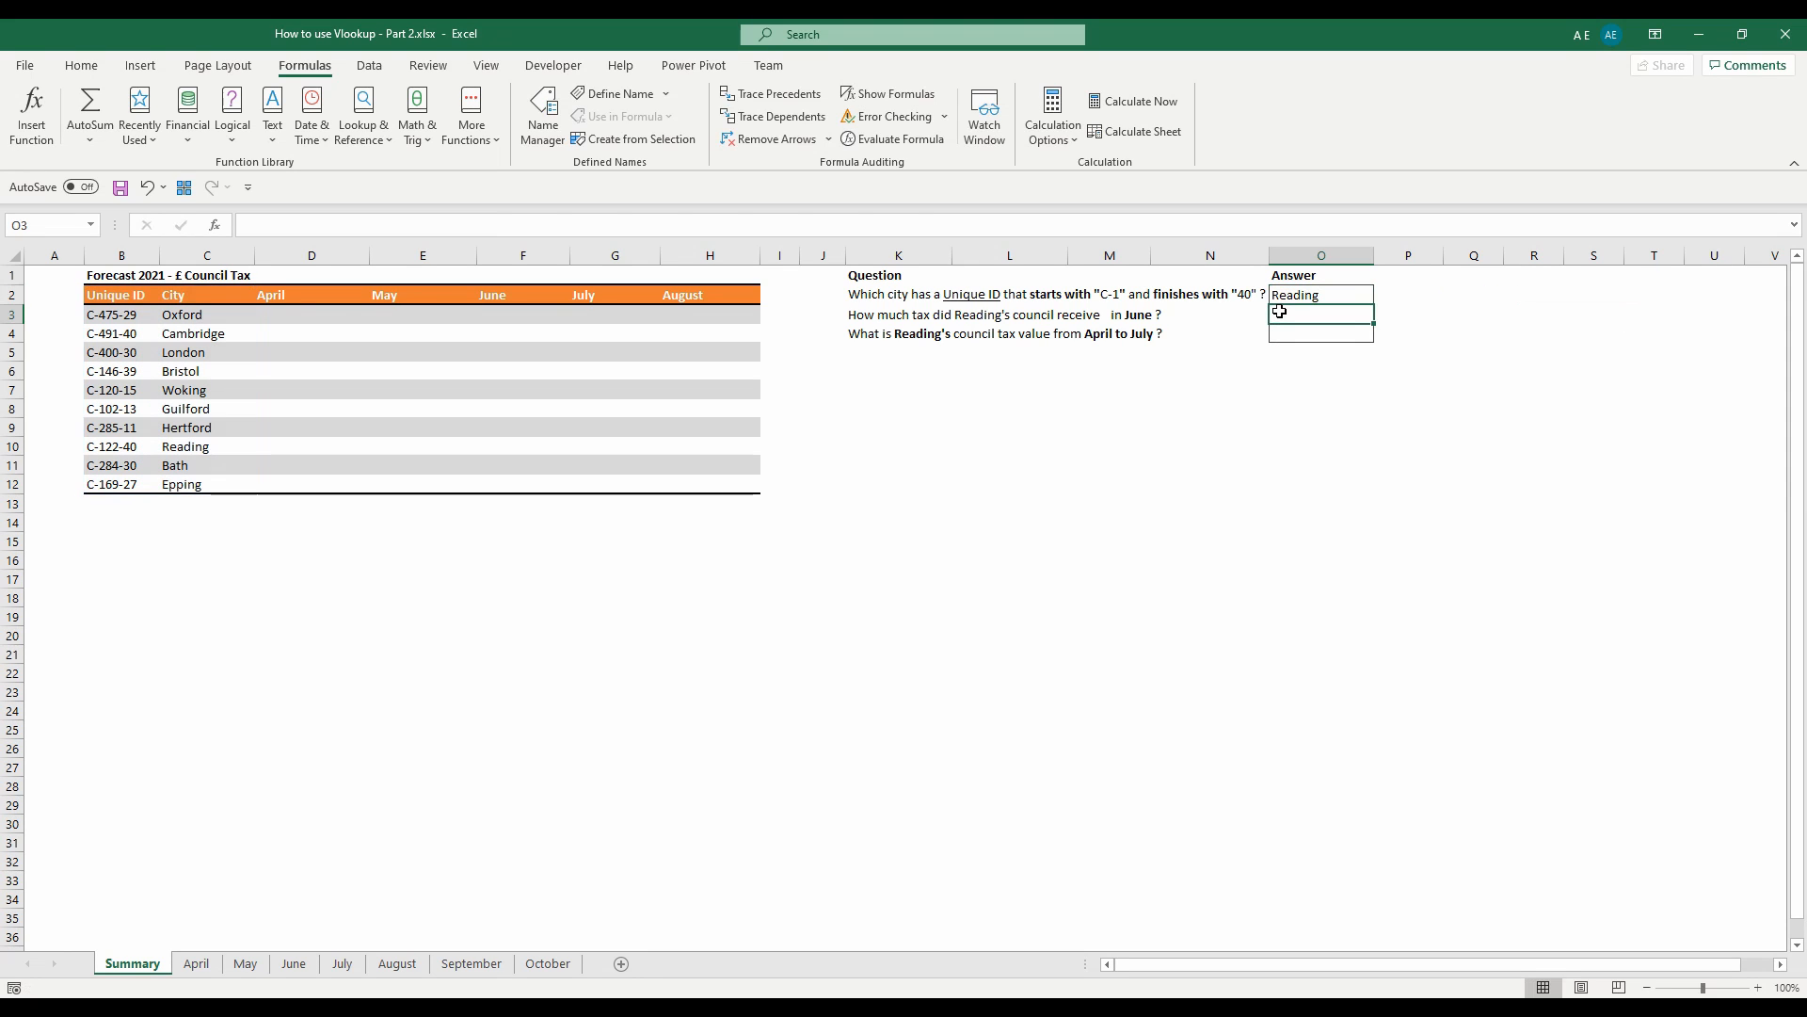
# Check the answer in O2 against the Reading row's unique ID and the ?? wildcards in the formula
pyautogui.click(1320, 298)
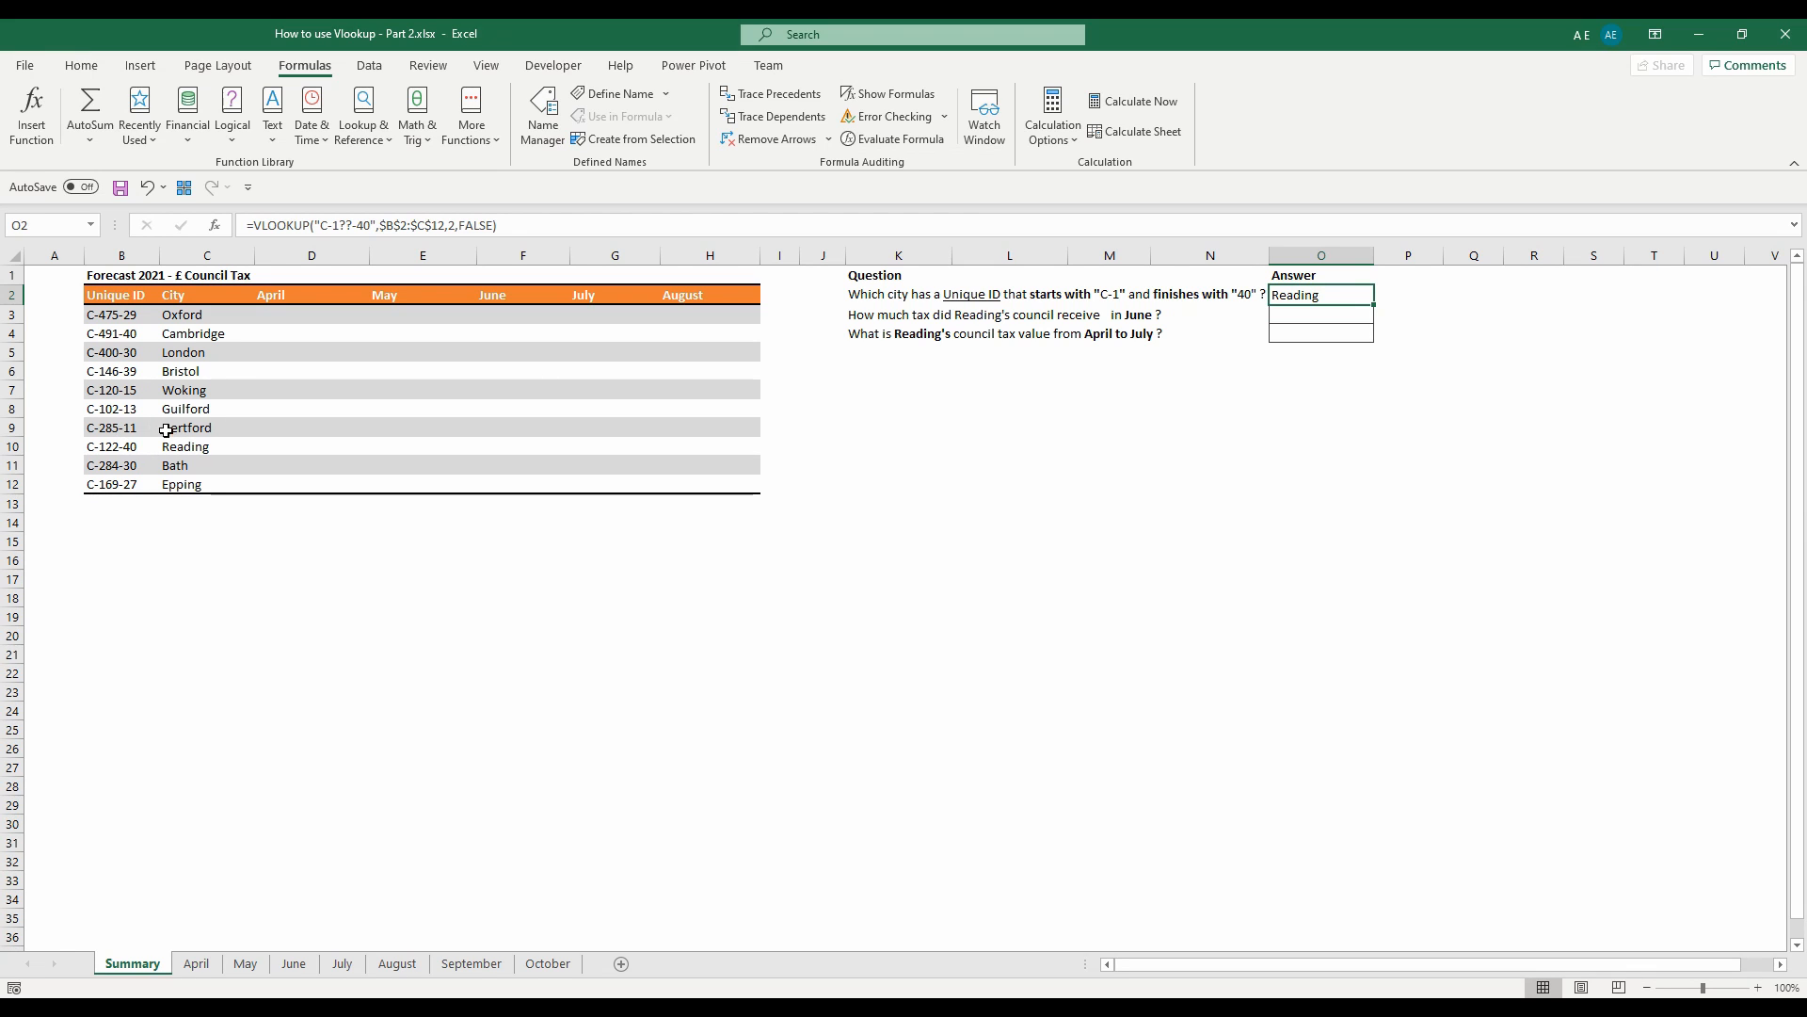
pyautogui.moveTo(187, 446); pyautogui.dragTo(119, 451)
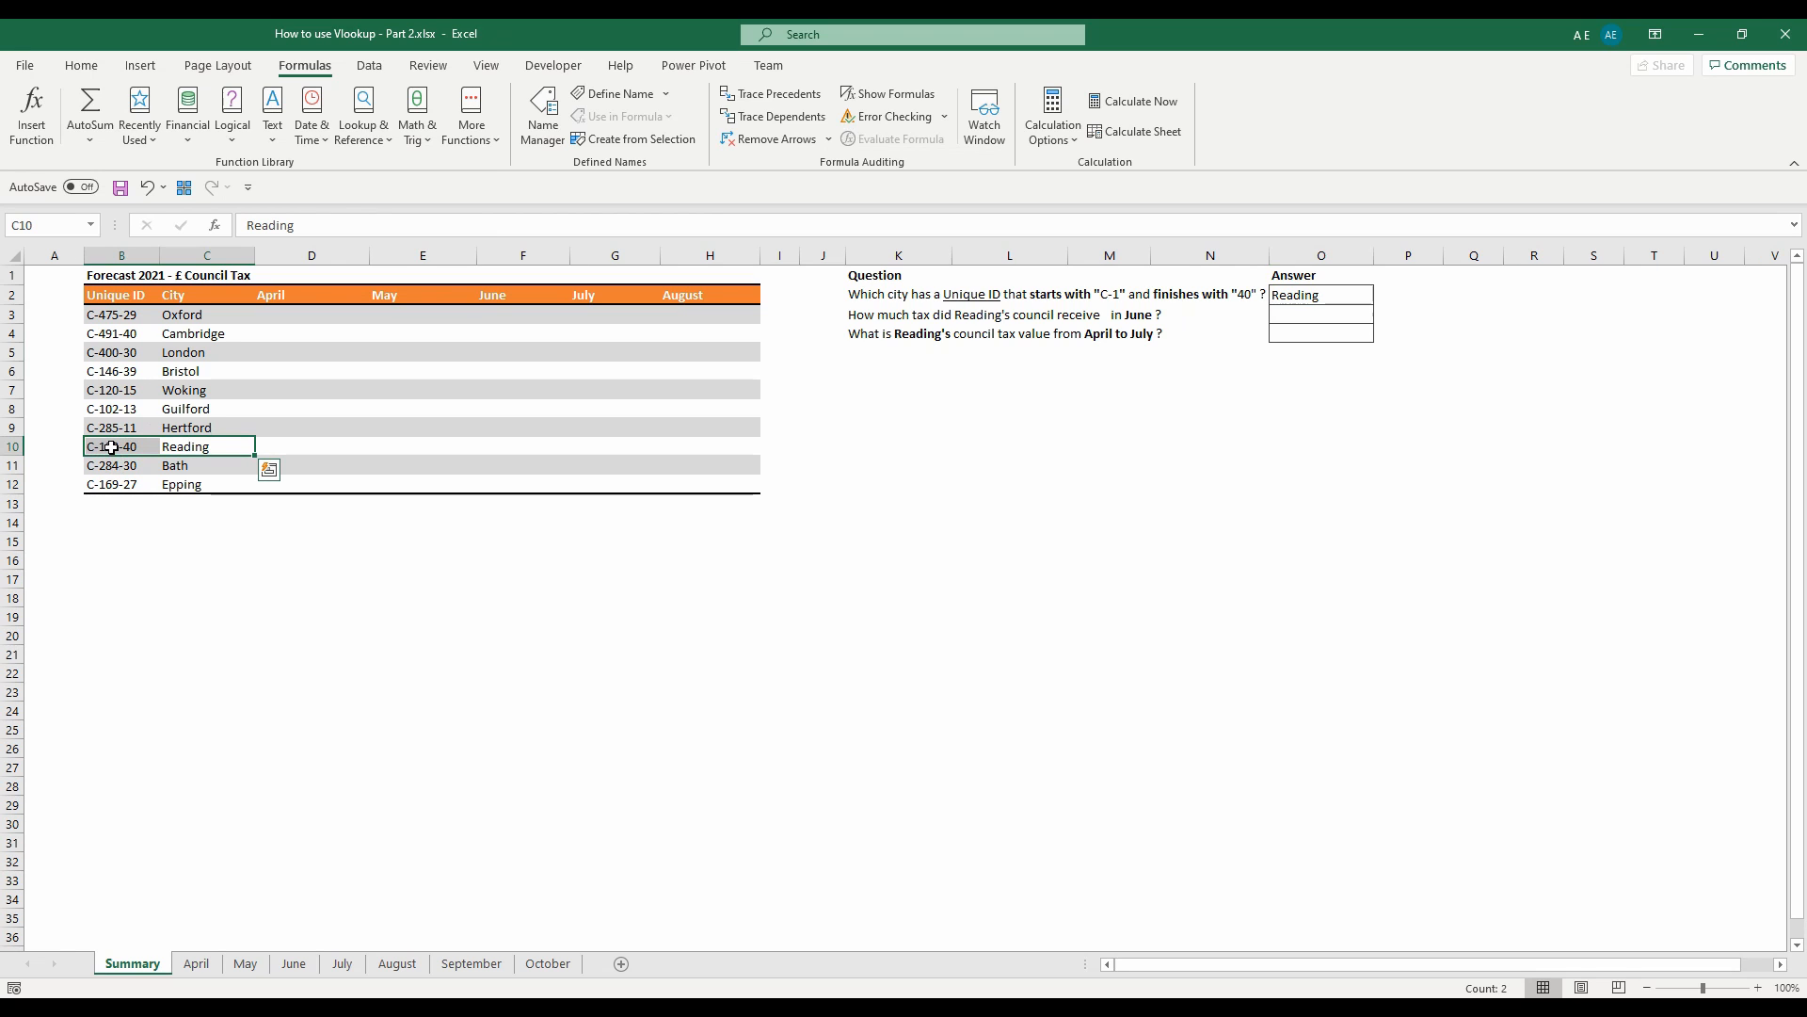
pyautogui.doubleClick(113, 446)
pyautogui.moveTo(106, 447); pyautogui.dragTo(119, 447)
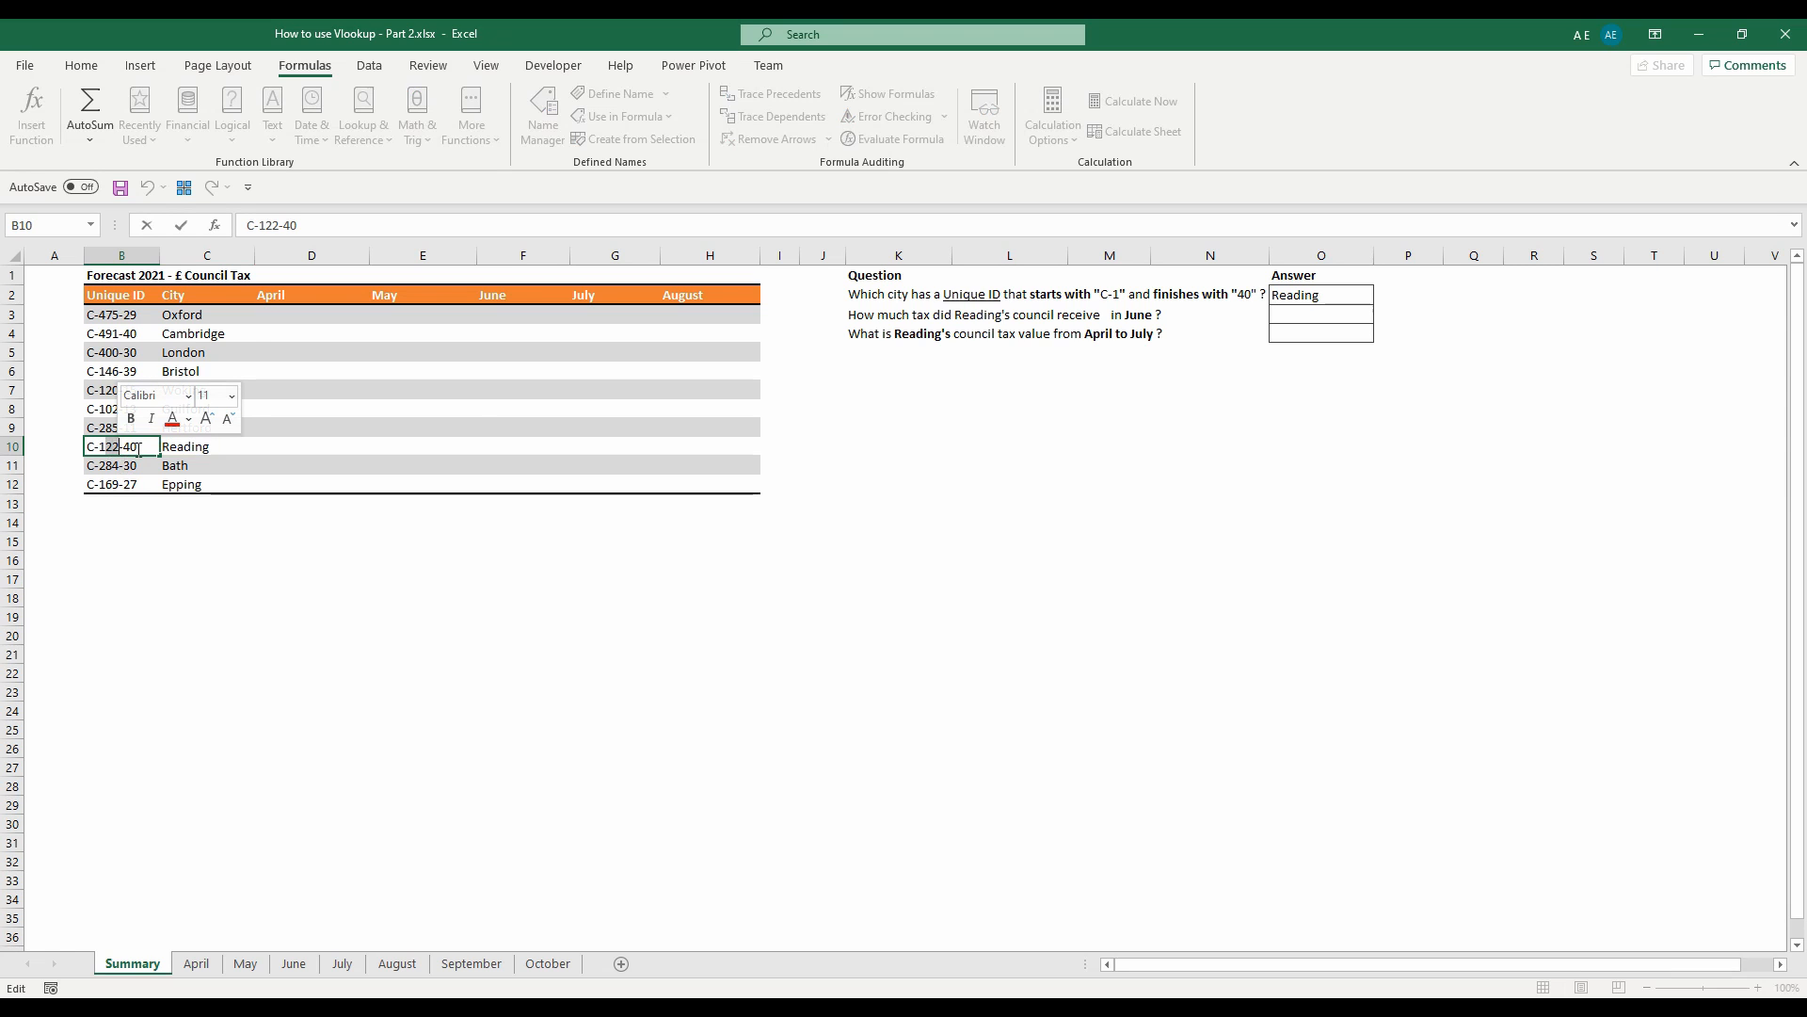
pyautogui.click(1323, 296)
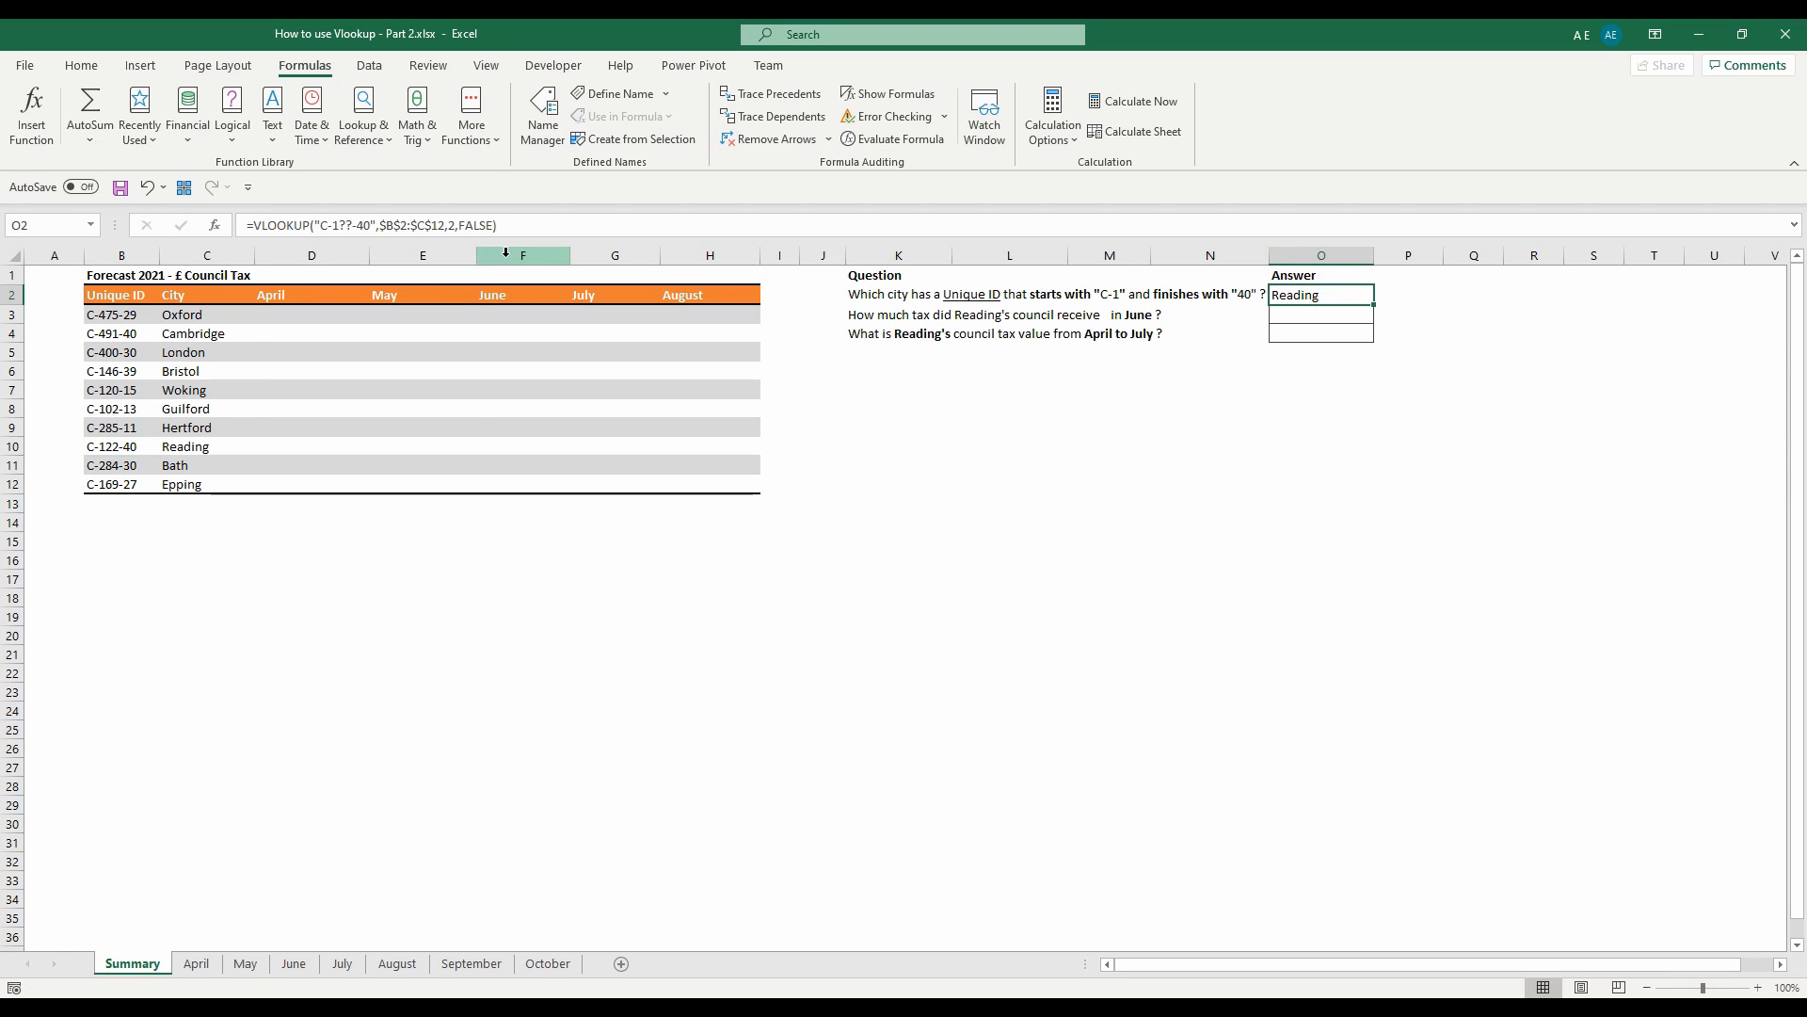
pyautogui.moveTo(340, 225); pyautogui.dragTo(354, 226)
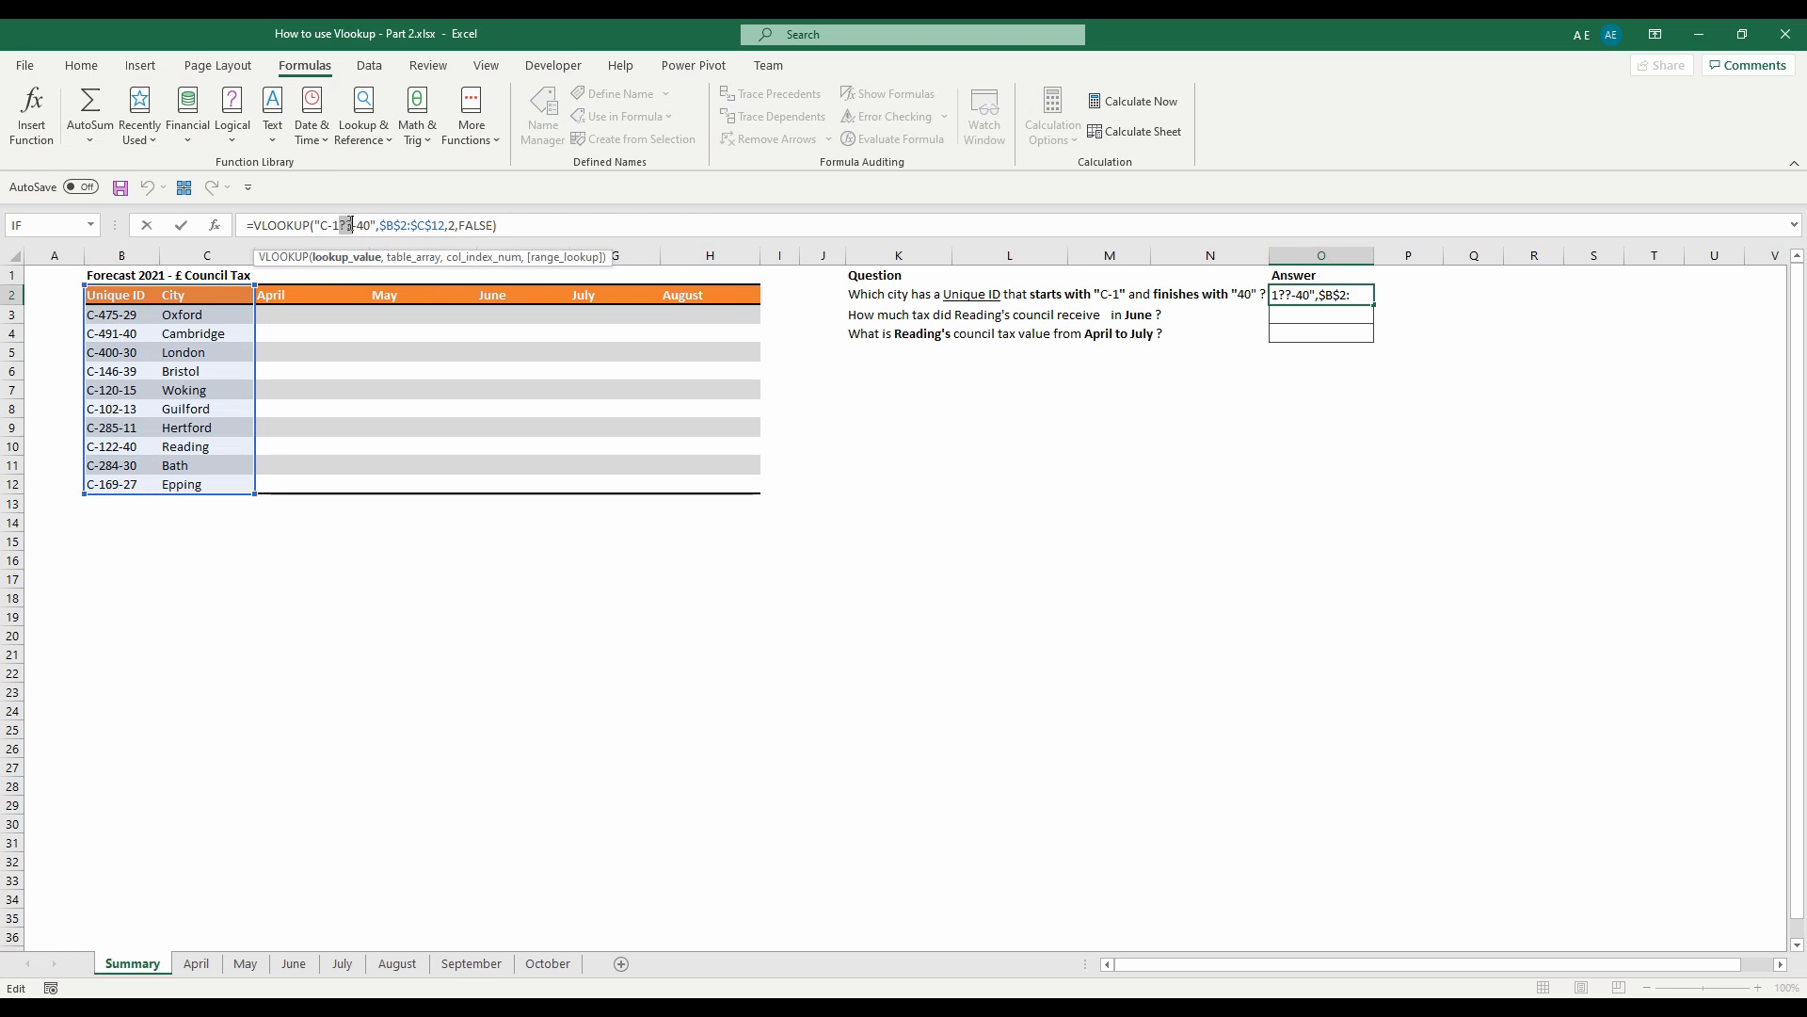
pyautogui.press('Return')
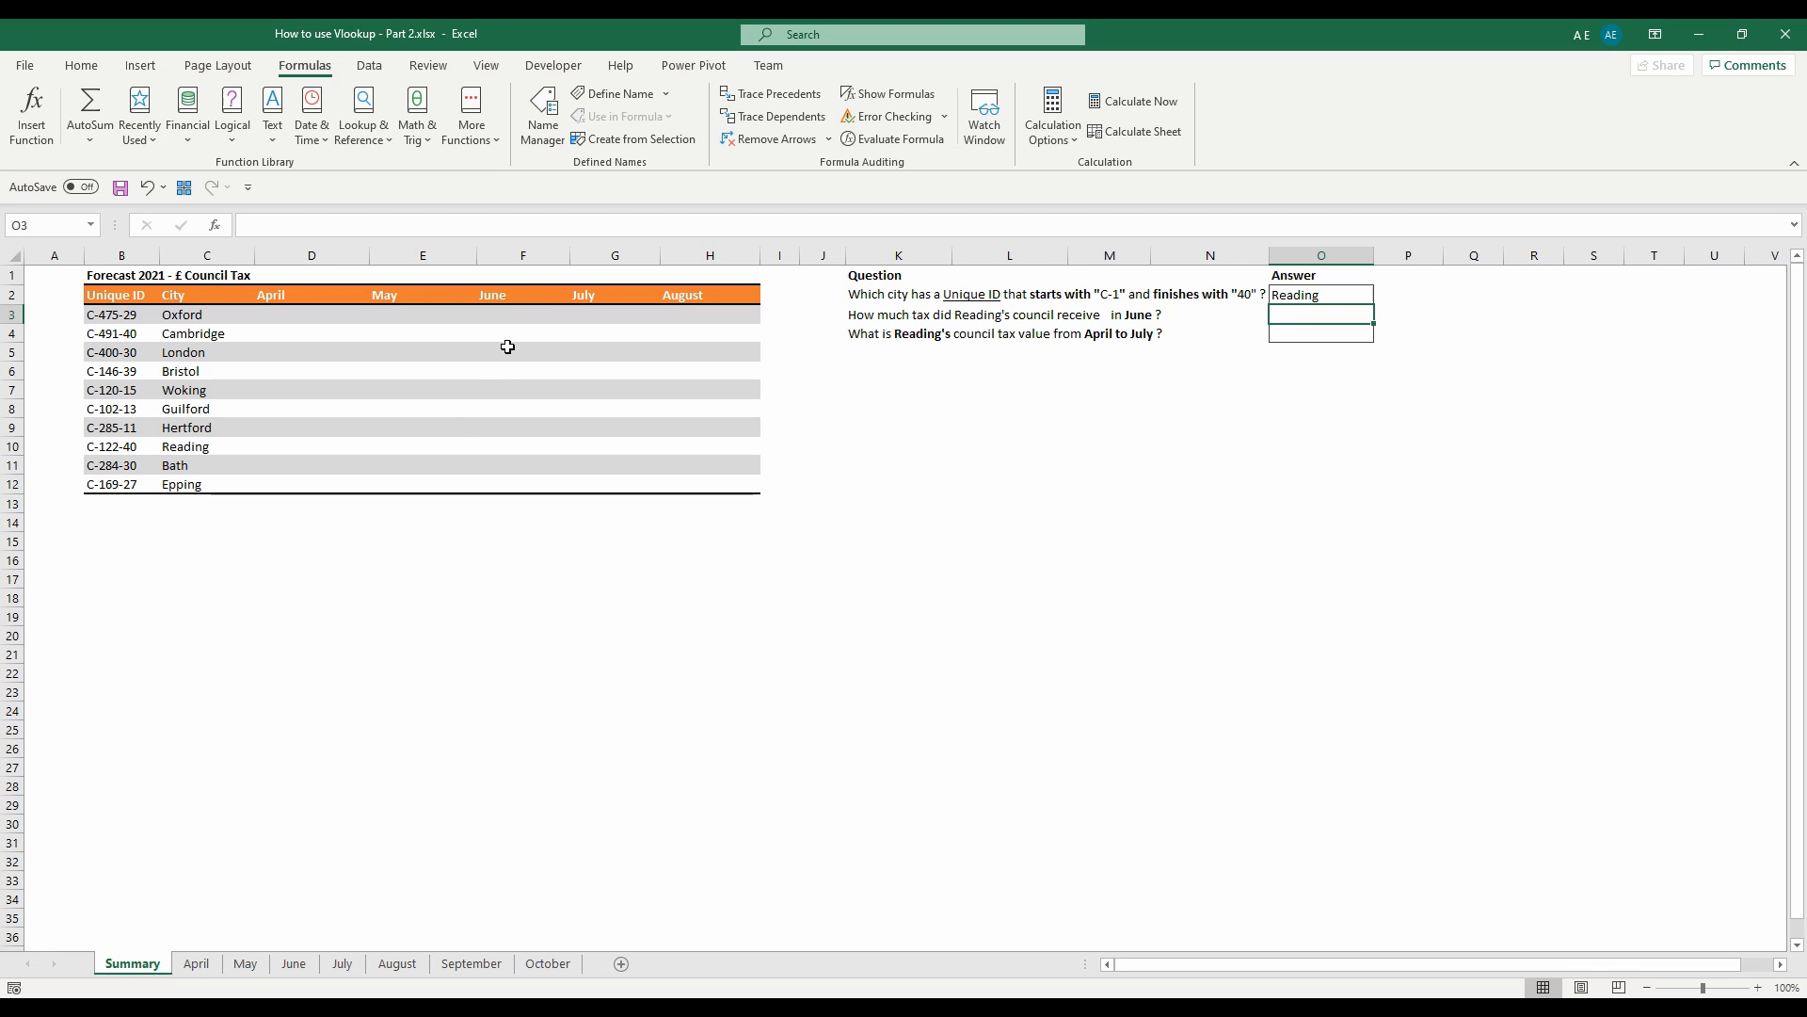
# Examine the monthly sheets from April to September, ending back on the Summary sheet
pyautogui.click(193, 966)
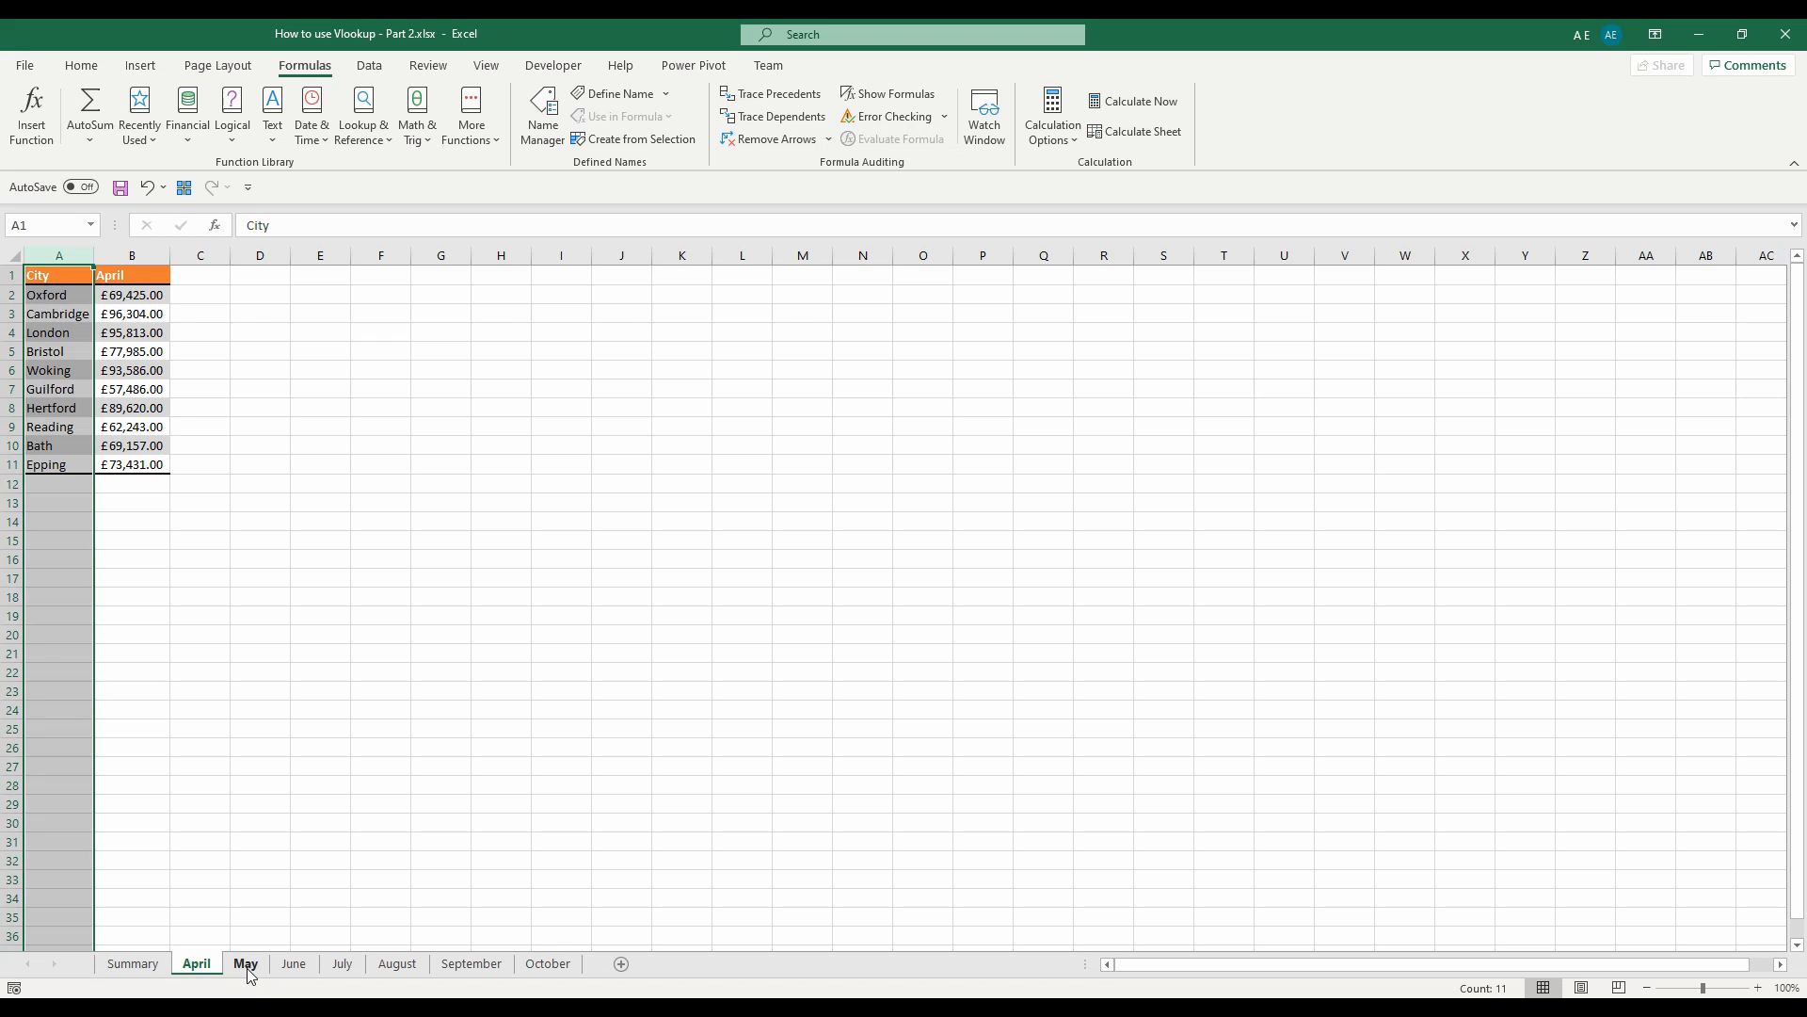
pyautogui.click(248, 968)
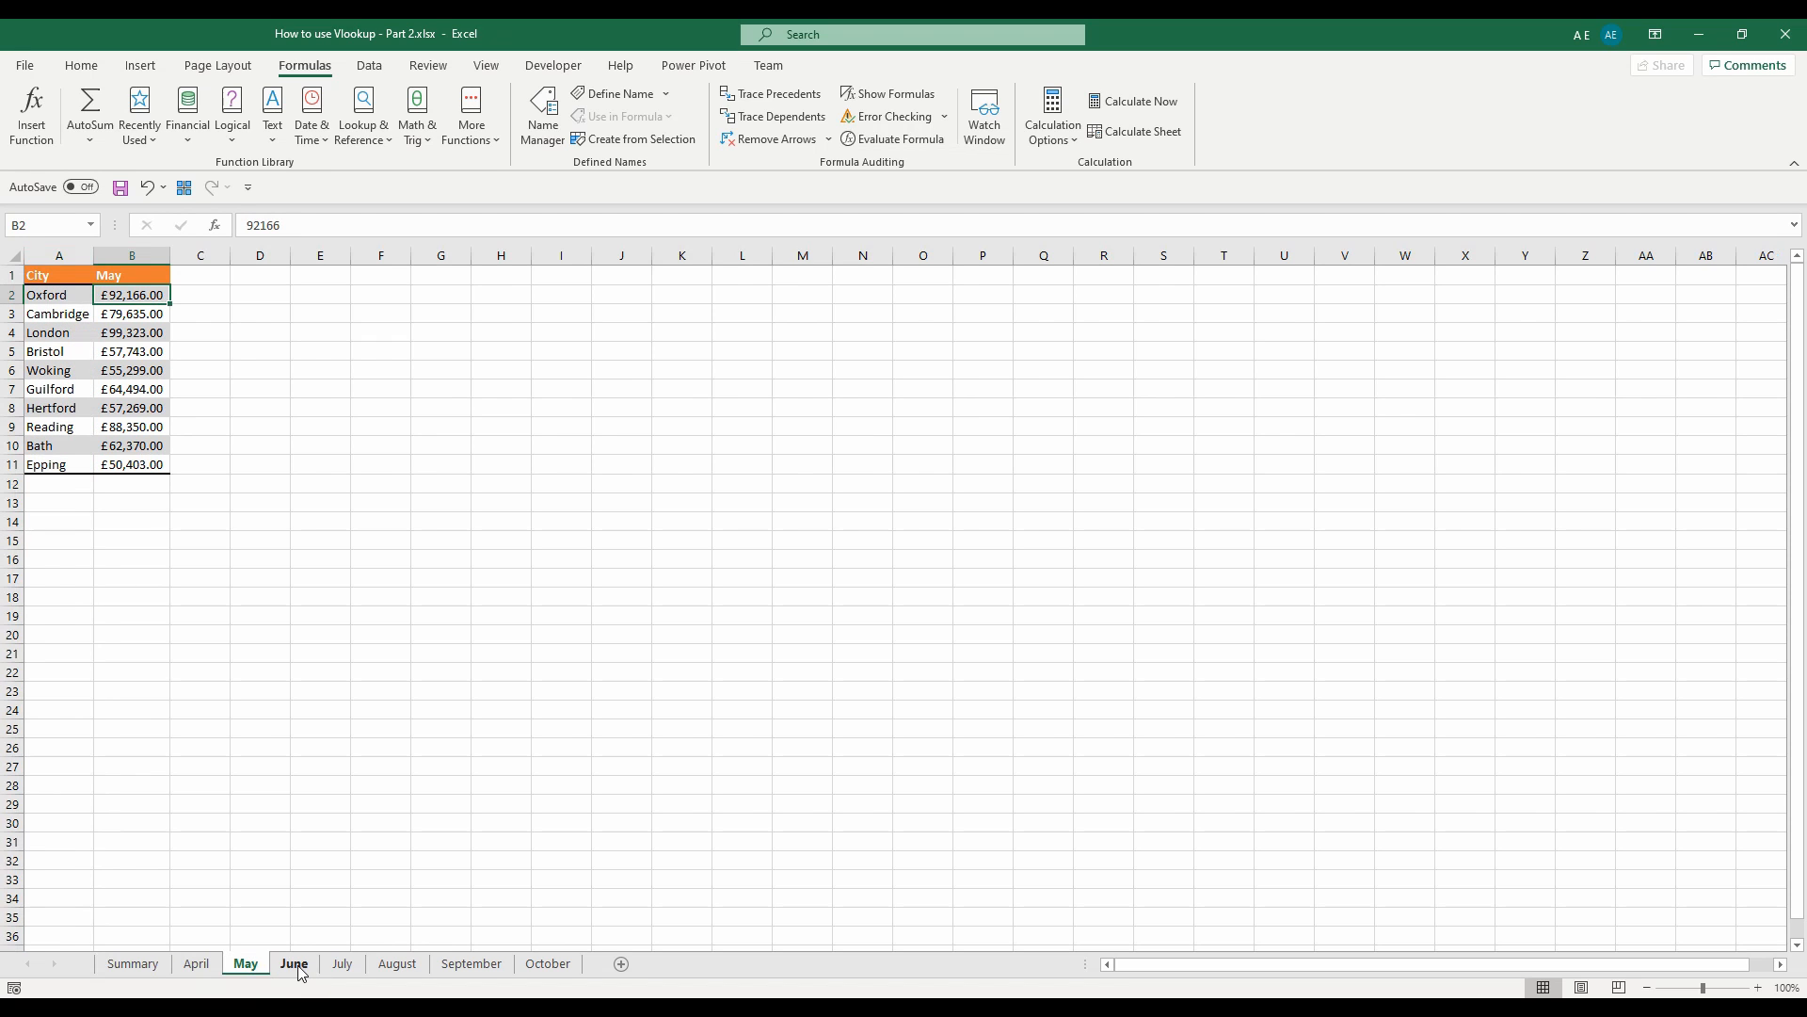
pyautogui.click(303, 969)
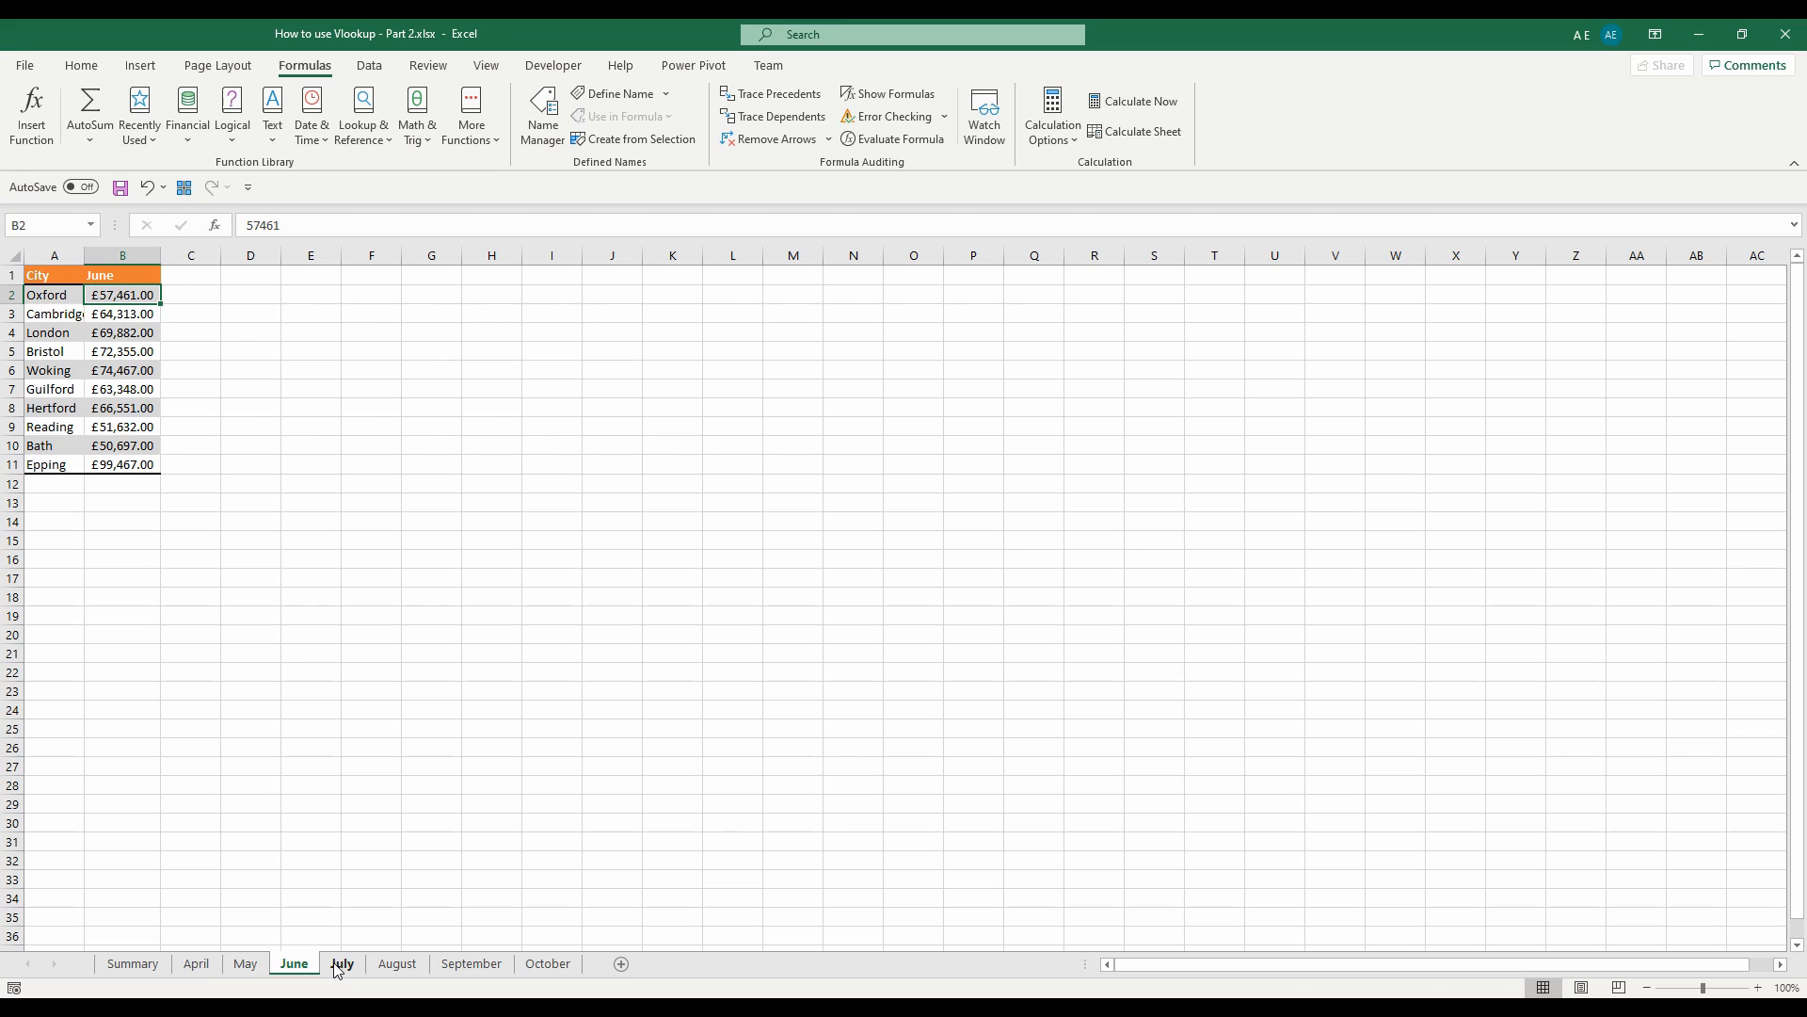
pyautogui.click(341, 965)
pyautogui.click(396, 965)
pyautogui.click(452, 966)
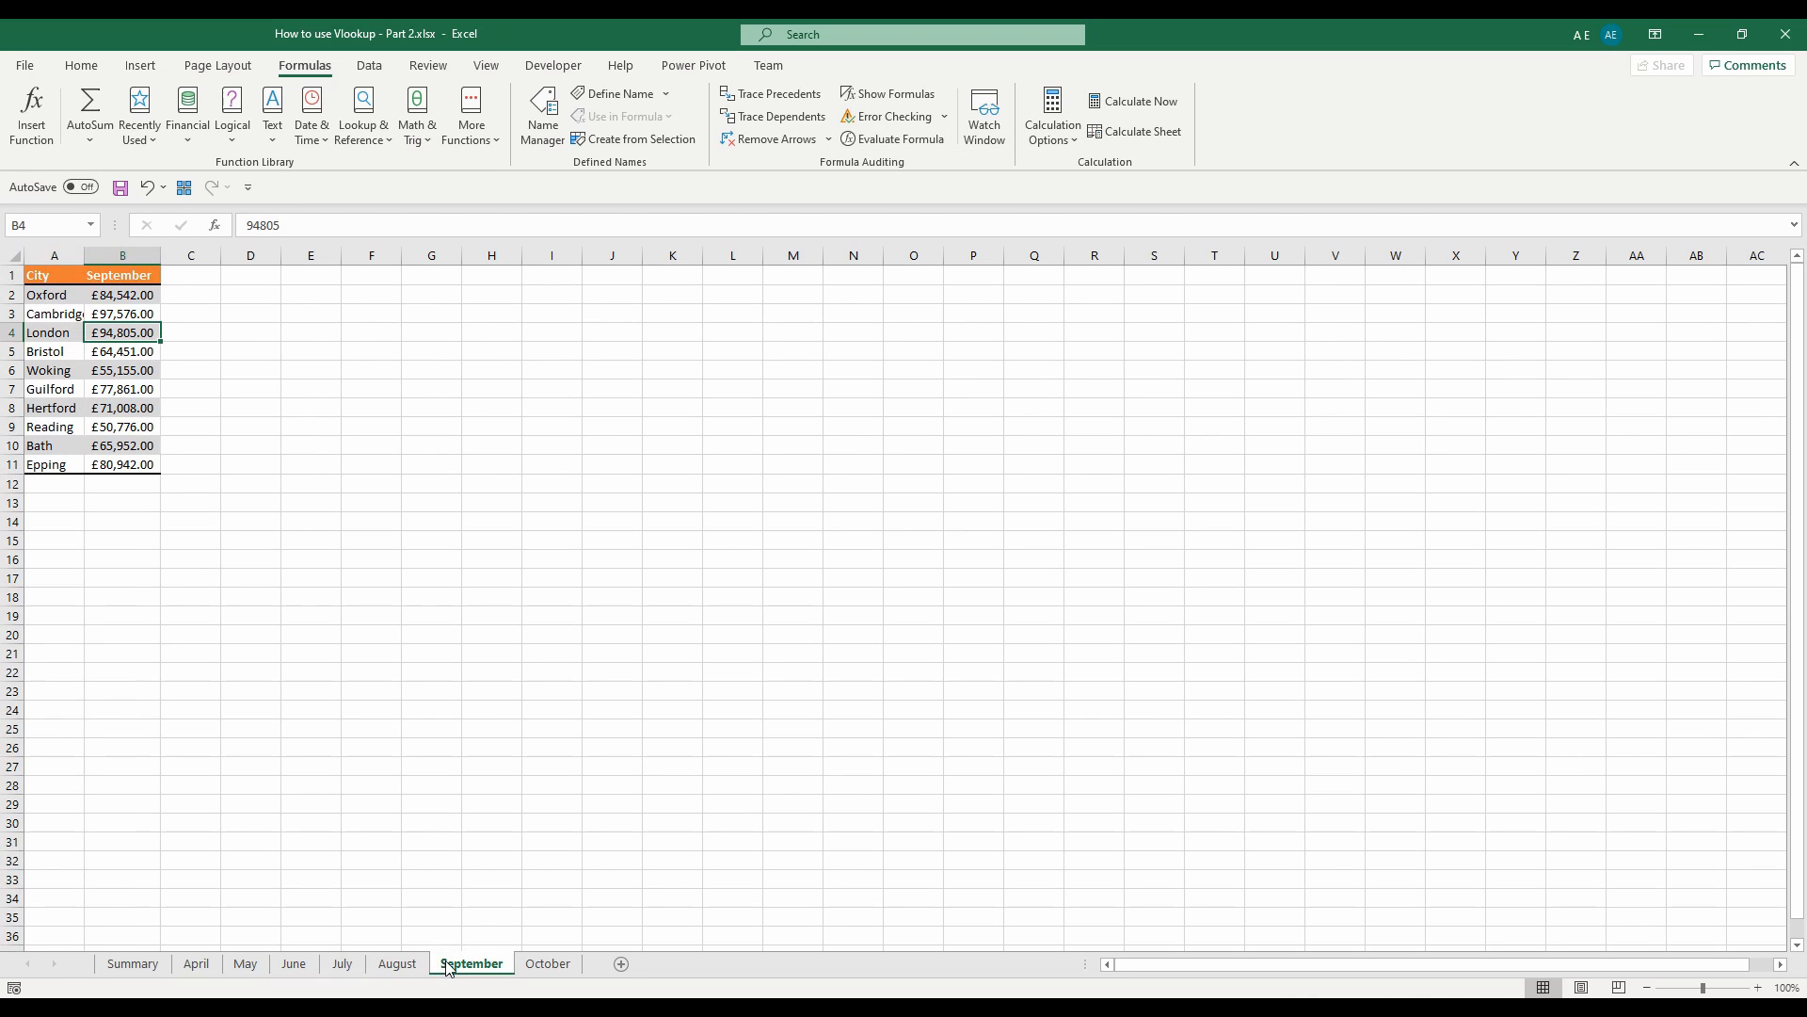
pyautogui.click(158, 968)
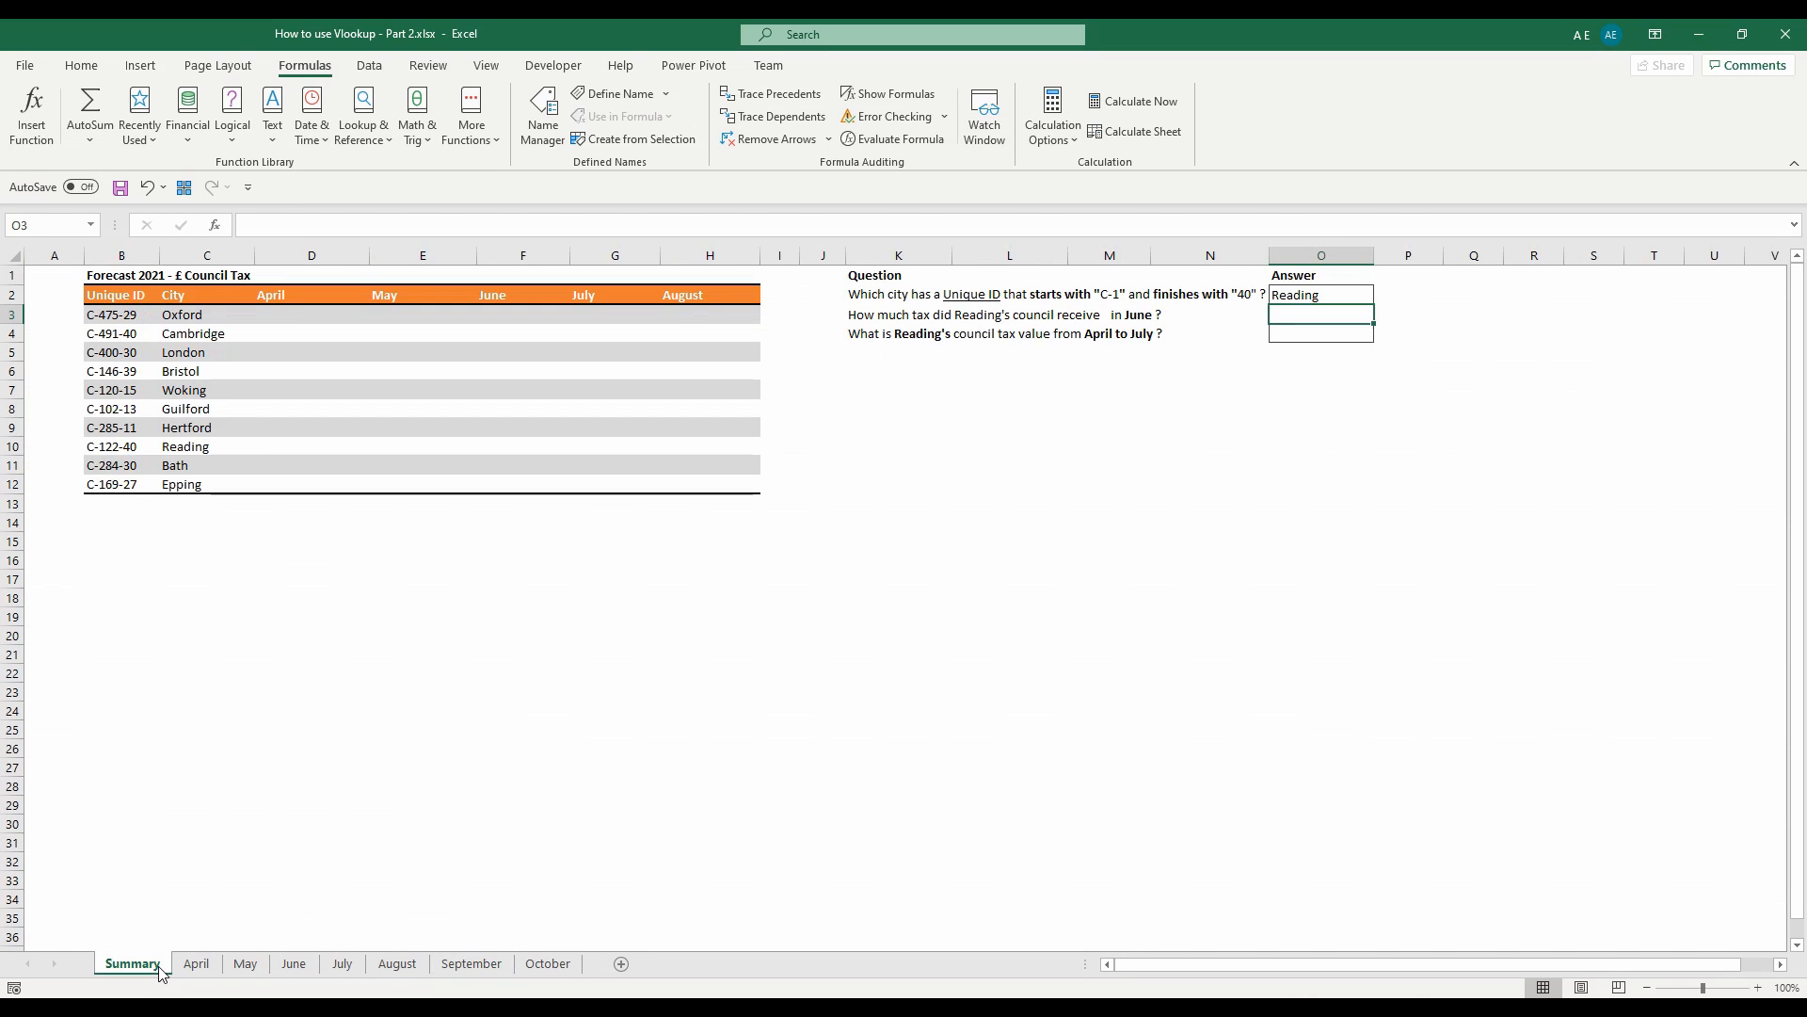
# Start a VLOOKUP in Summary cell D3 with the column-locked lookup value $C3
pyautogui.click(278, 319)
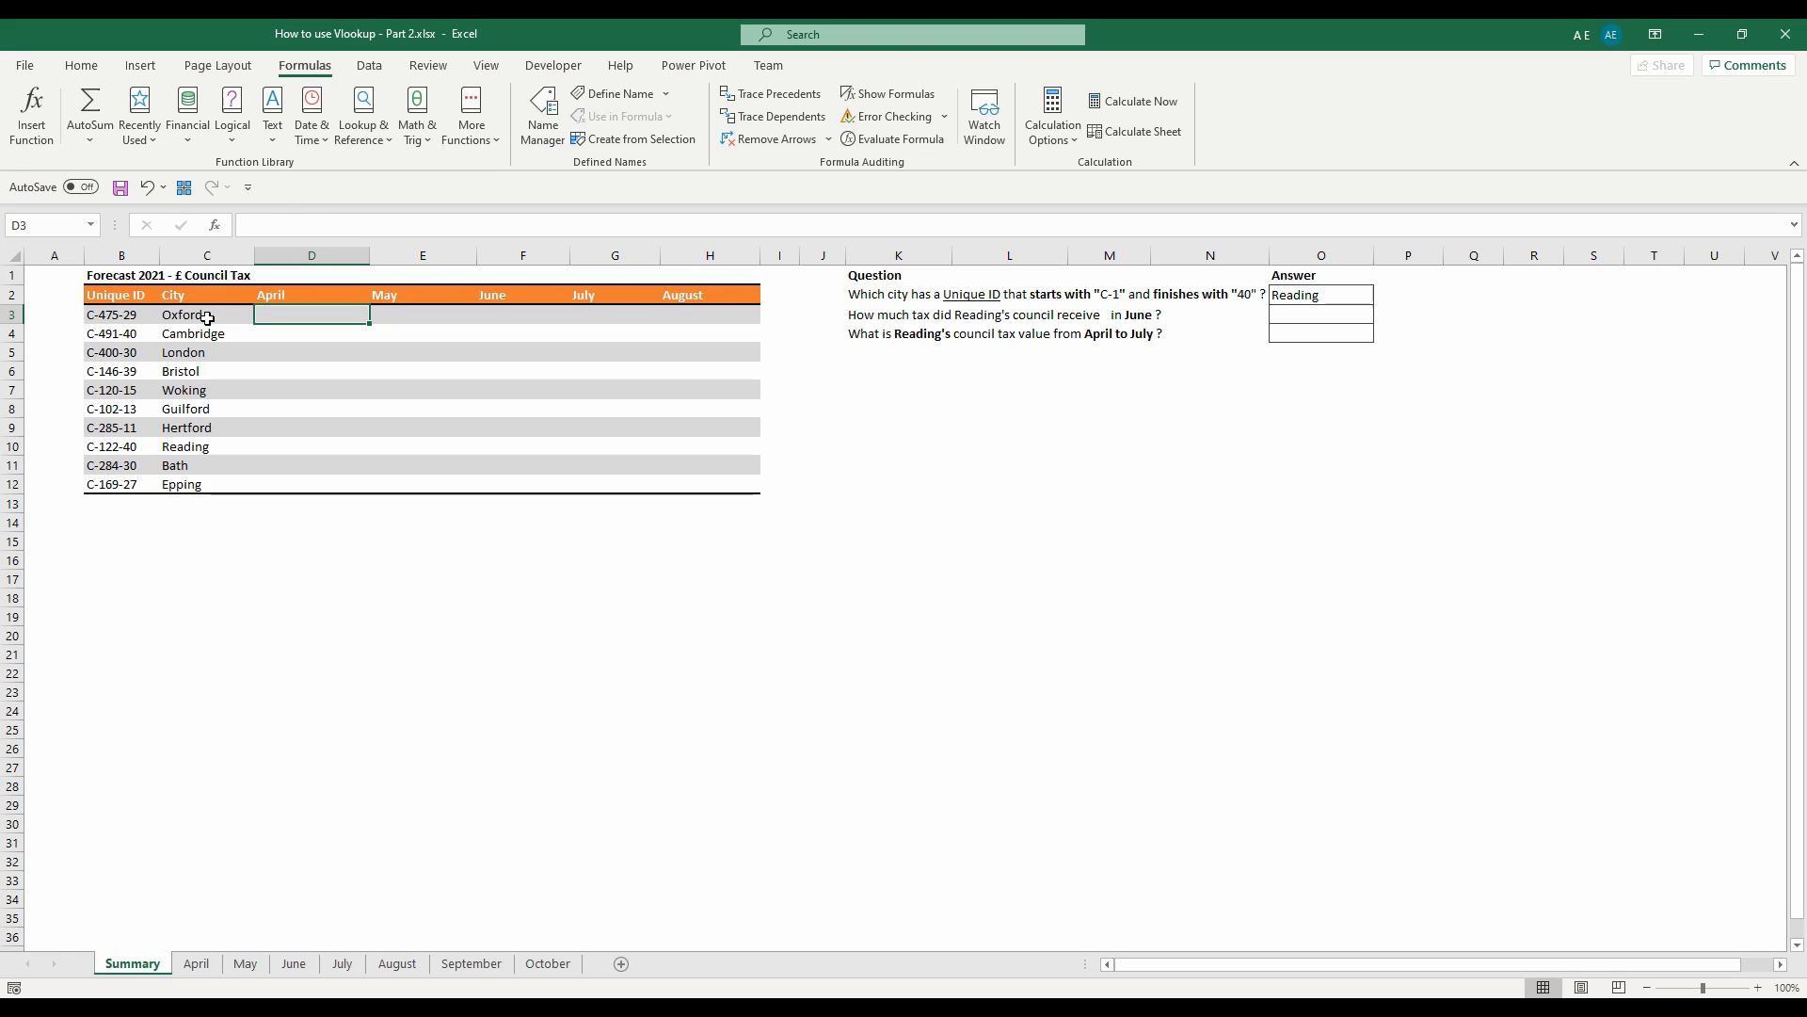
pyautogui.write('=vl')
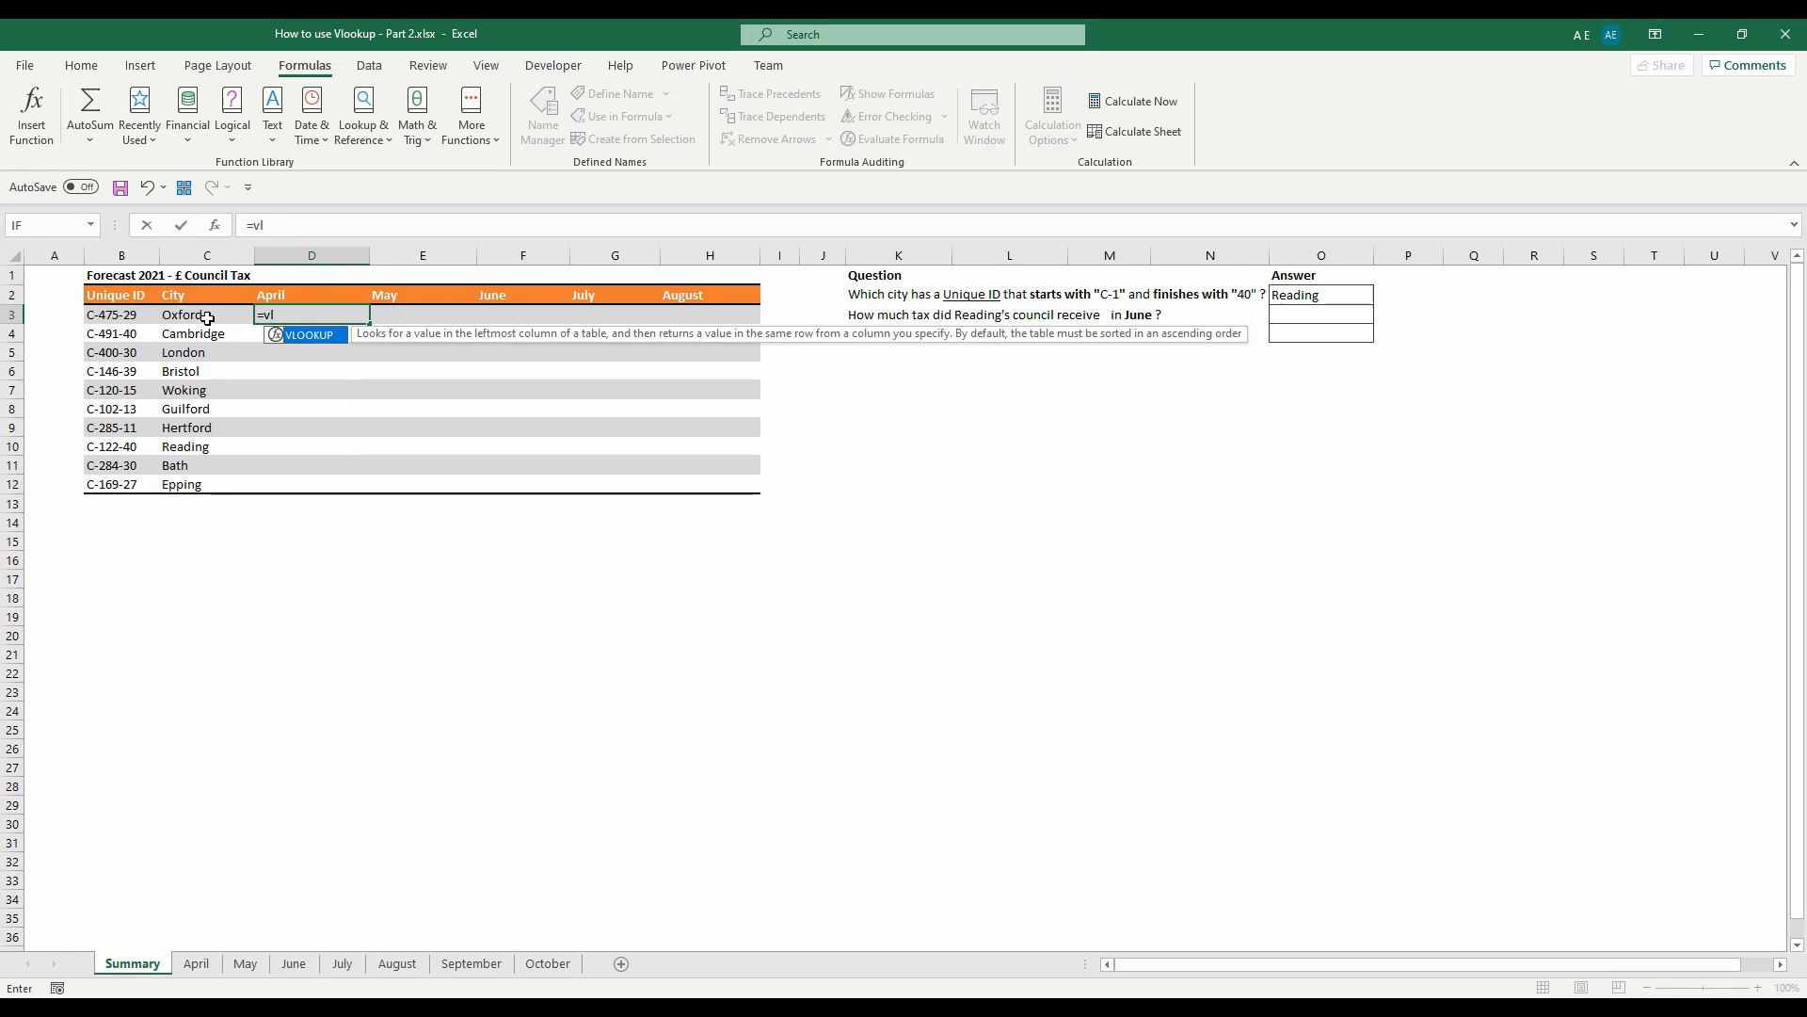
pyautogui.press('Tab')
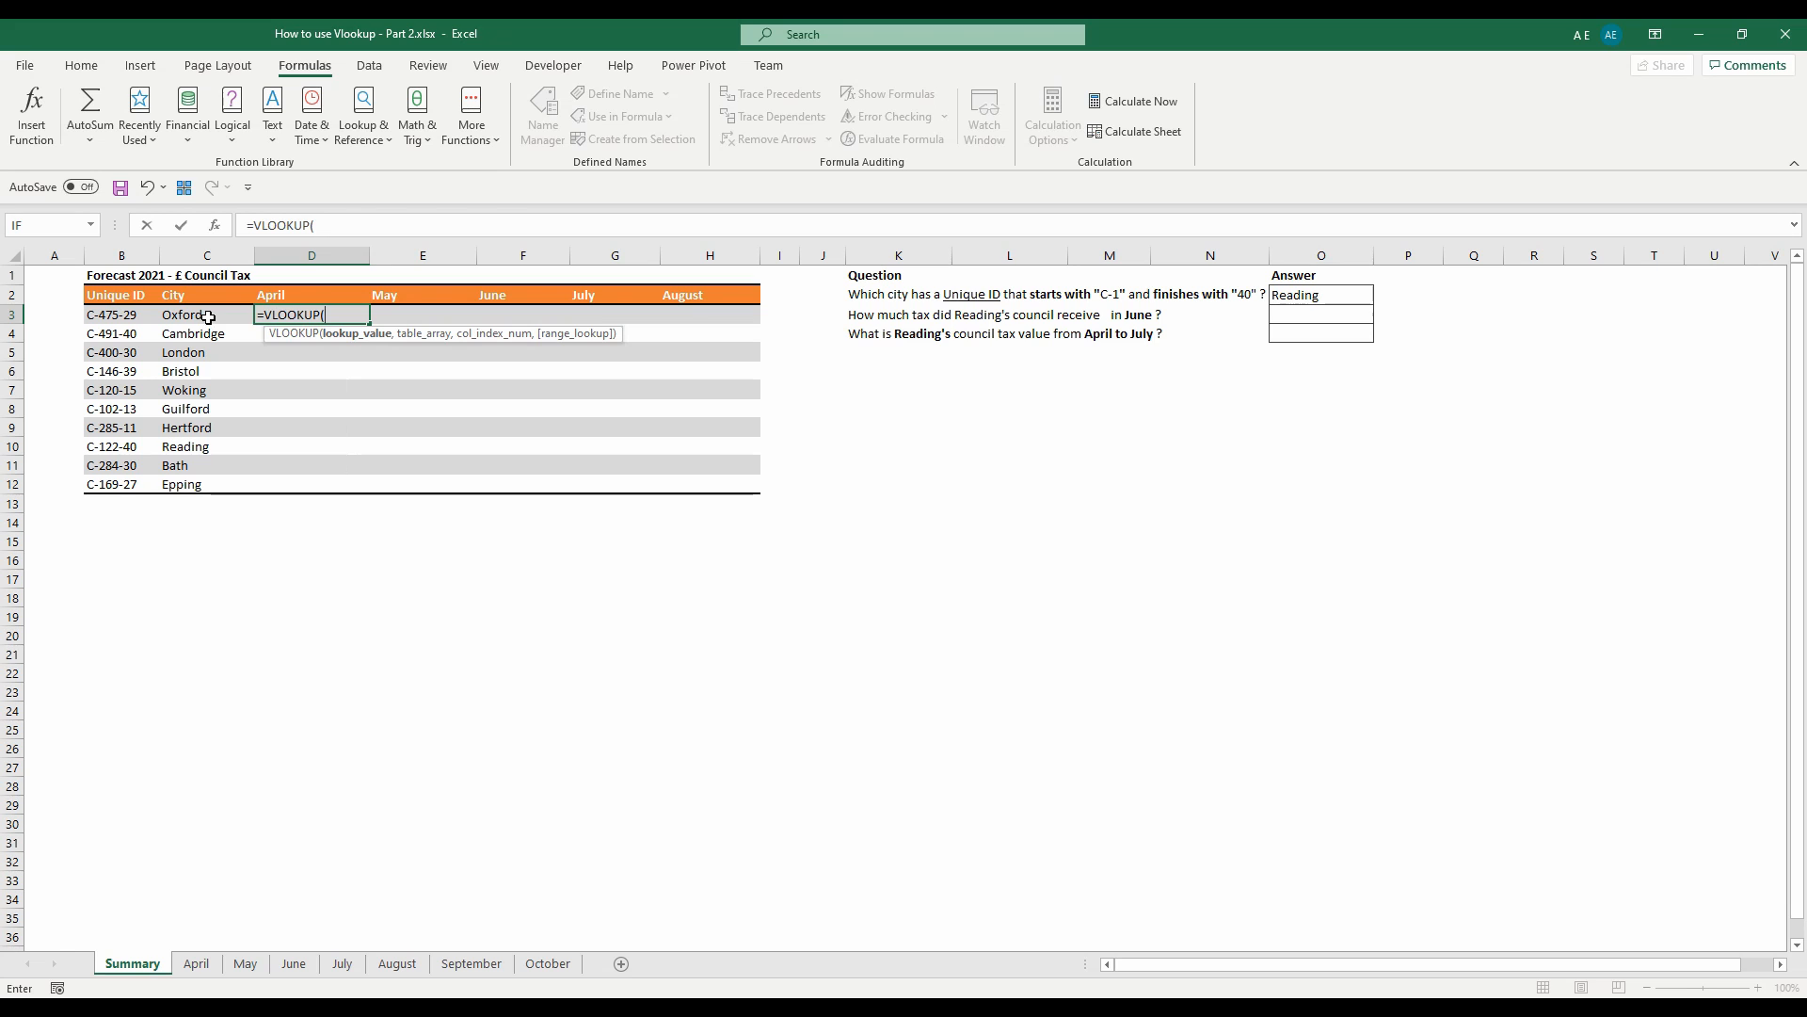
pyautogui.click(208, 318)
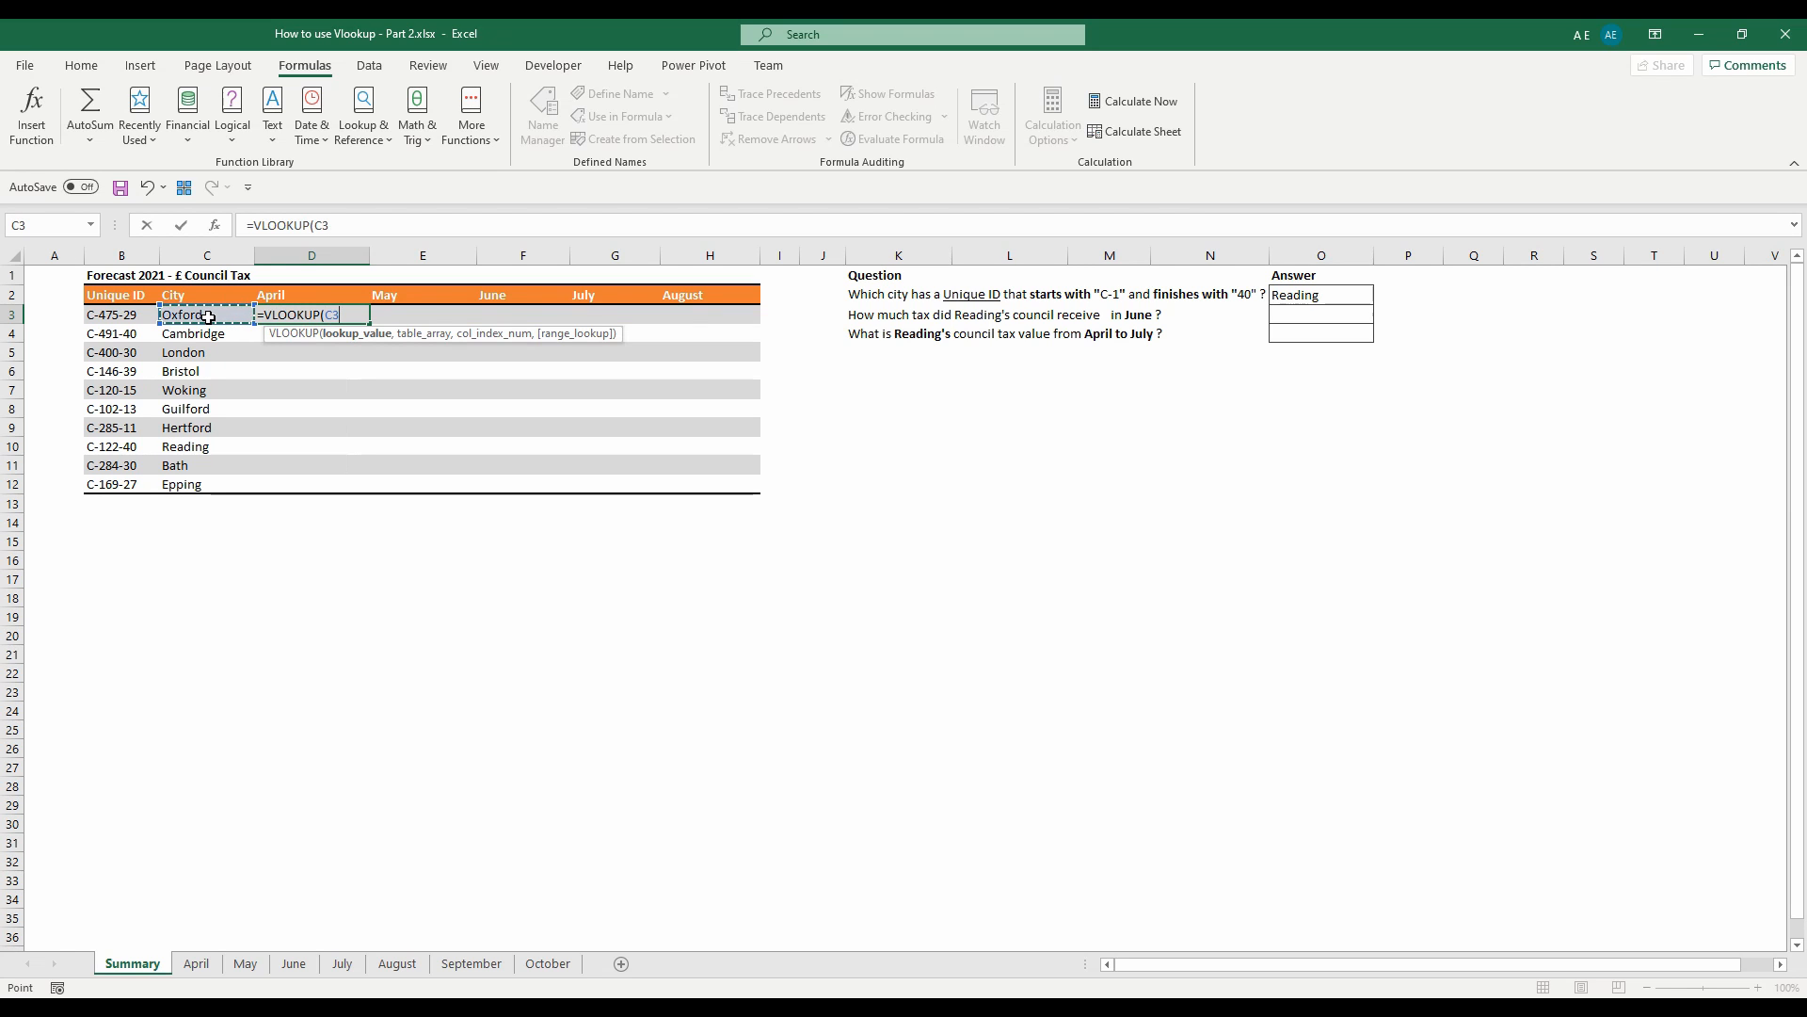
pyautogui.press('F4')
pyautogui.press('F4')
pyautogui.press('F4')
pyautogui.write(',')
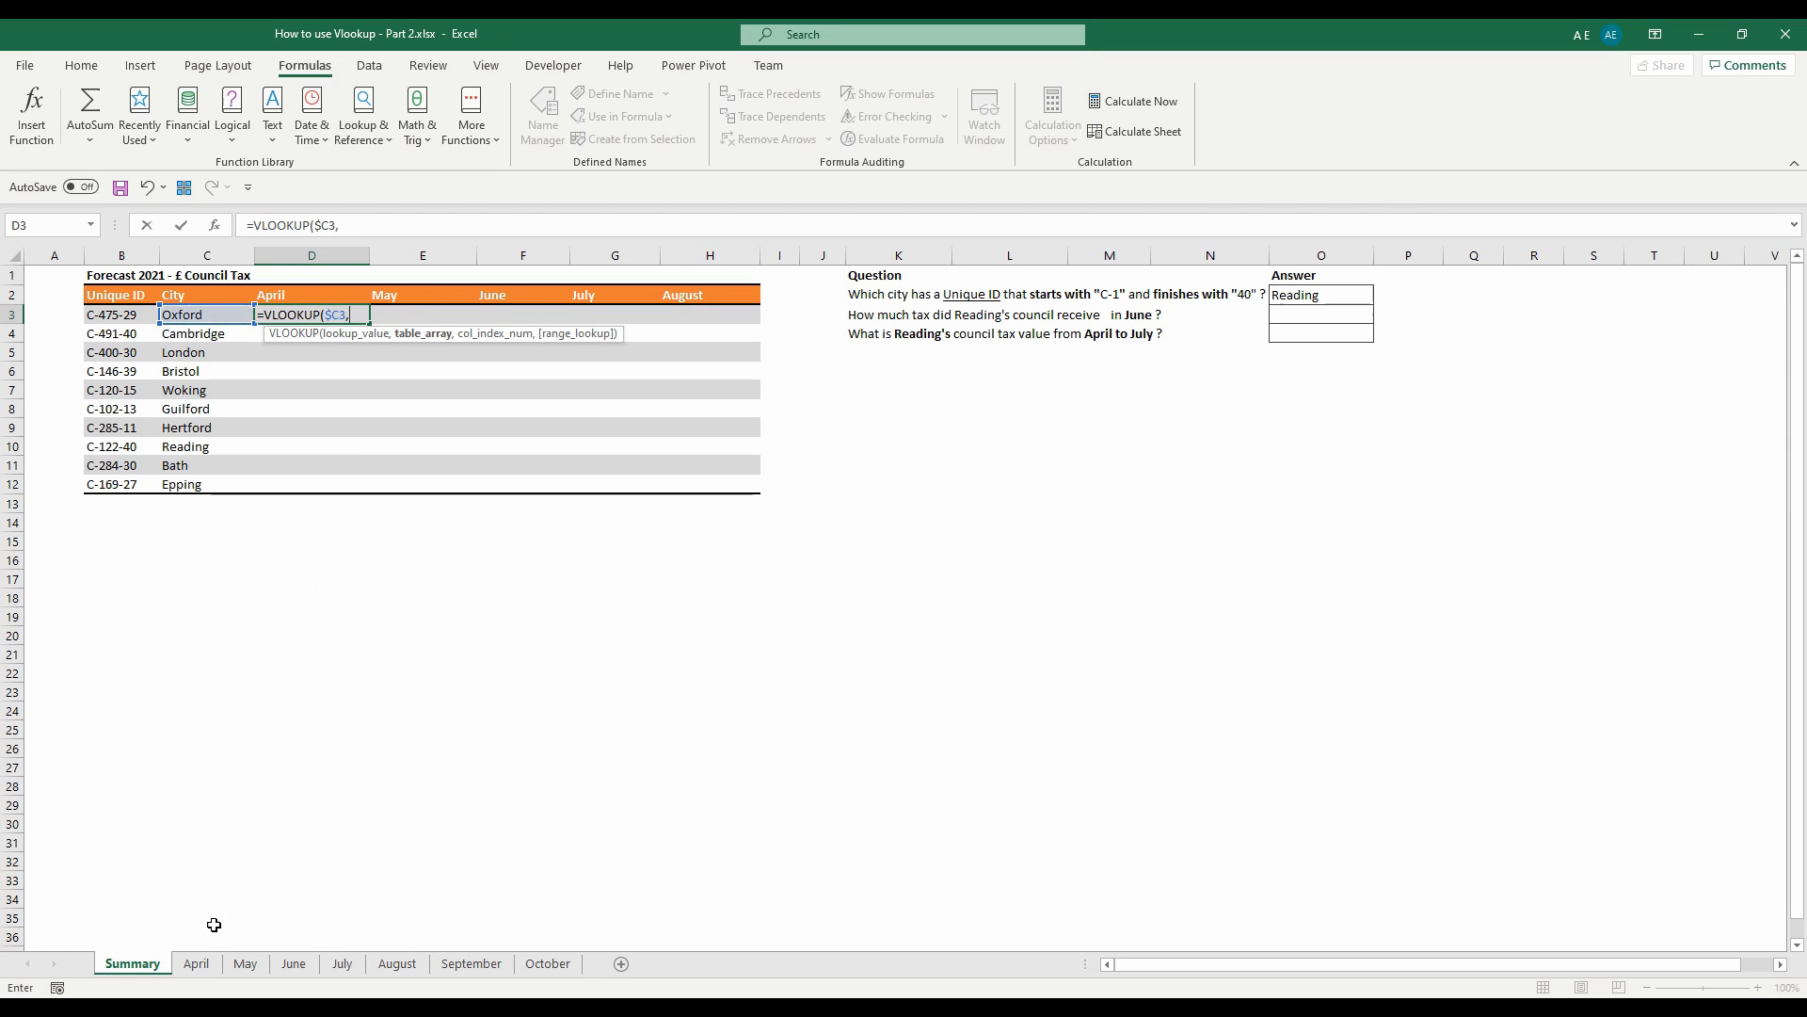
# Complete D3's VLOOKUP with columns April!$A:$B as table array, column index 2 and an exact match (FALSE)
pyautogui.click(196, 963)
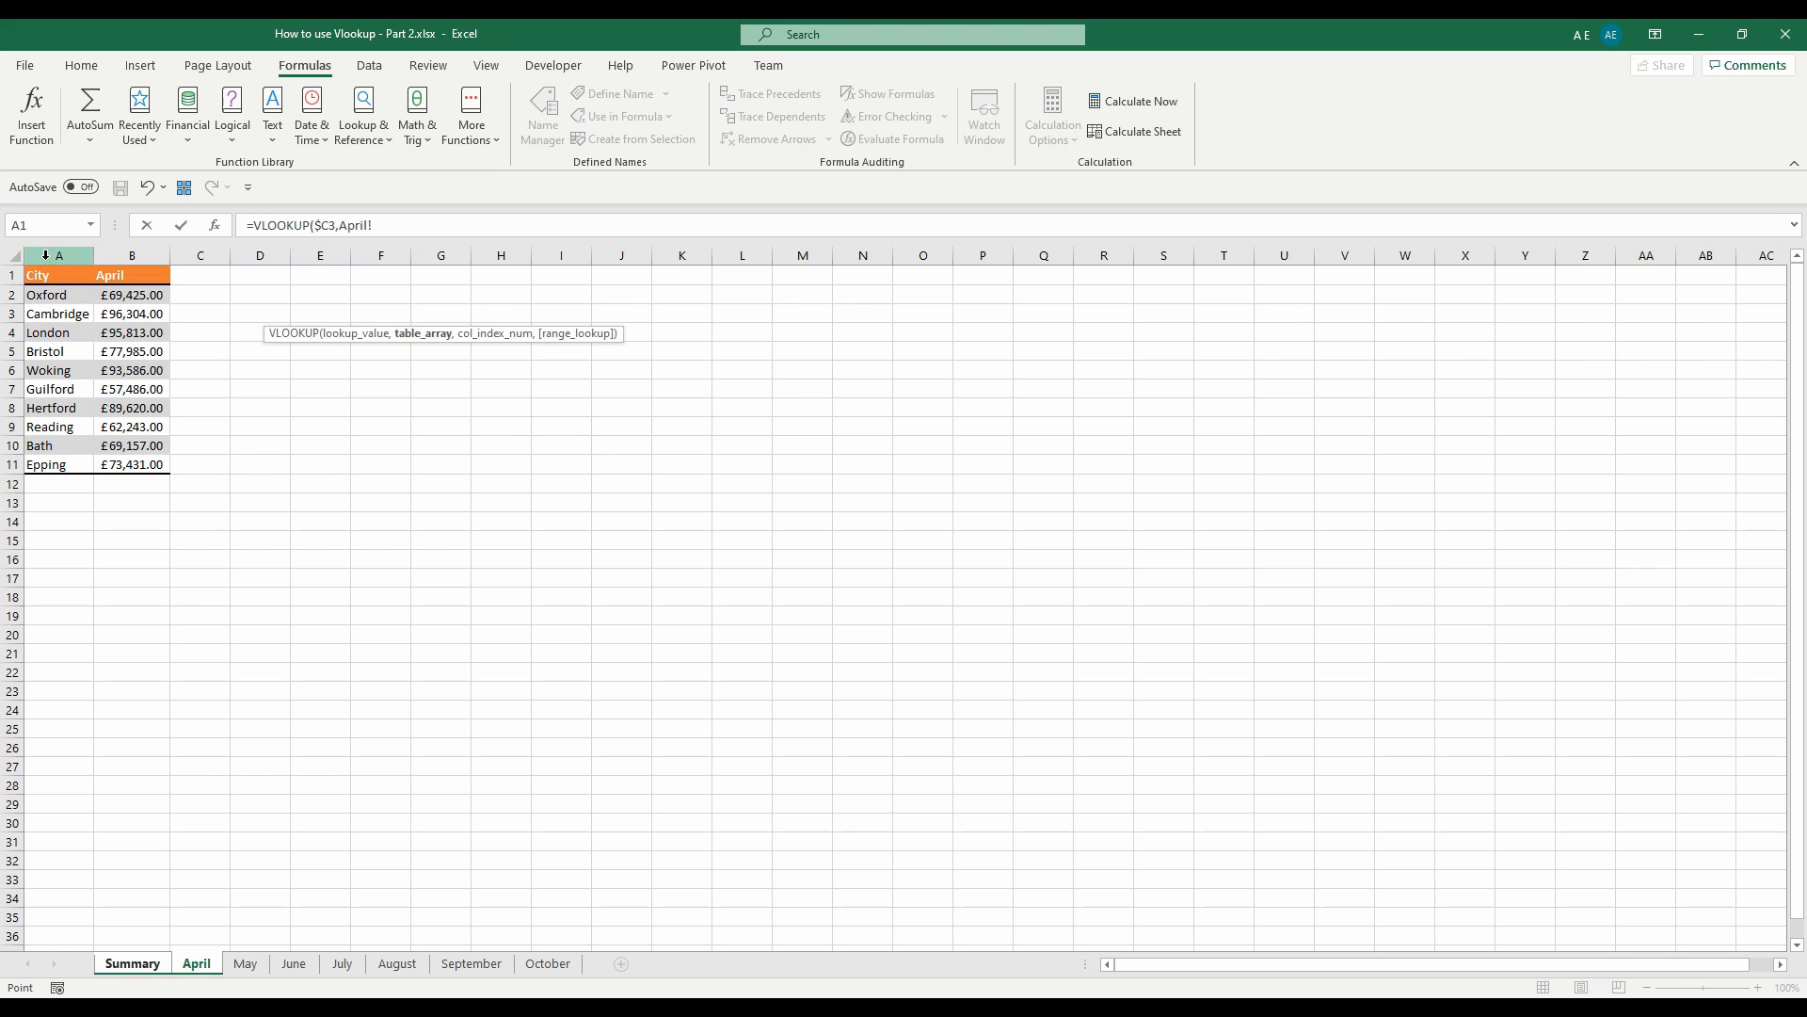
pyautogui.moveTo(46, 255); pyautogui.dragTo(132, 256)
pyautogui.write(',2')
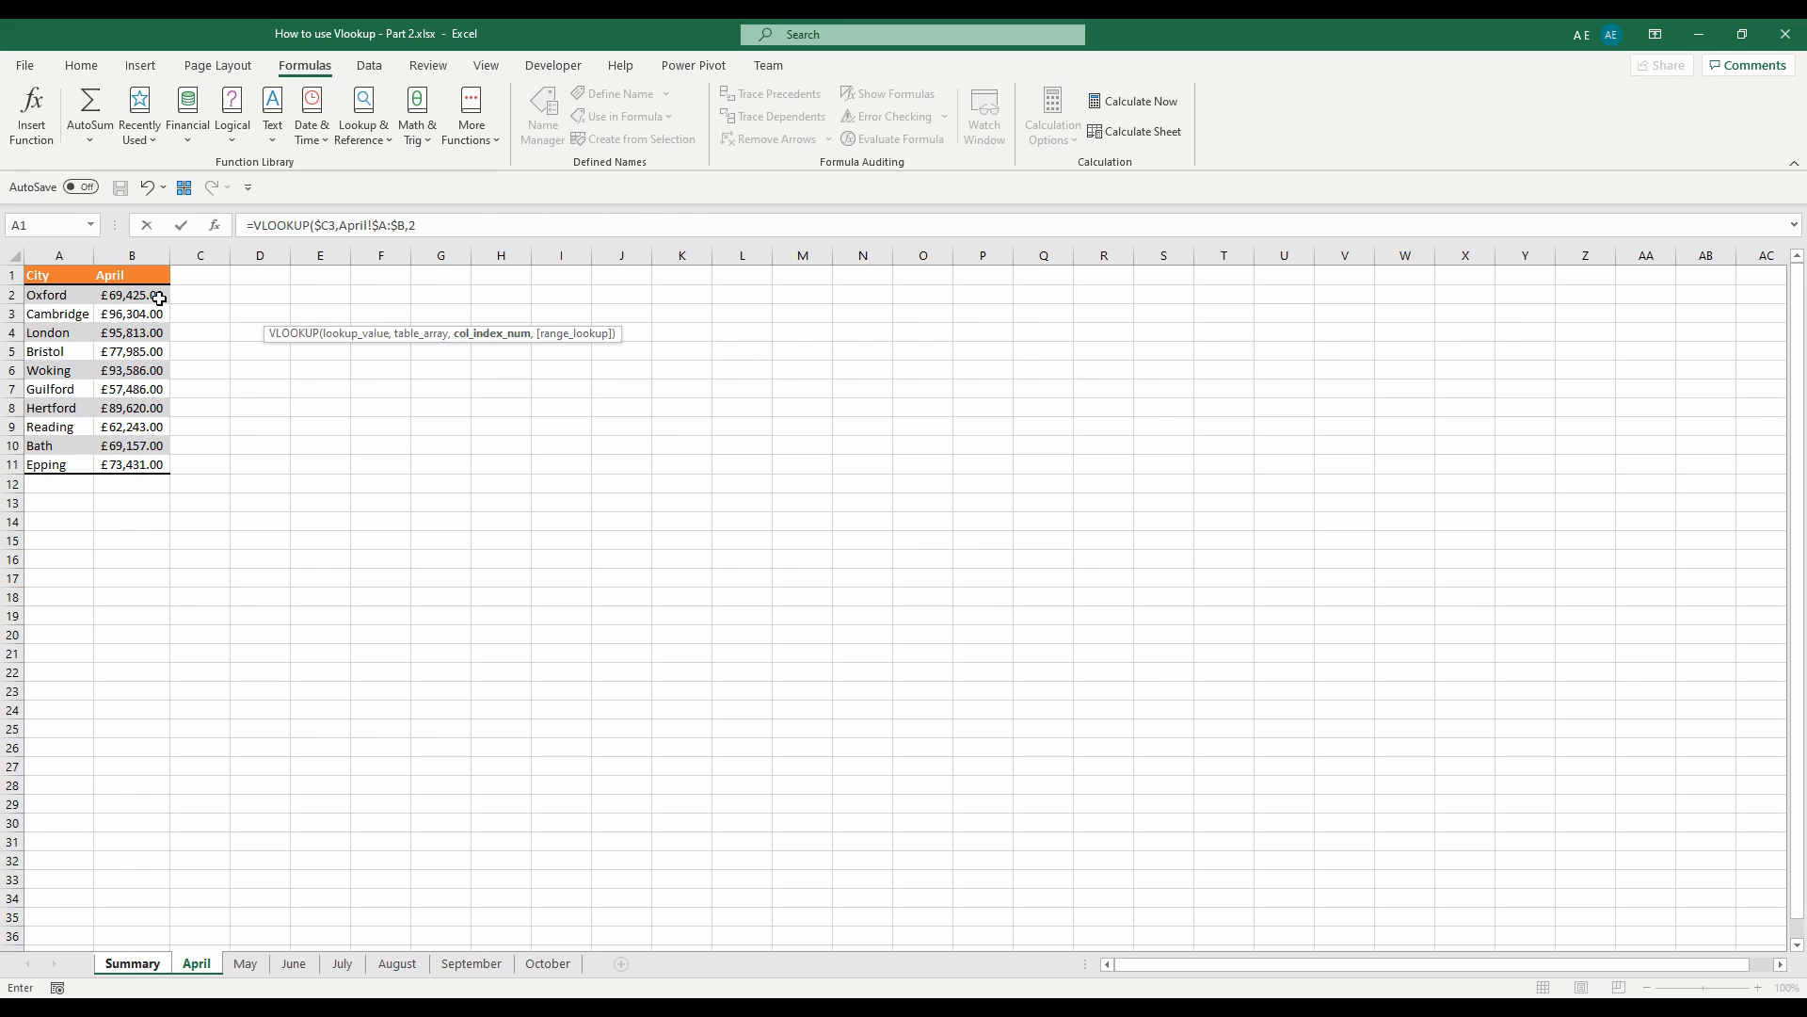
pyautogui.write(',')
pyautogui.press('Down')
pyautogui.press('Tab')
pyautogui.write(')')
pyautogui.press('Return')
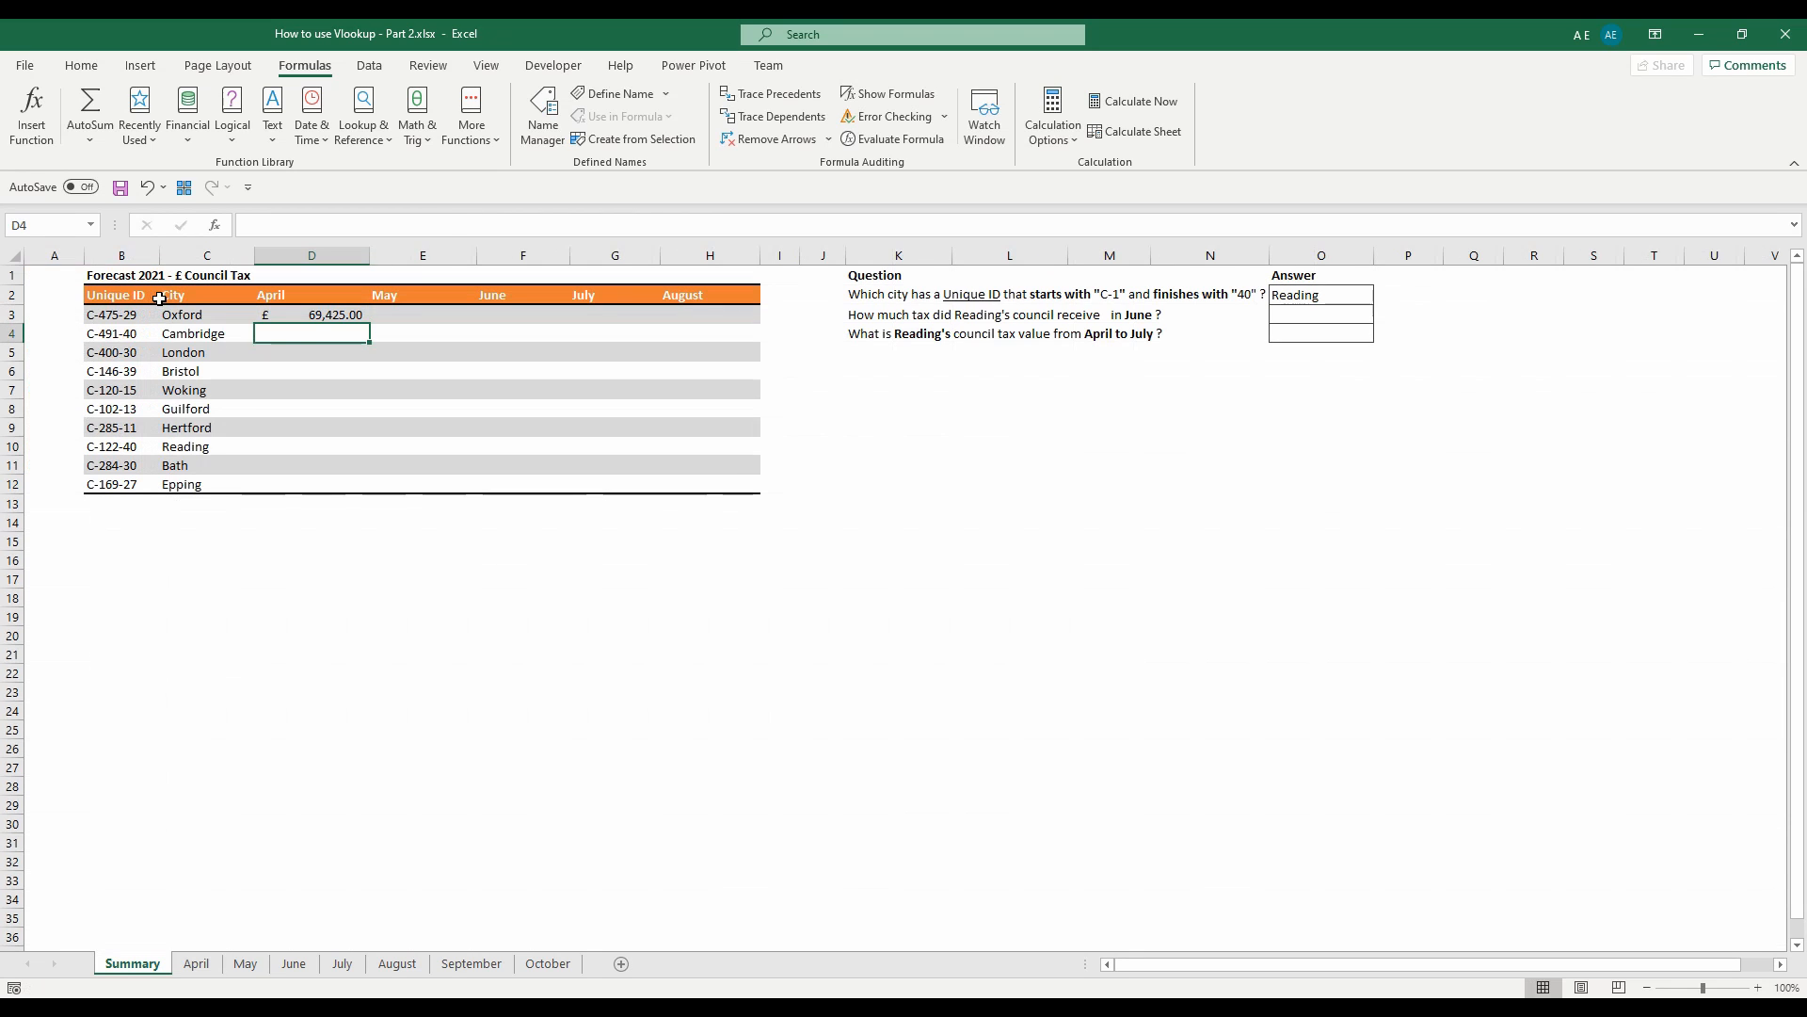
# Remove the fixed April sheet name from the table array of D3's VLOOKUP formula
pyautogui.click(353, 318)
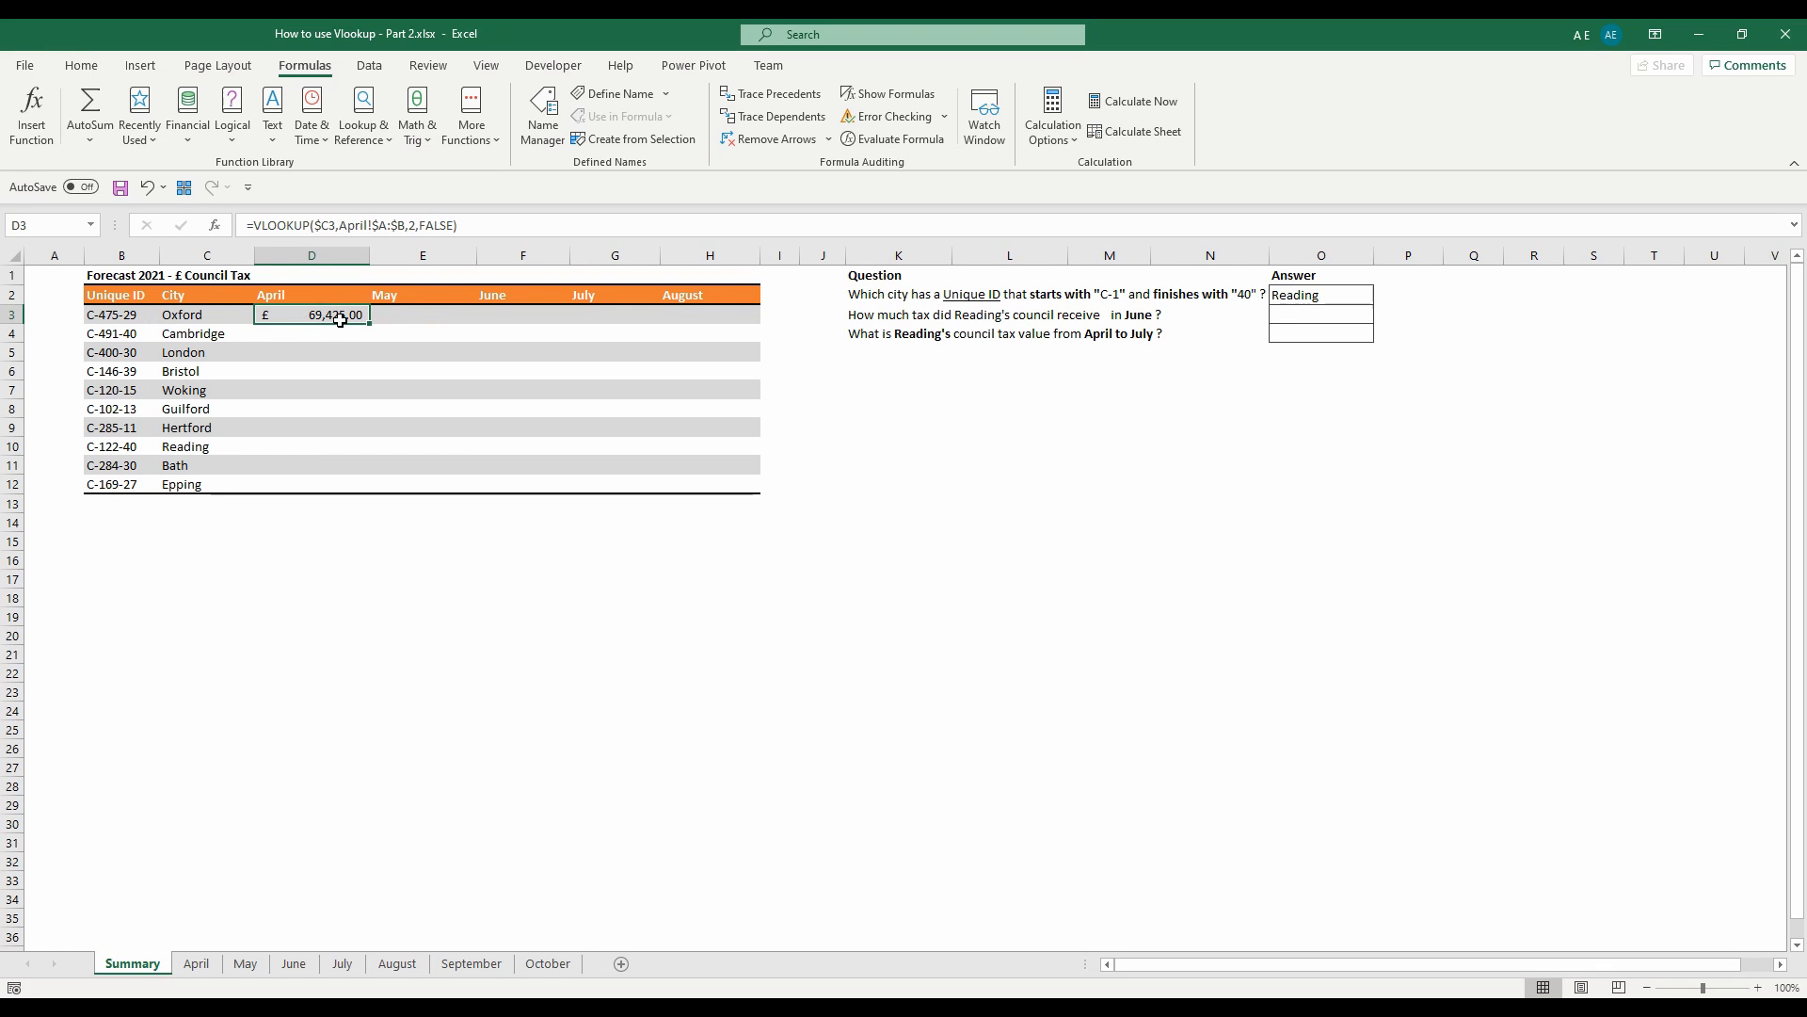
pyautogui.click(354, 226)
pyautogui.moveTo(356, 226); pyautogui.dragTo(371, 226)
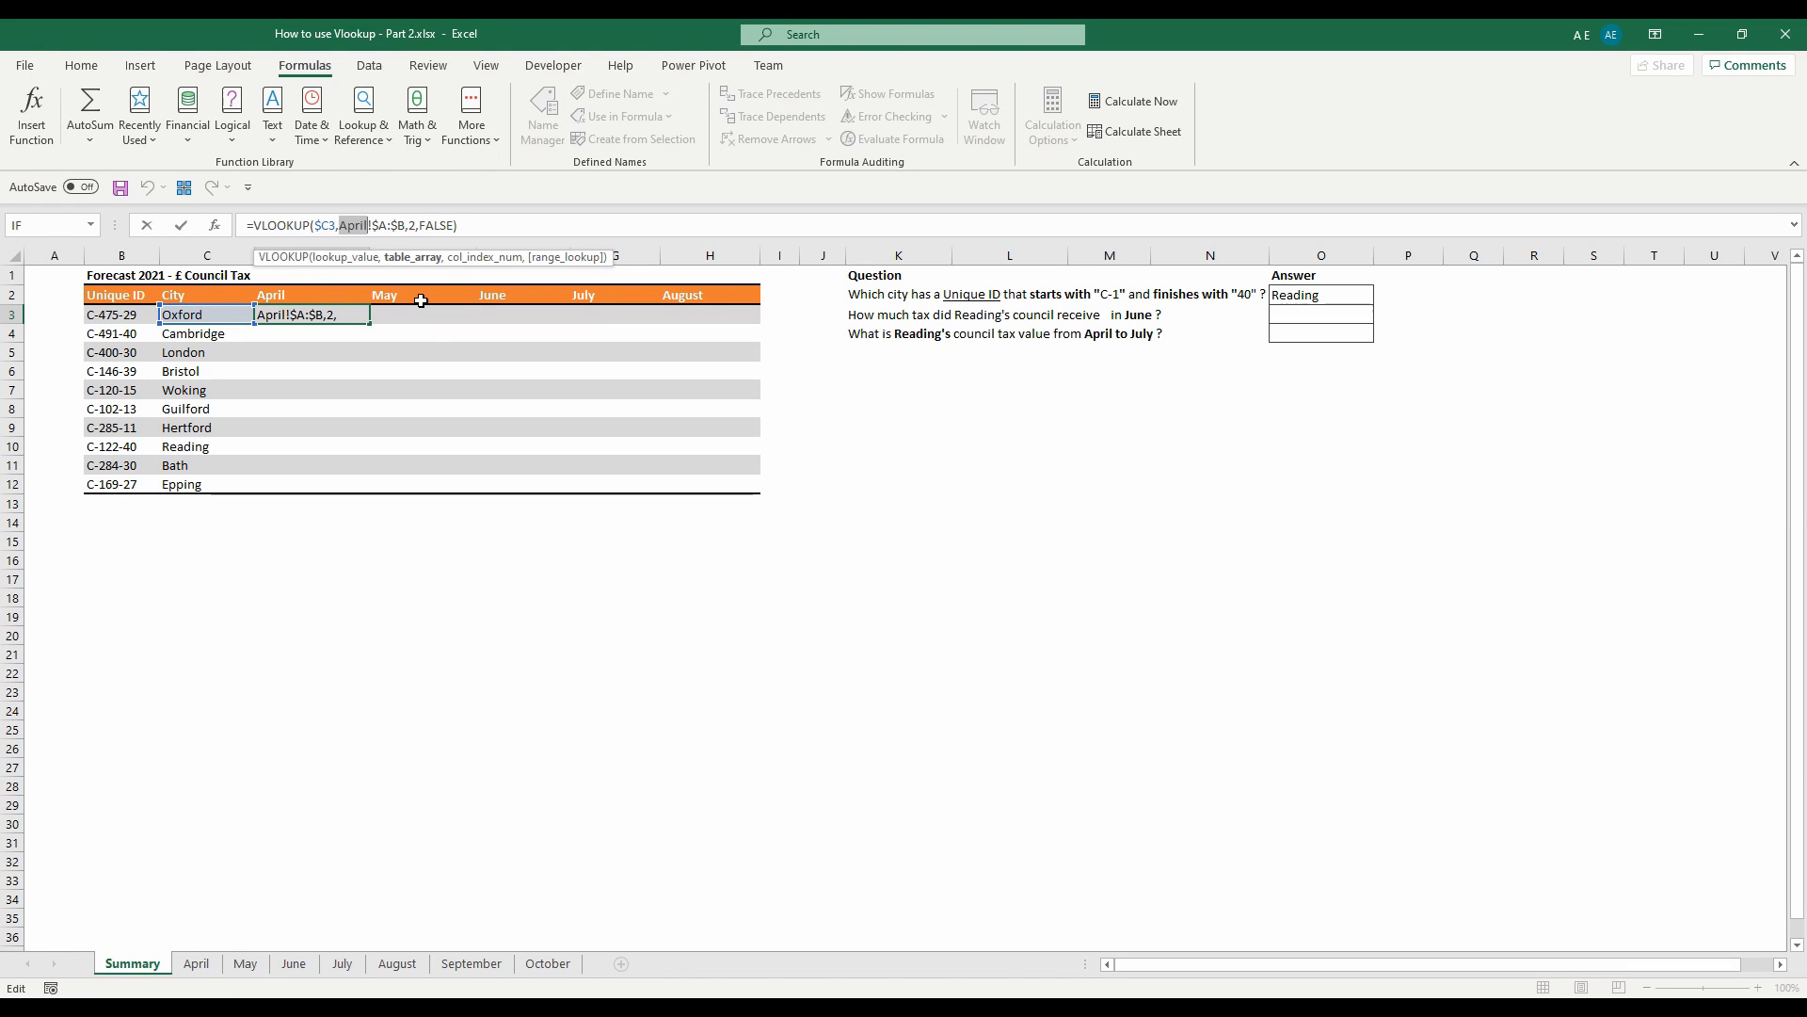
pyautogui.press('BackSpace')
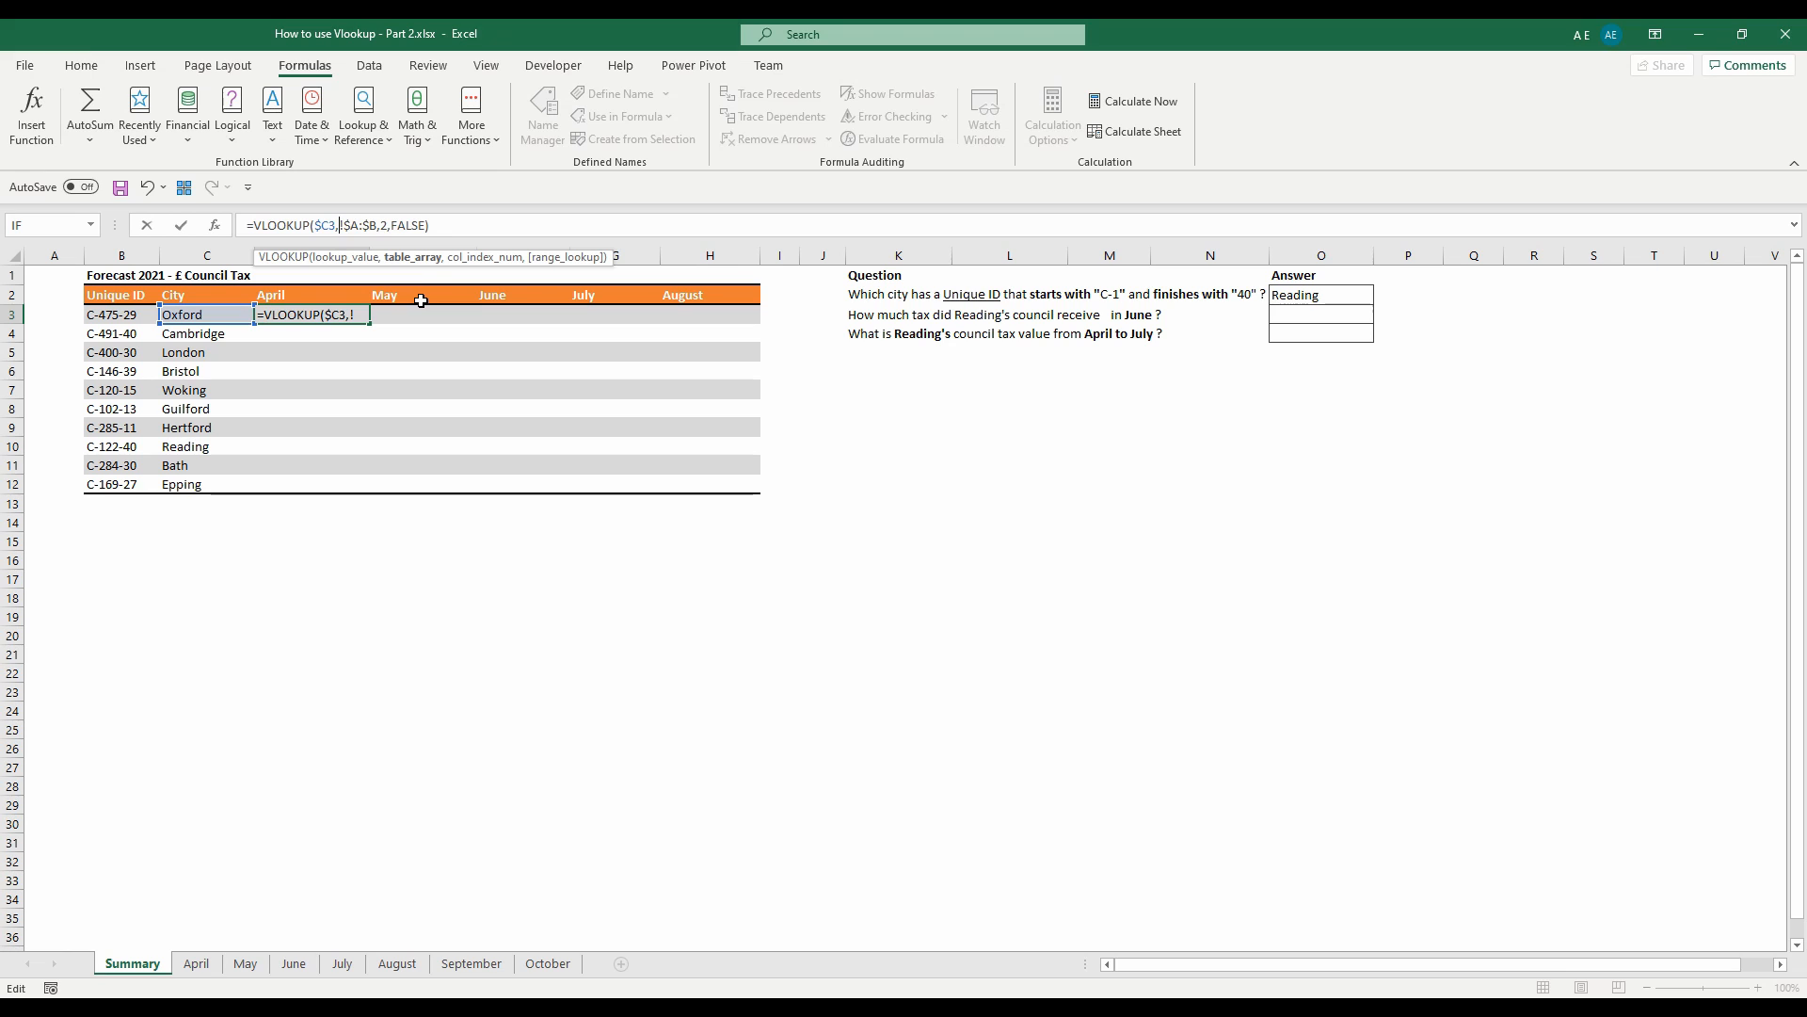
# Enclose !$A:$B in quotation marks in D3's VLOOKUP and insert the INDIRECT function in front of it
pyautogui.click(373, 226)
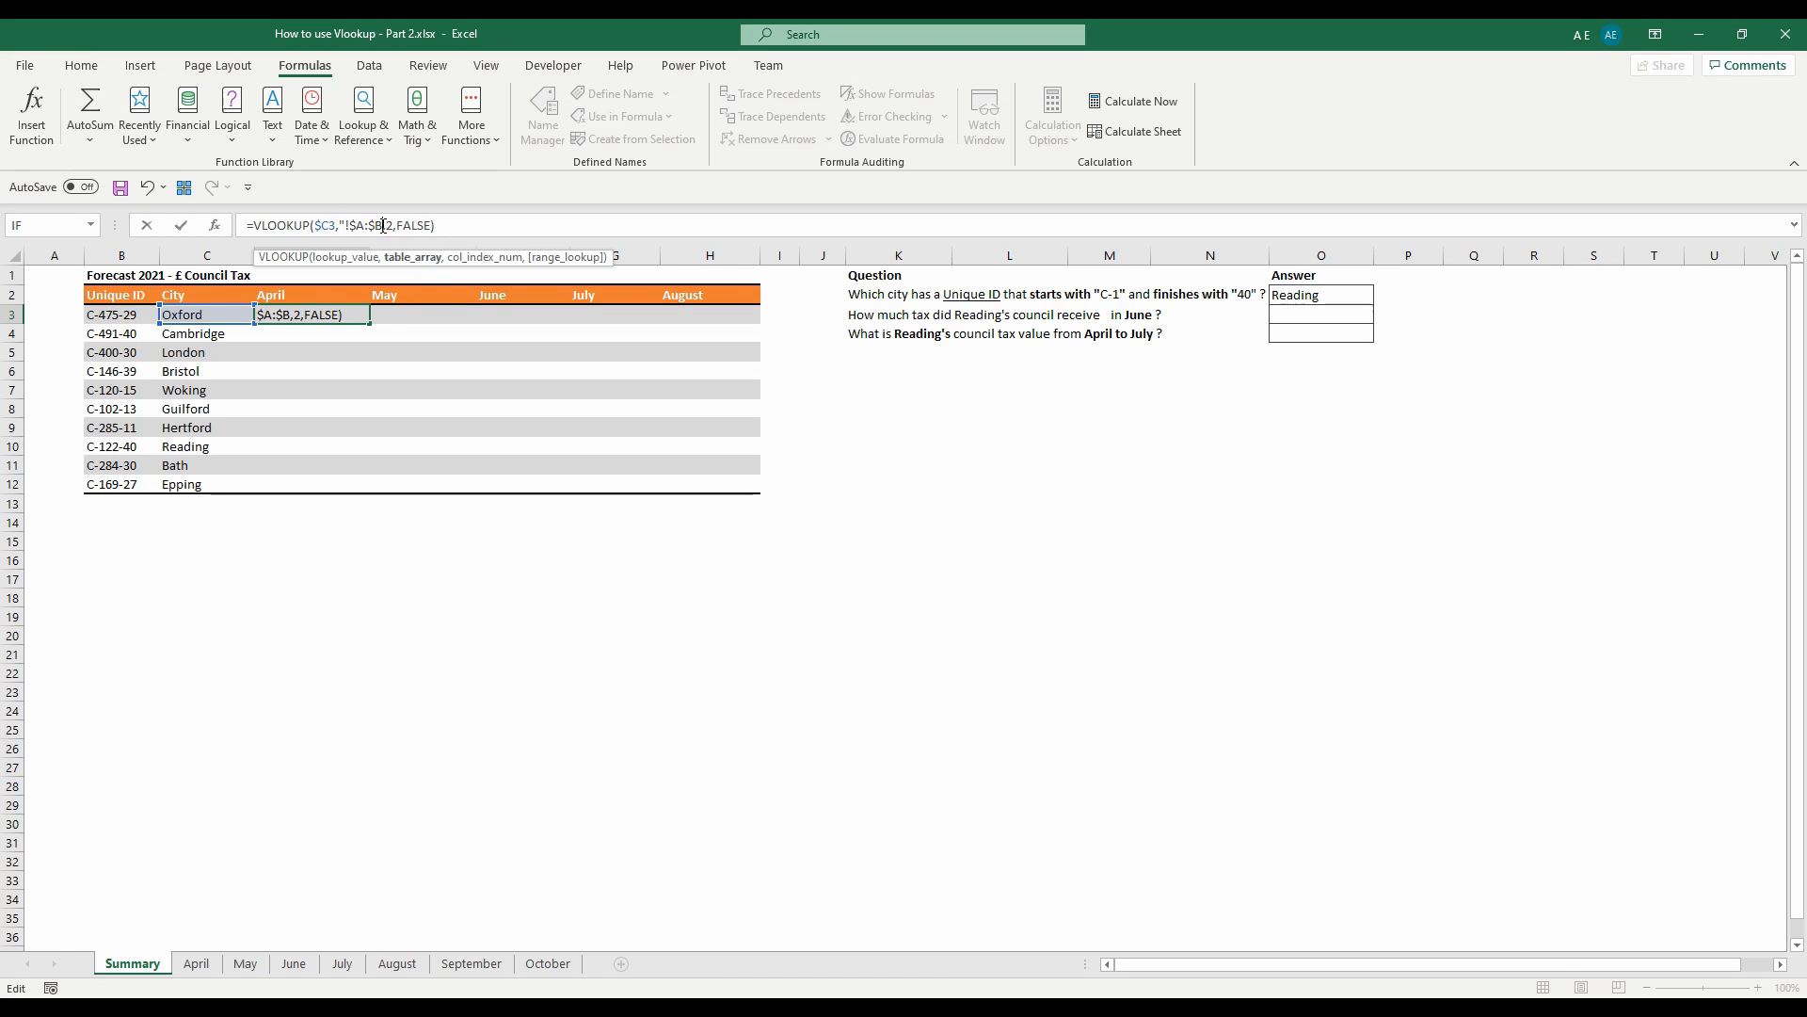
pyautogui.write('"')
pyautogui.click(341, 226)
pyautogui.write('"')
pyautogui.write('in')
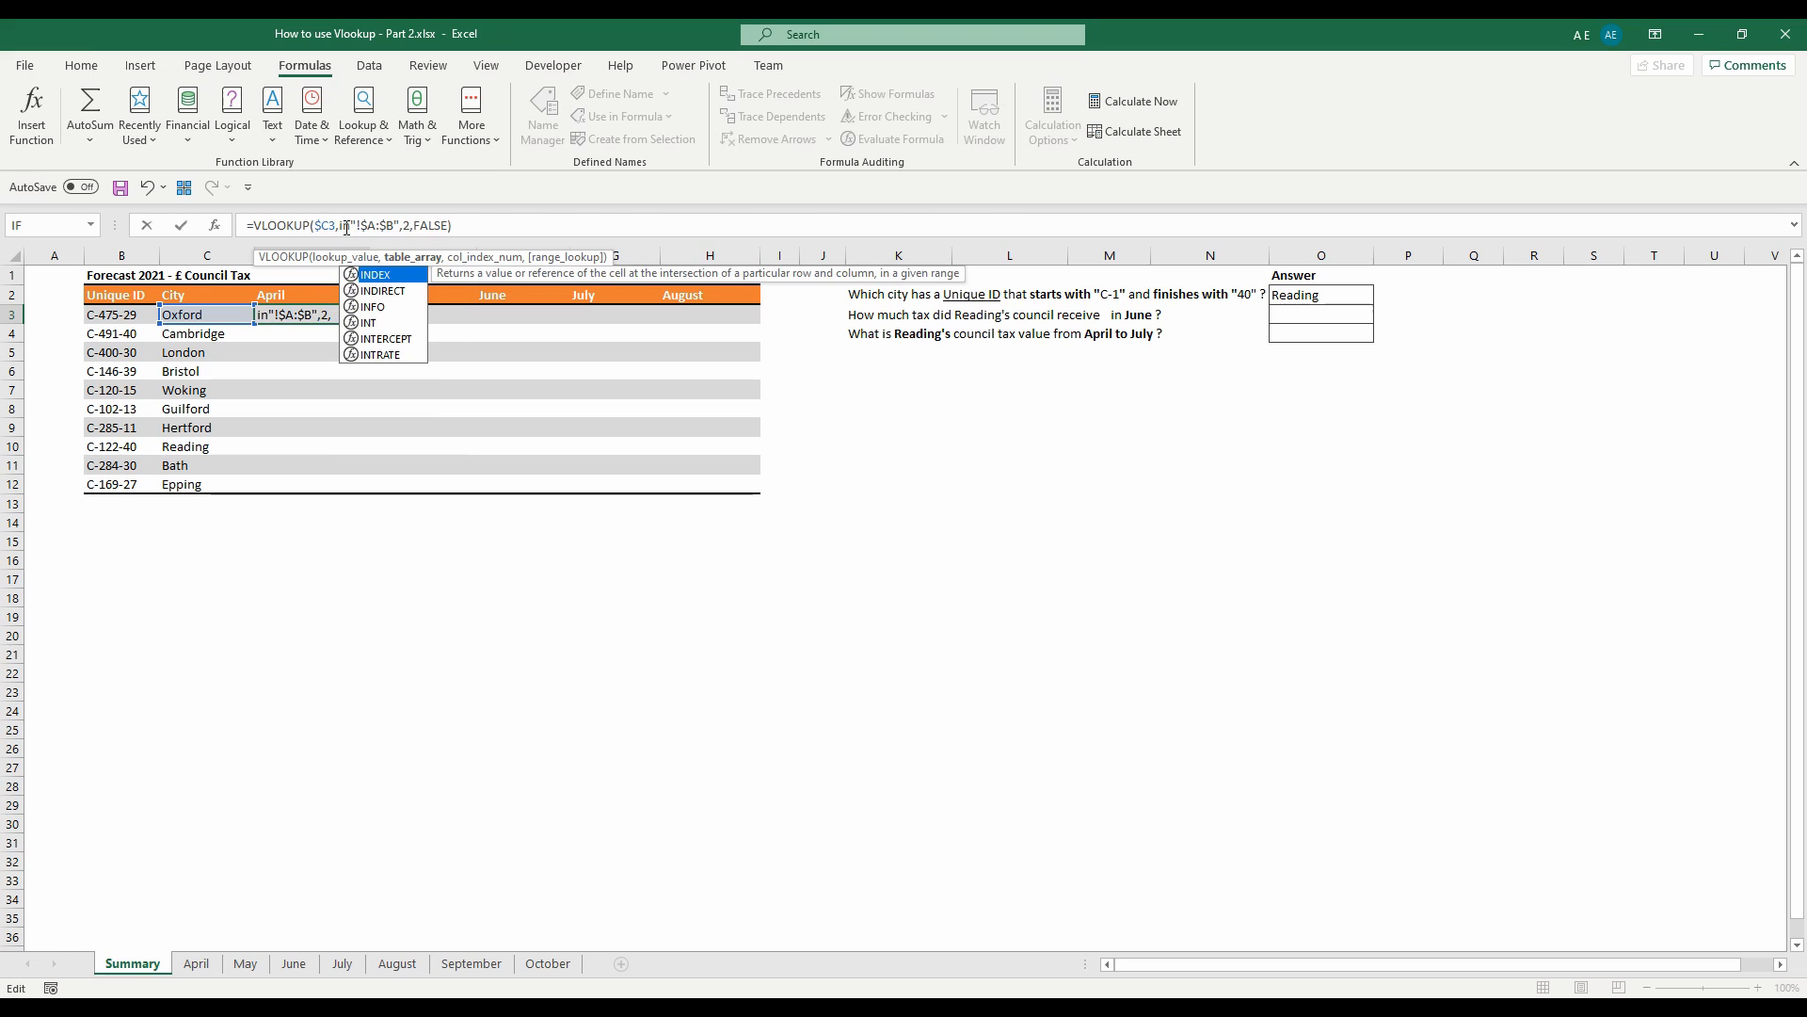
pyautogui.press('Down')
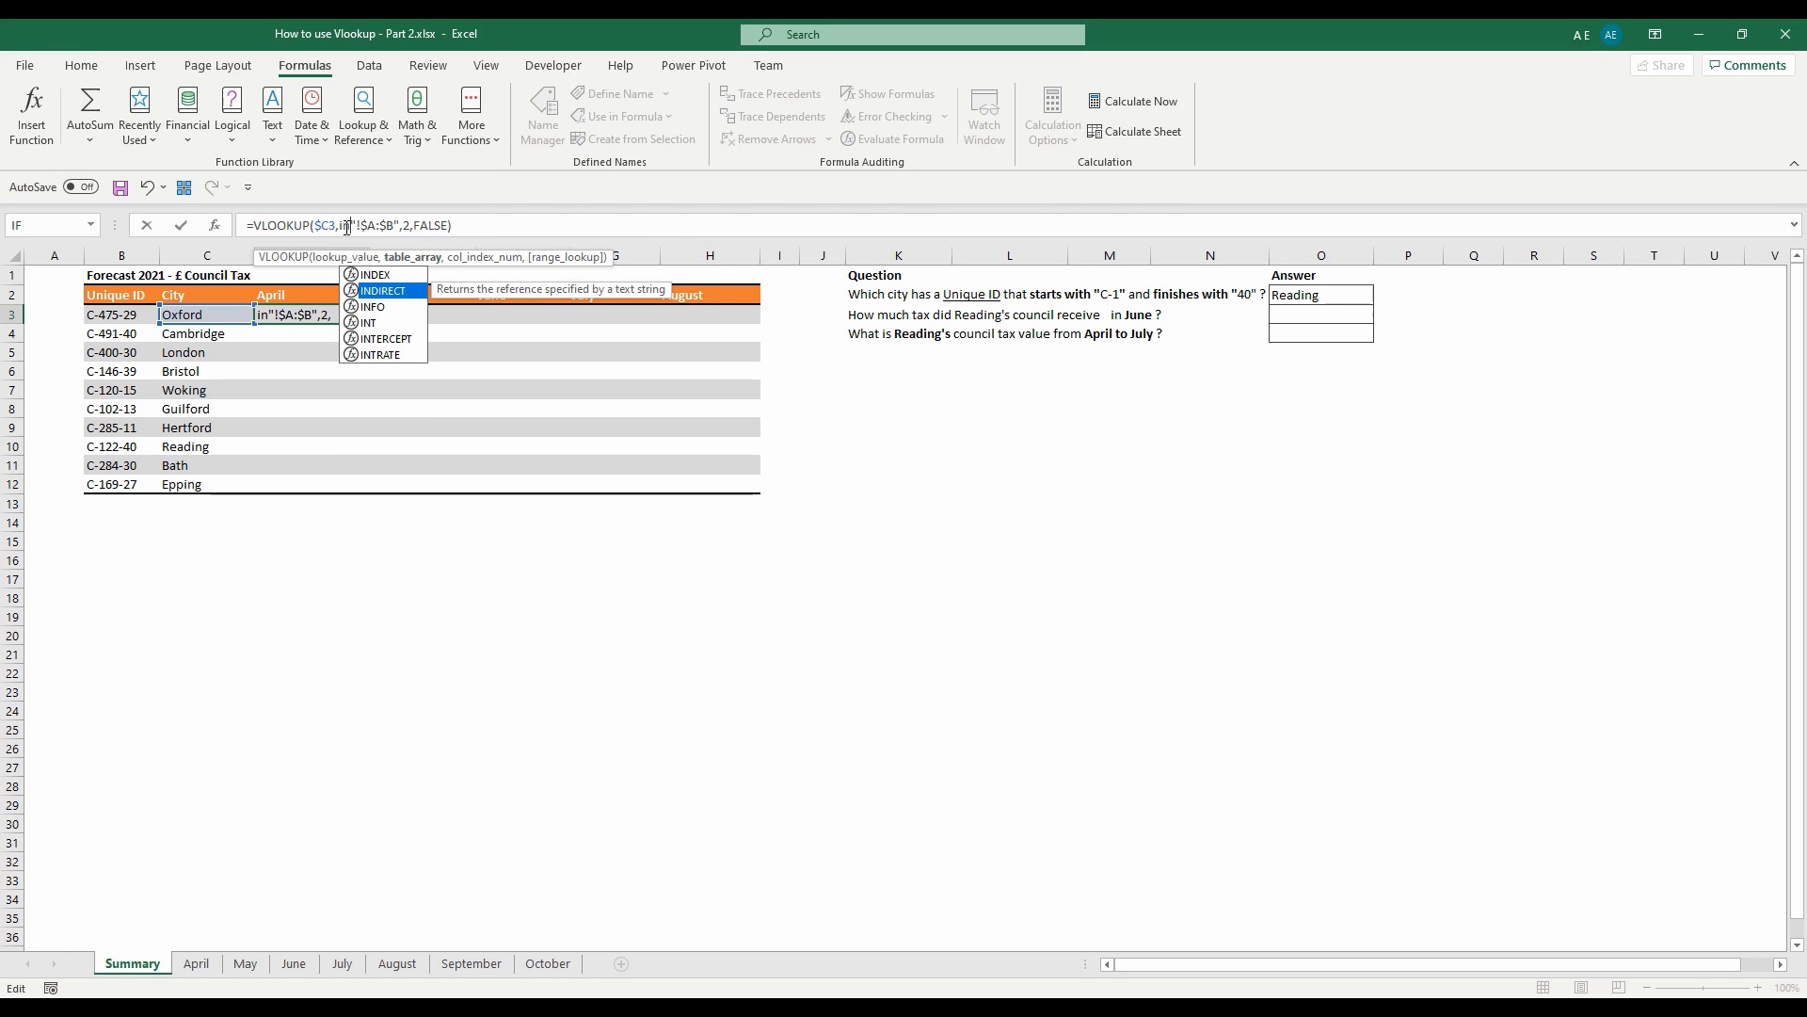
pyautogui.press('Tab')
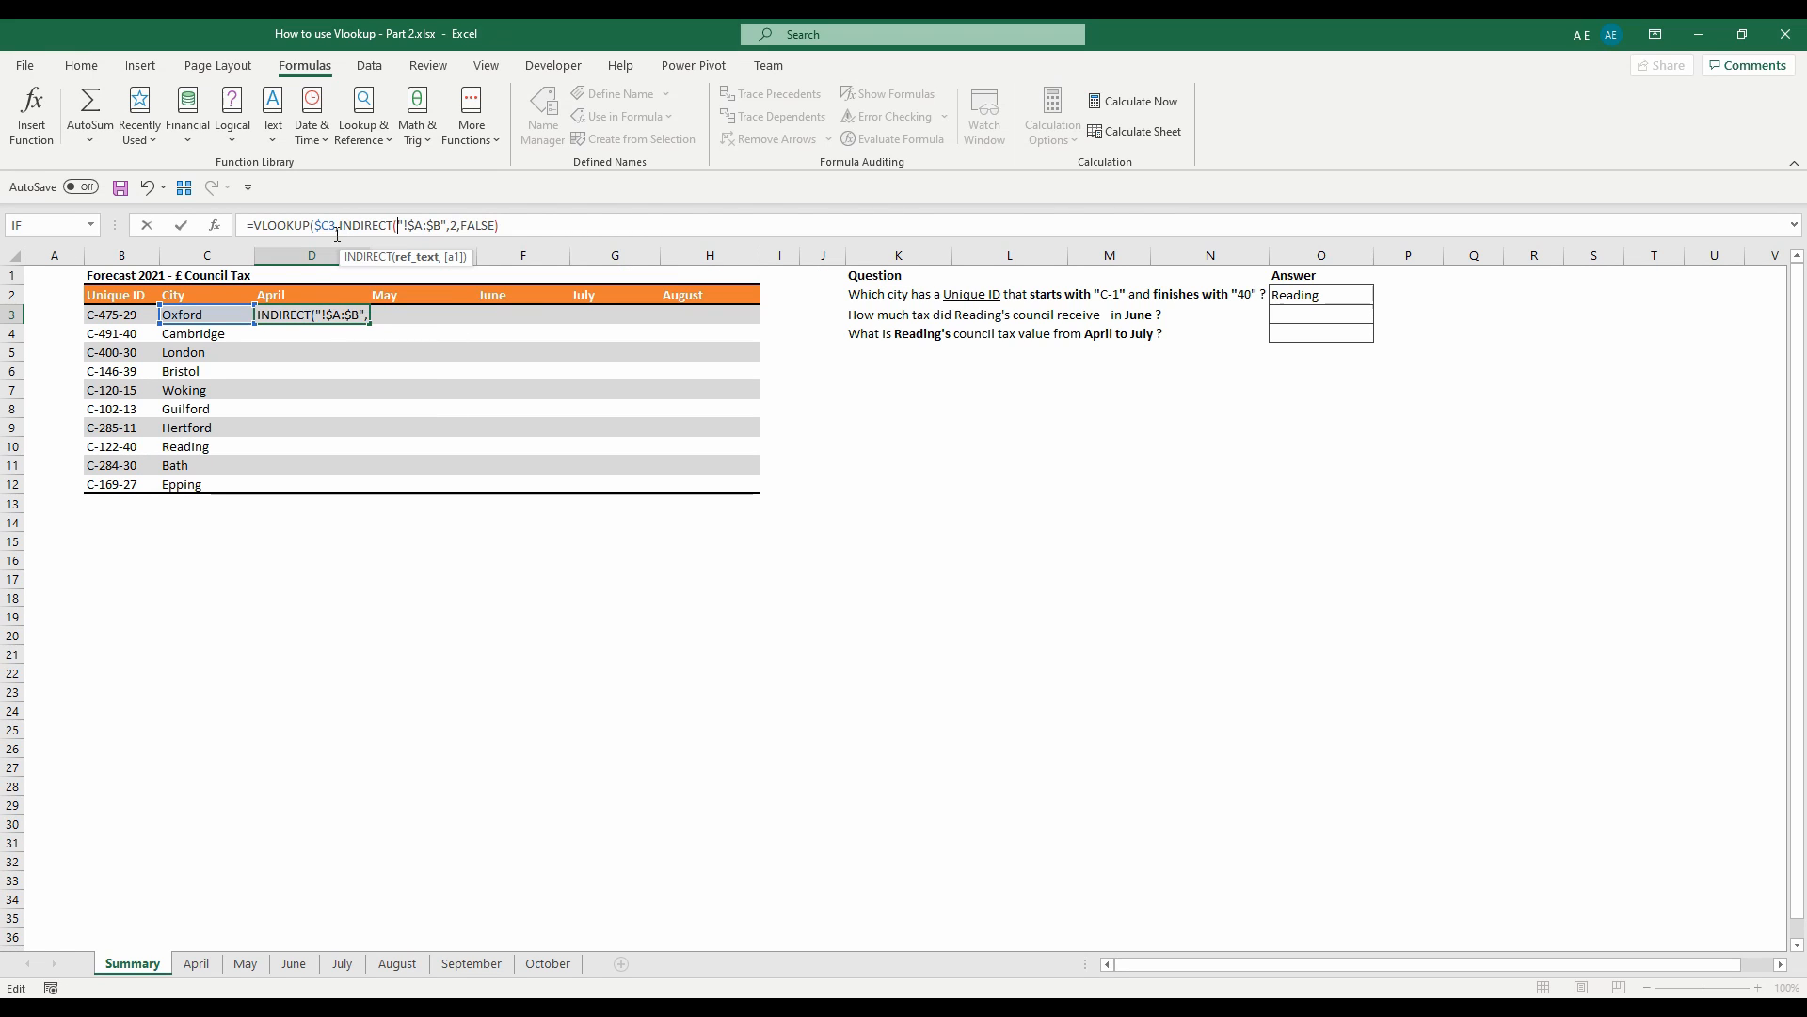
# Join row-locked header reference D$2 to the quoted range with &, close INDIRECT, and enter the formula in D3
pyautogui.click(286, 295)
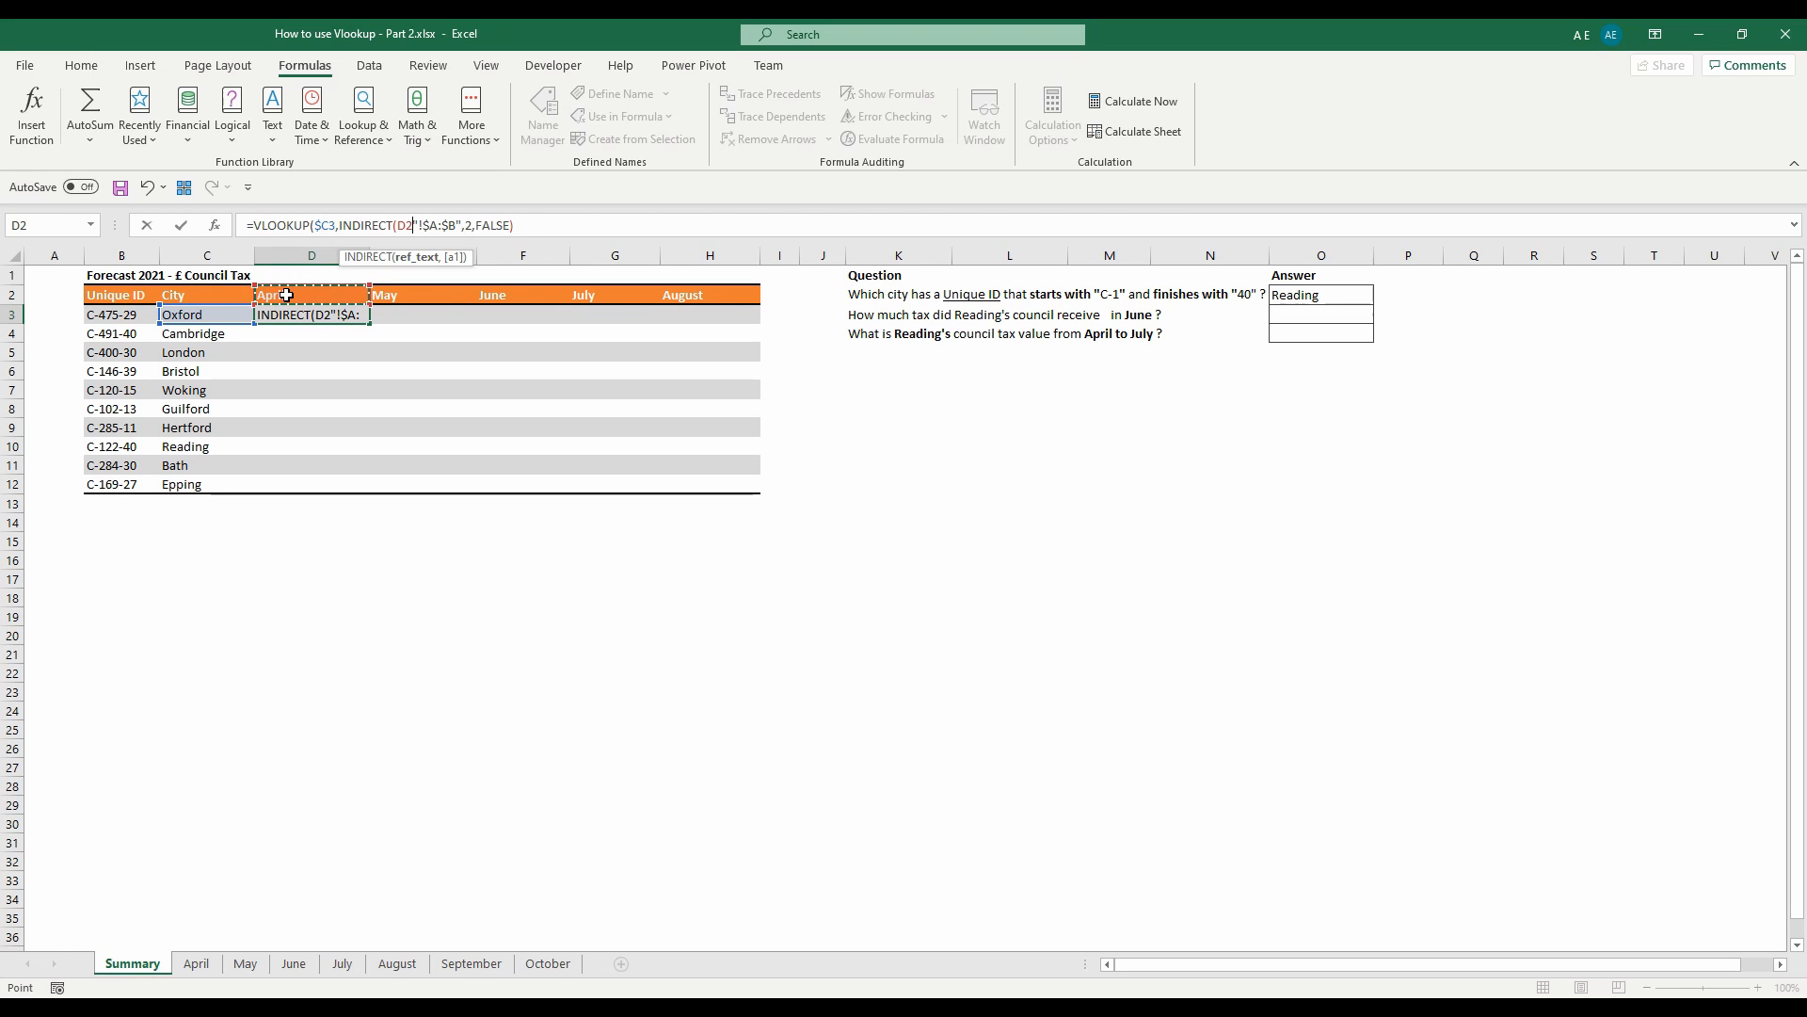
pyautogui.press('F4')
pyautogui.press('F4')
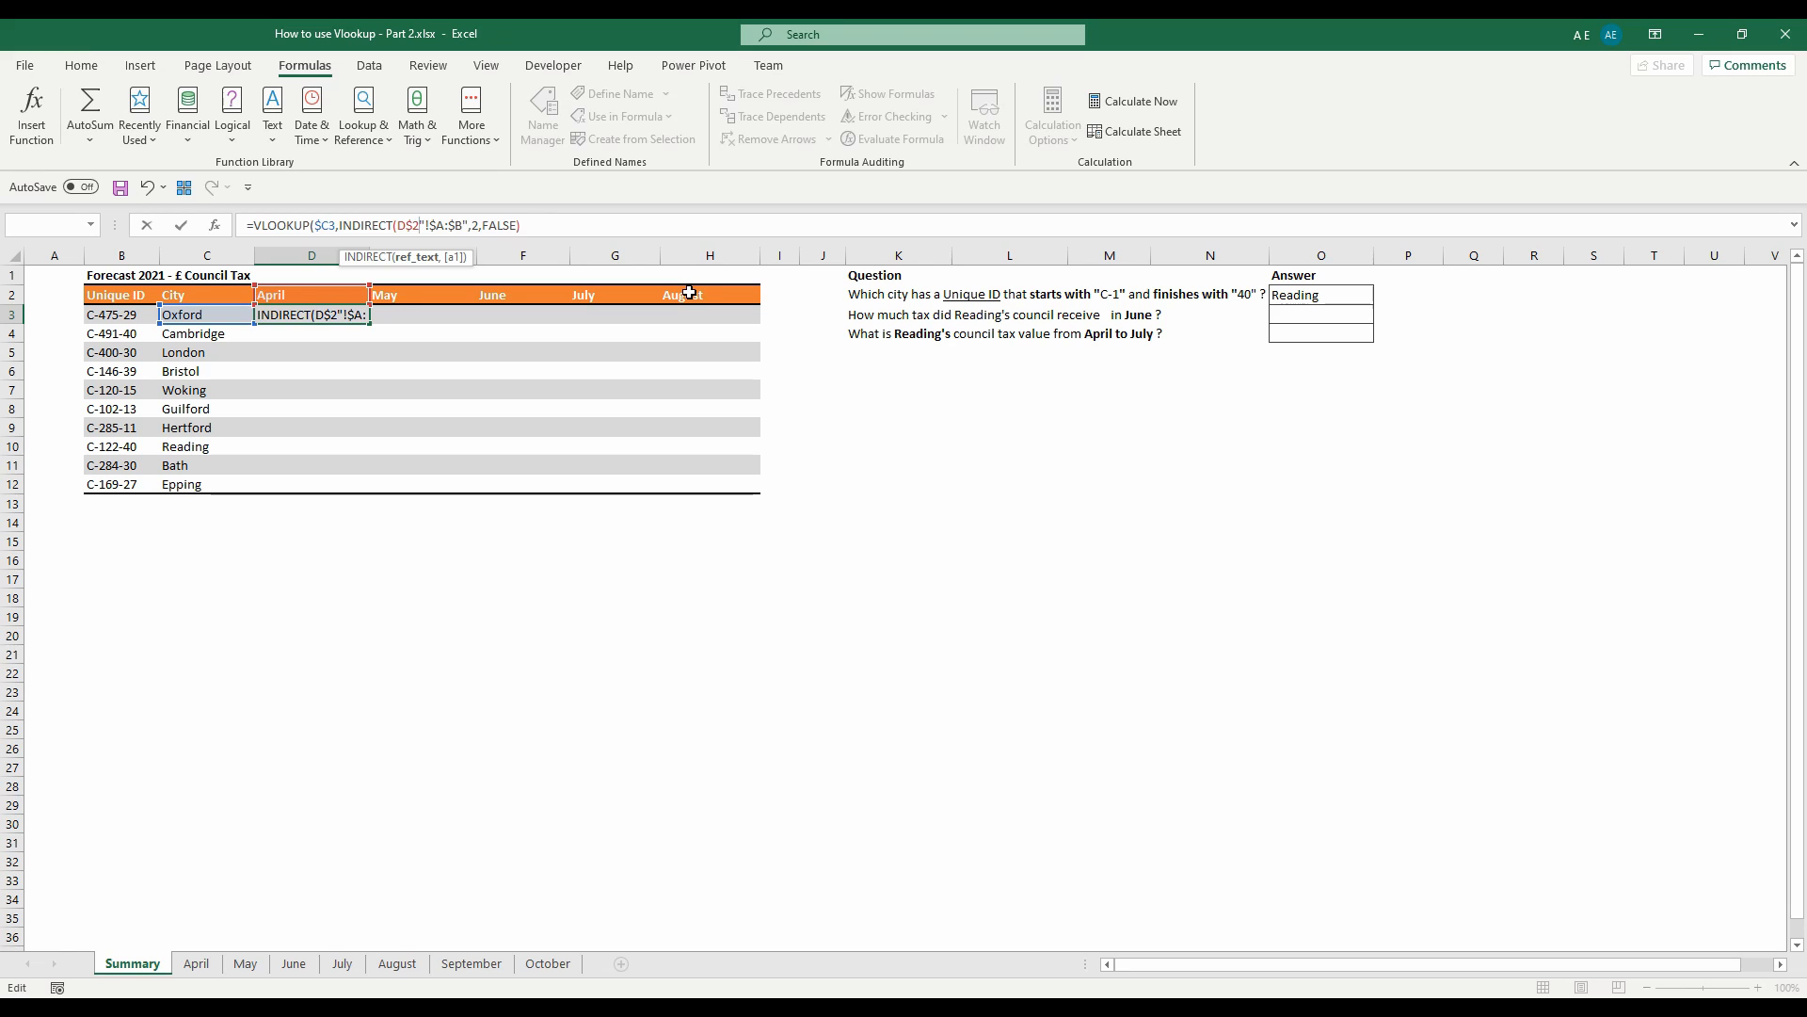
pyautogui.write('&')
pyautogui.press('Right')
pyautogui.press('Right')
pyautogui.press('Right')
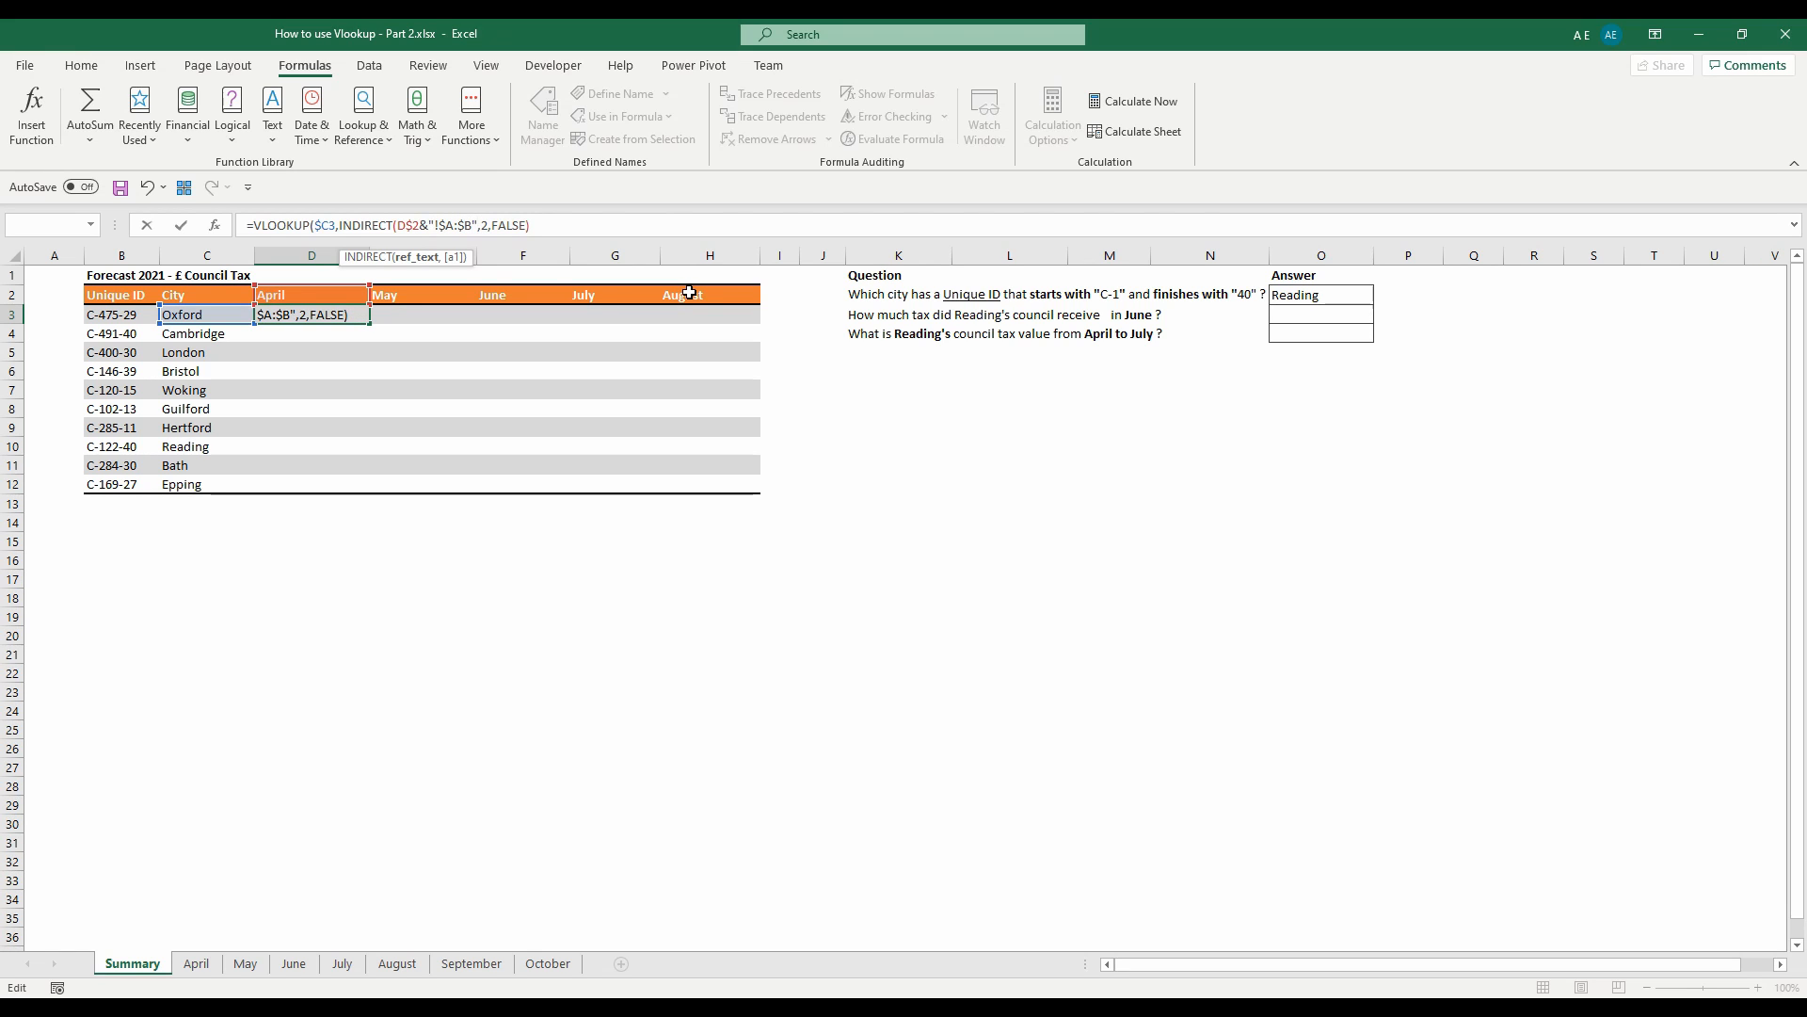
pyautogui.write(')')
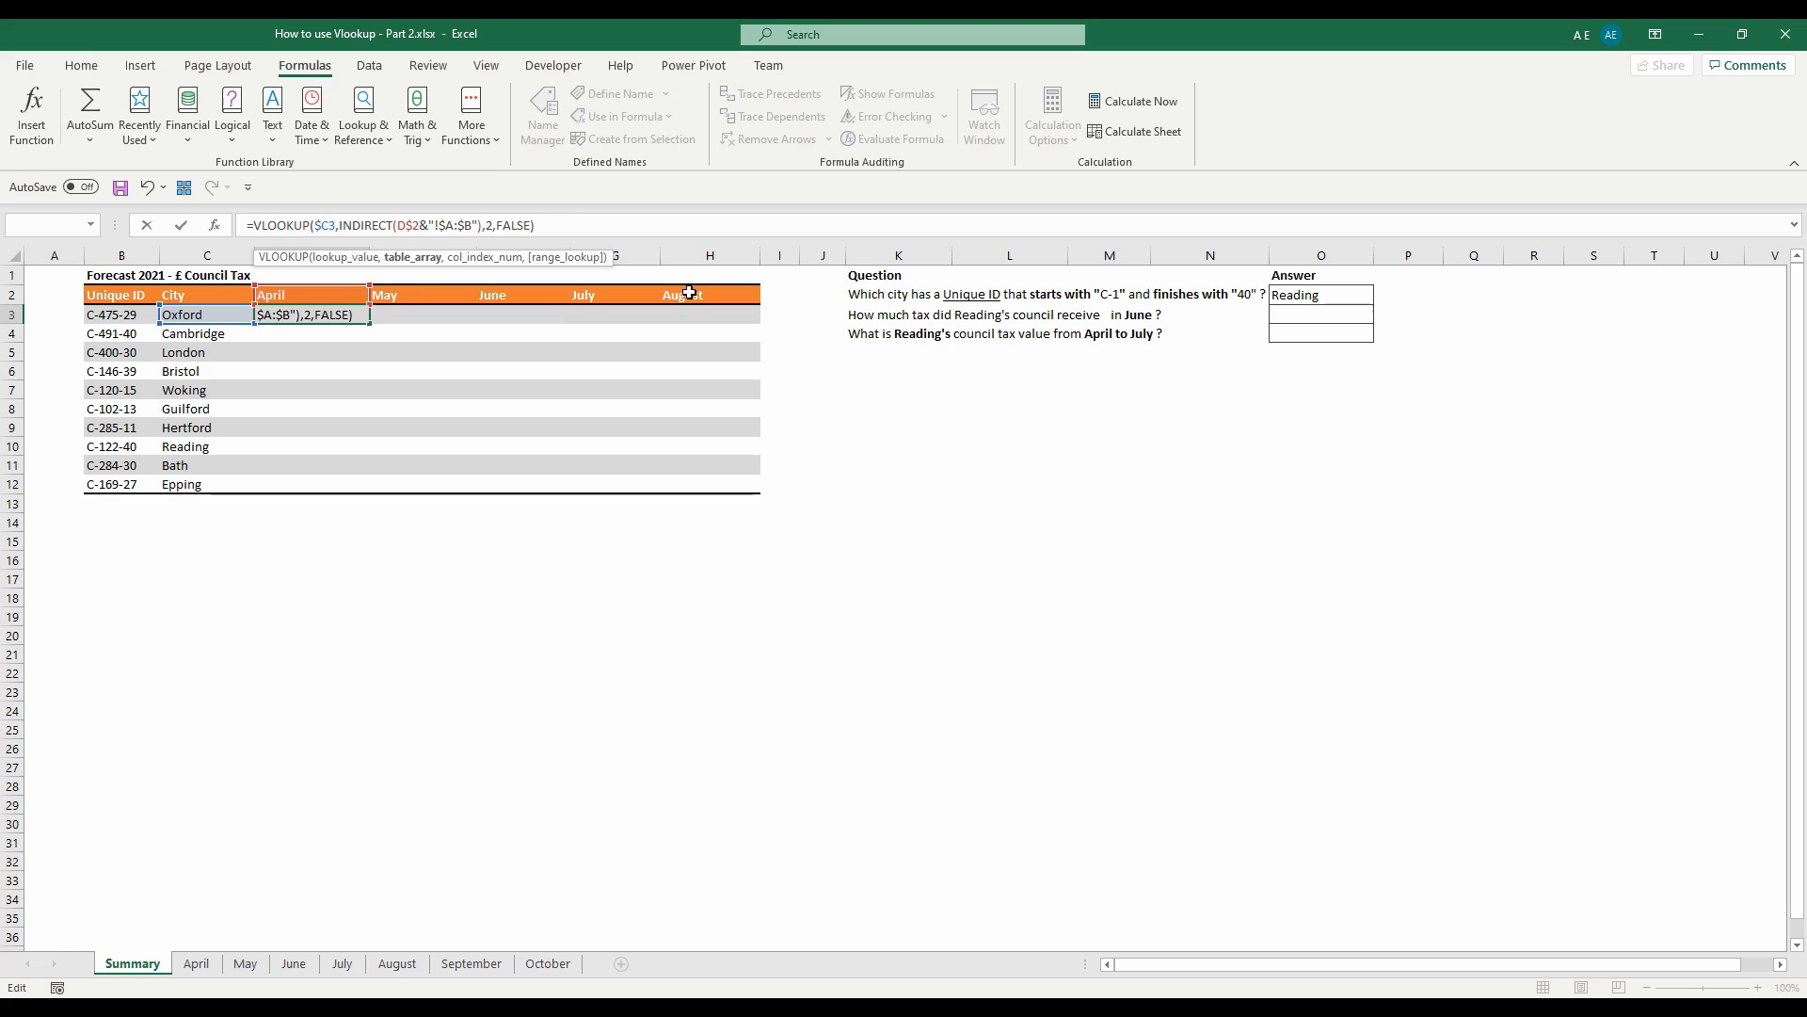
pyautogui.hotkey('ctrl', 'Return')
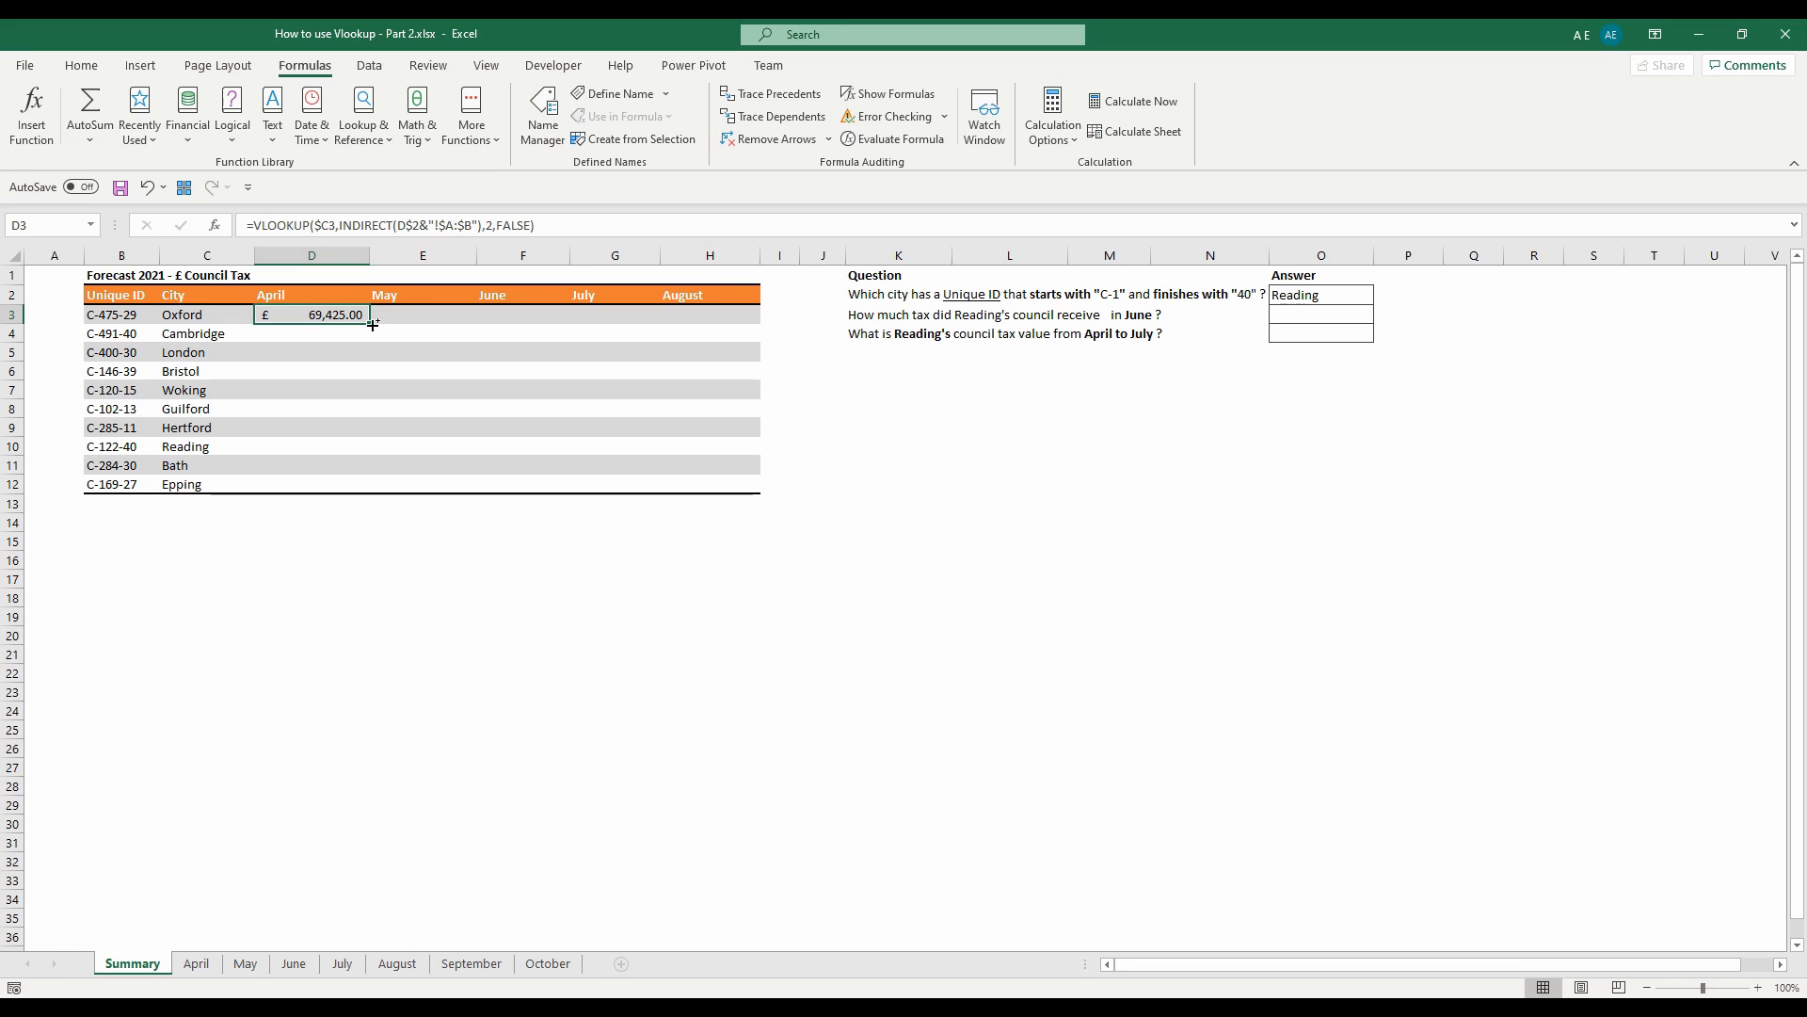
# Copy D3 and paste only its formula across the Summary table range D3:H12
pyautogui.hotkey('ctrl', 'c')
pyautogui.moveTo(358, 314); pyautogui.dragTo(726, 478)
pyautogui.rightClick(742, 475)
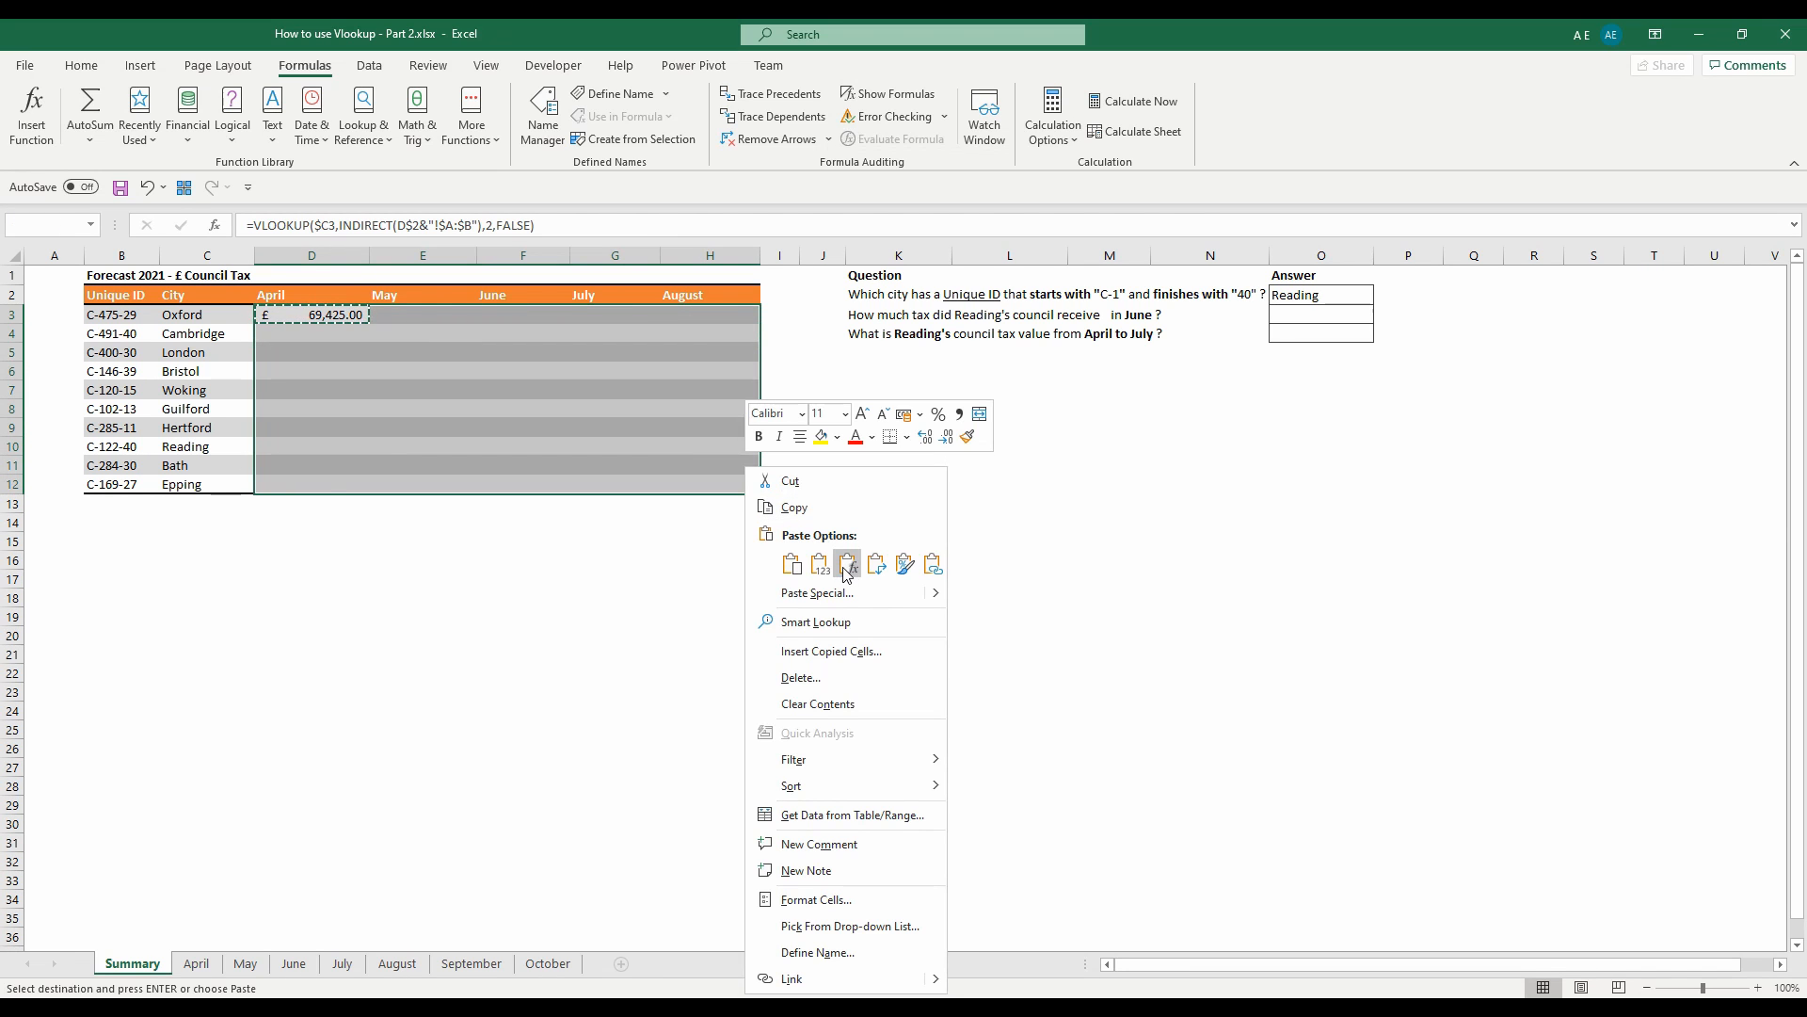
pyautogui.click(847, 563)
pyautogui.press('Escape')
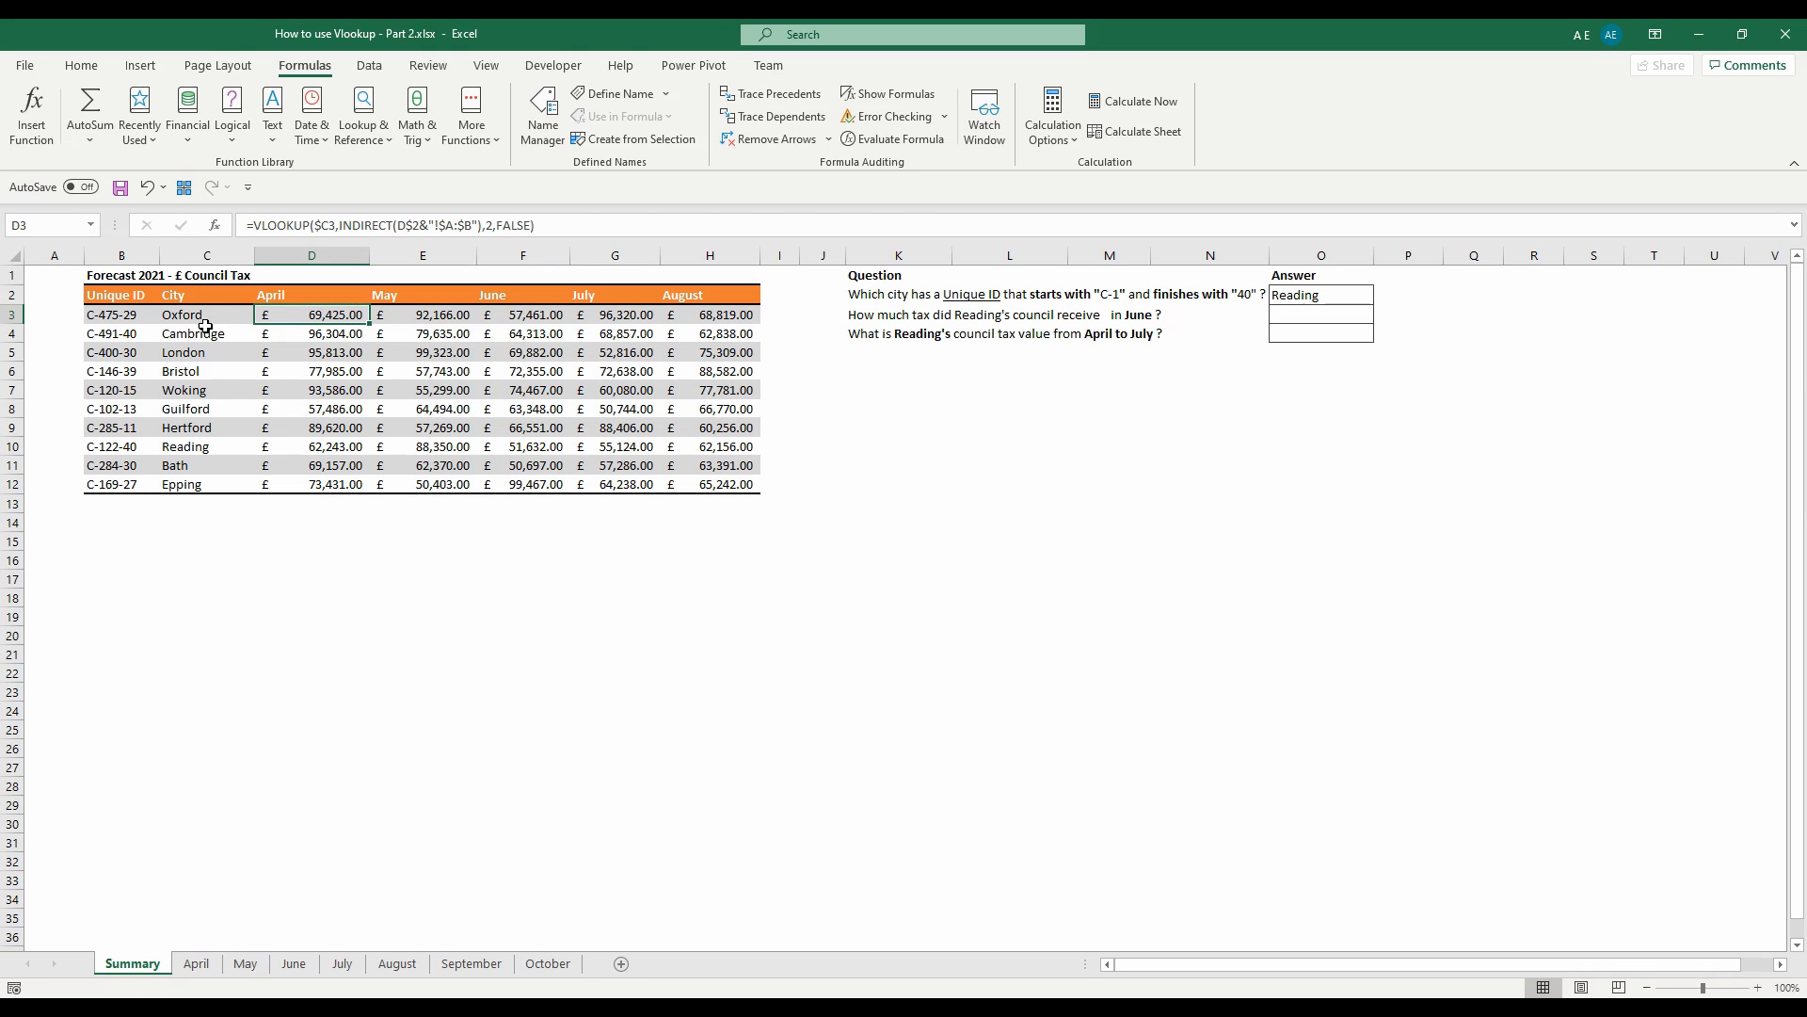
# Check Oxford's May and June results against their monthly sheets, and compare the Summary month headers with the sheet names
pyautogui.click(397, 317)
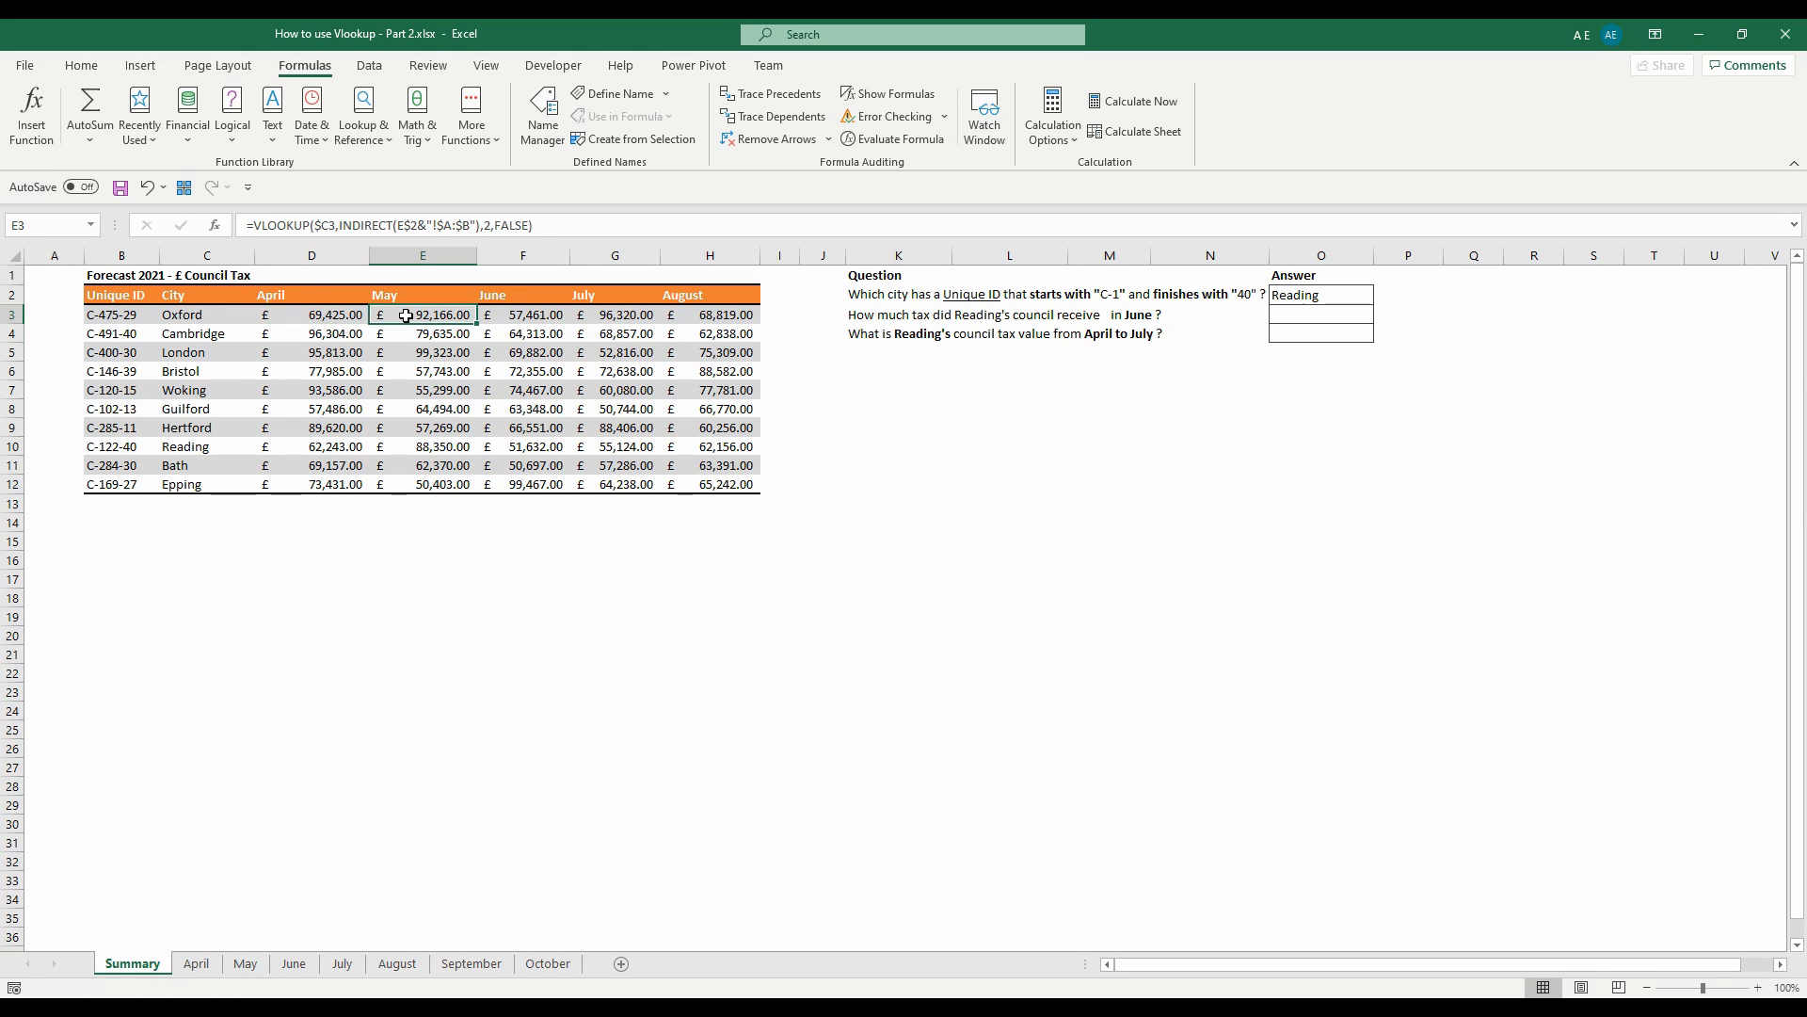
pyautogui.click(252, 963)
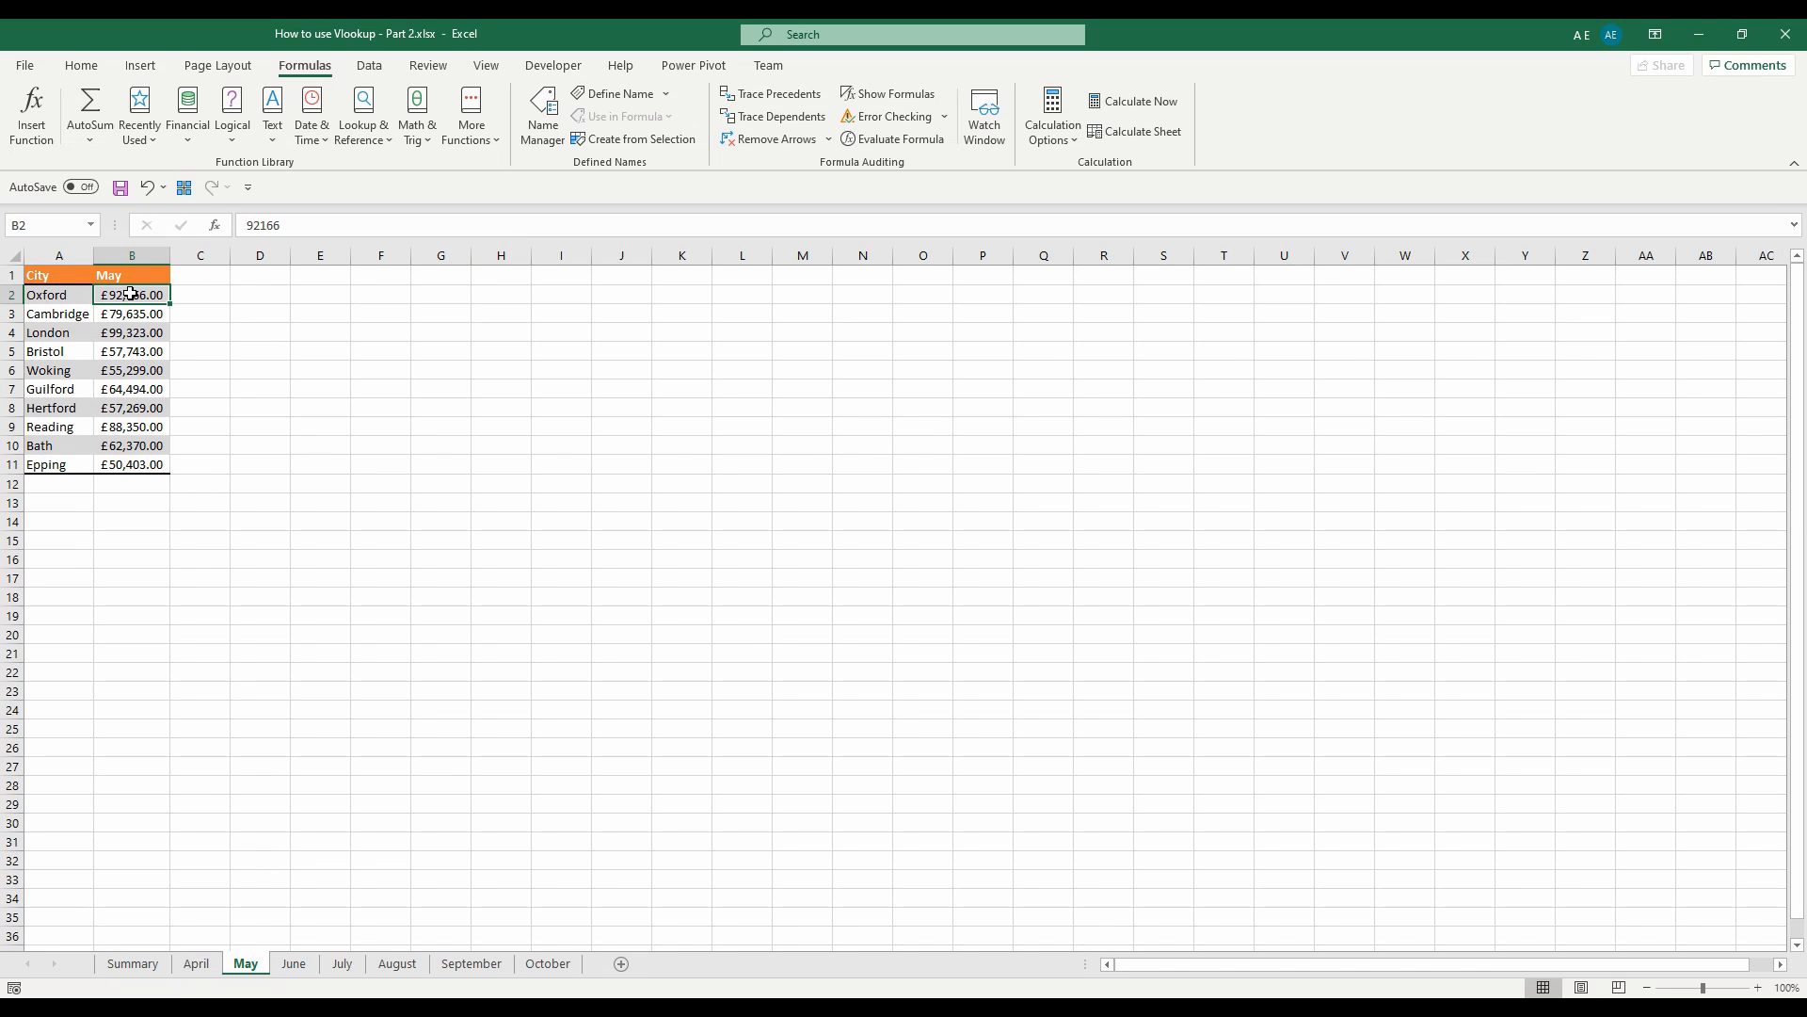
pyautogui.click(133, 962)
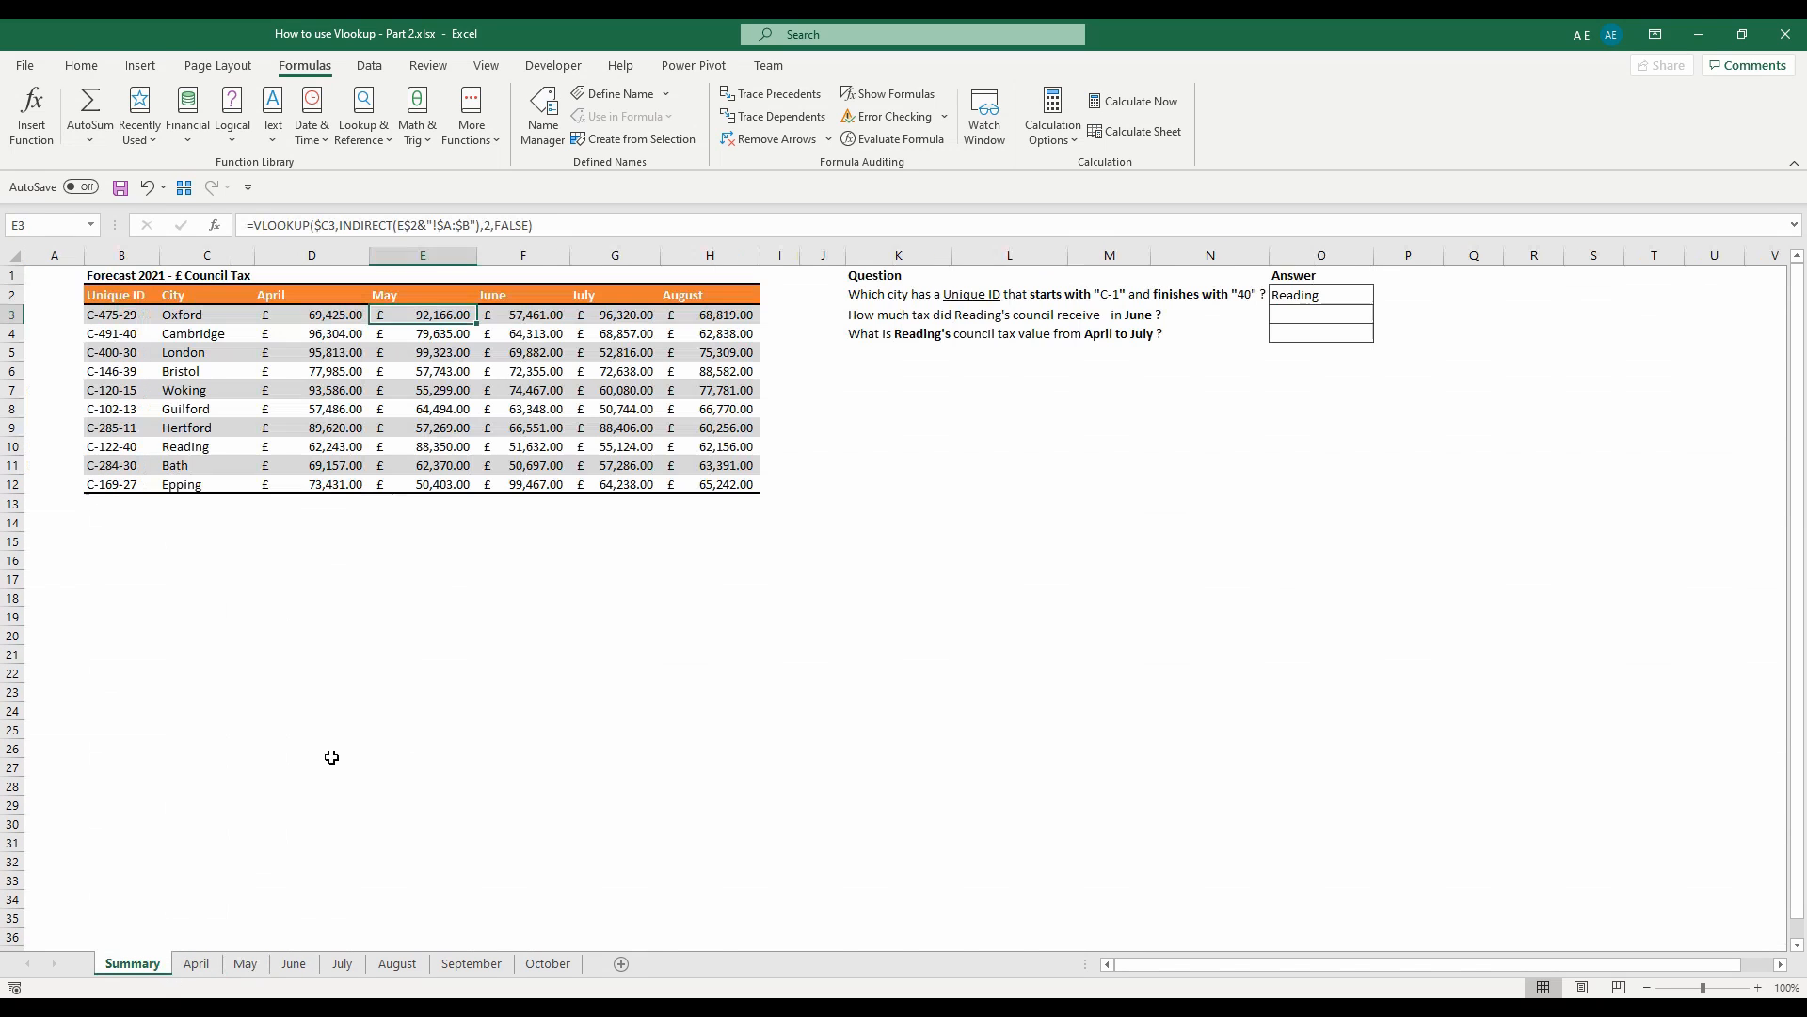
pyautogui.click(530, 318)
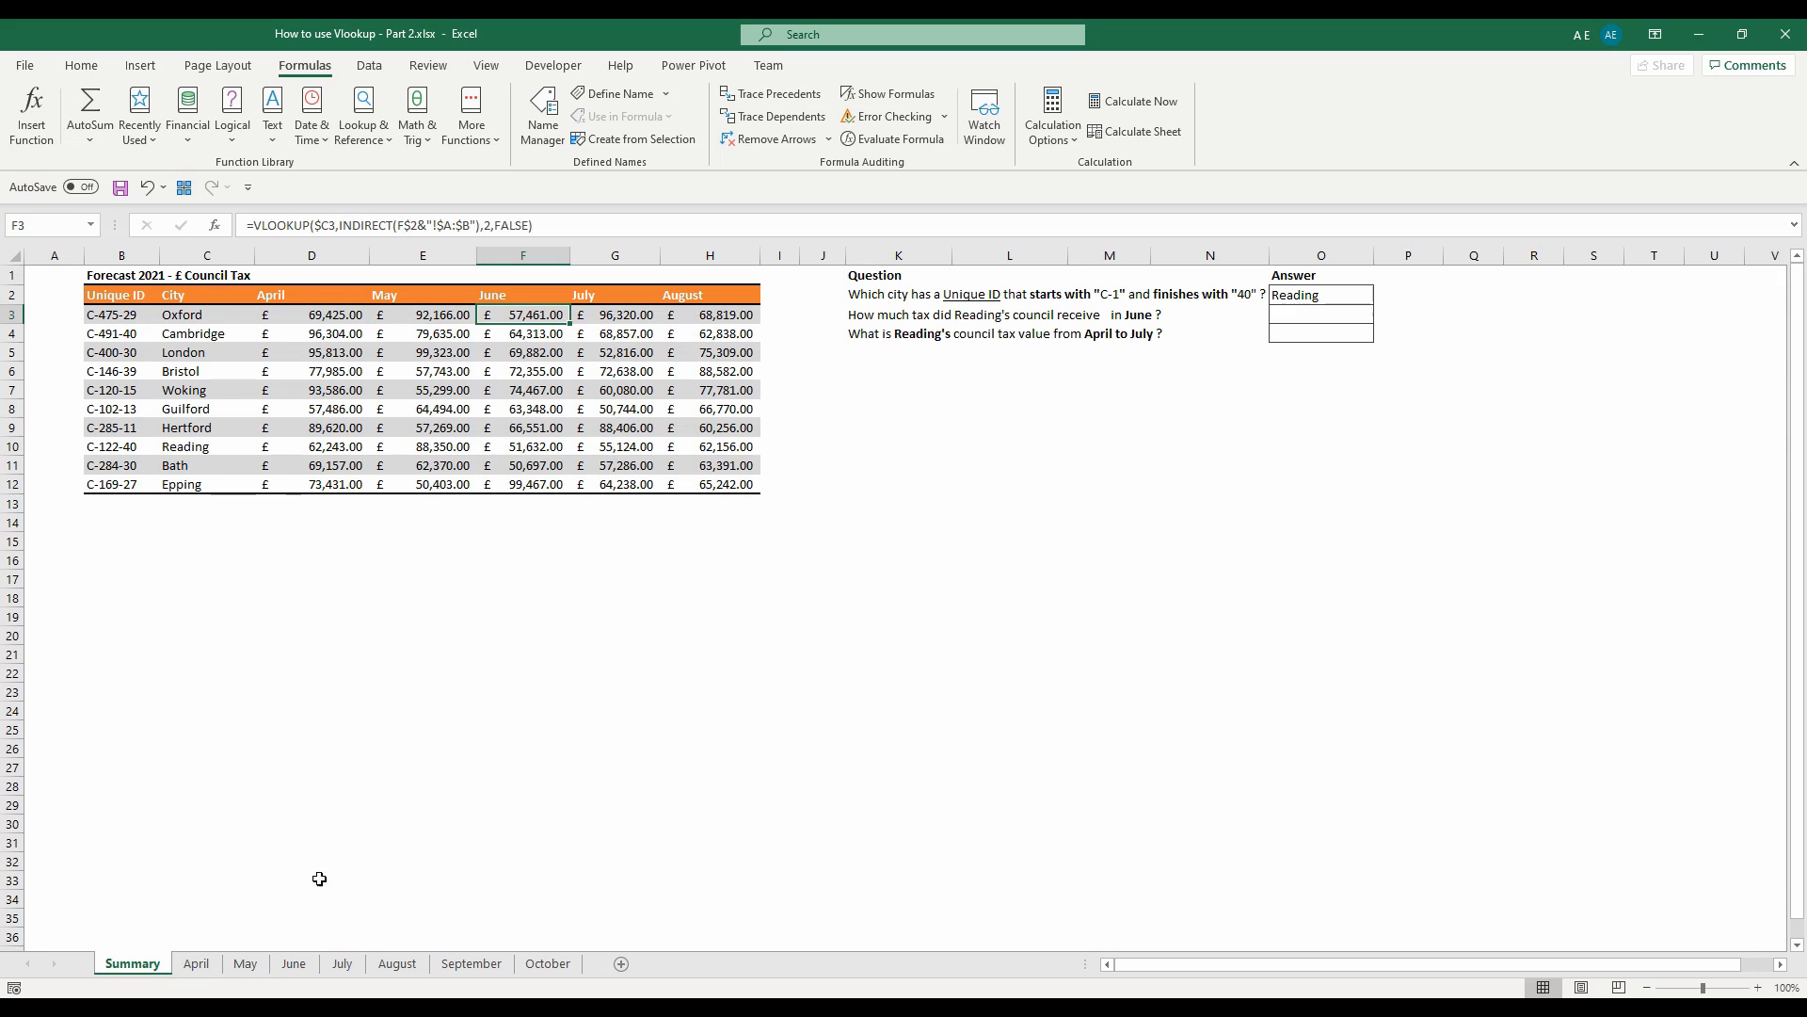
pyautogui.click(294, 963)
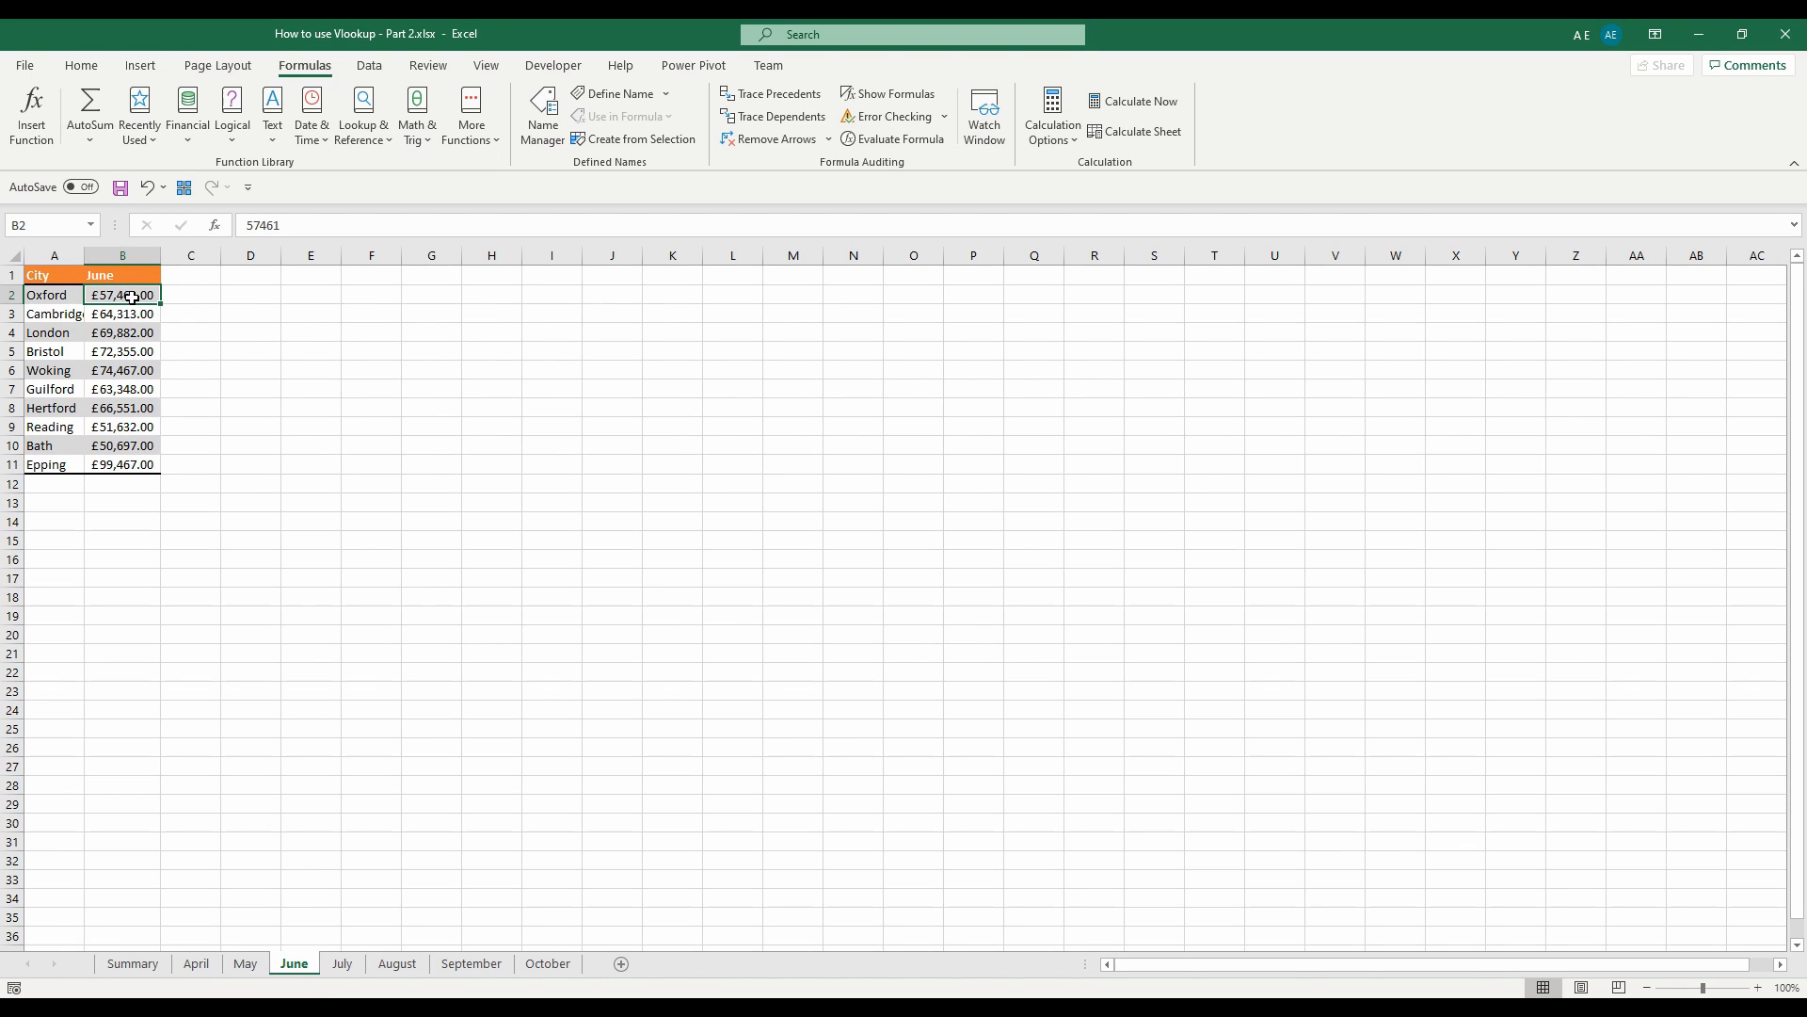
pyautogui.click(162, 963)
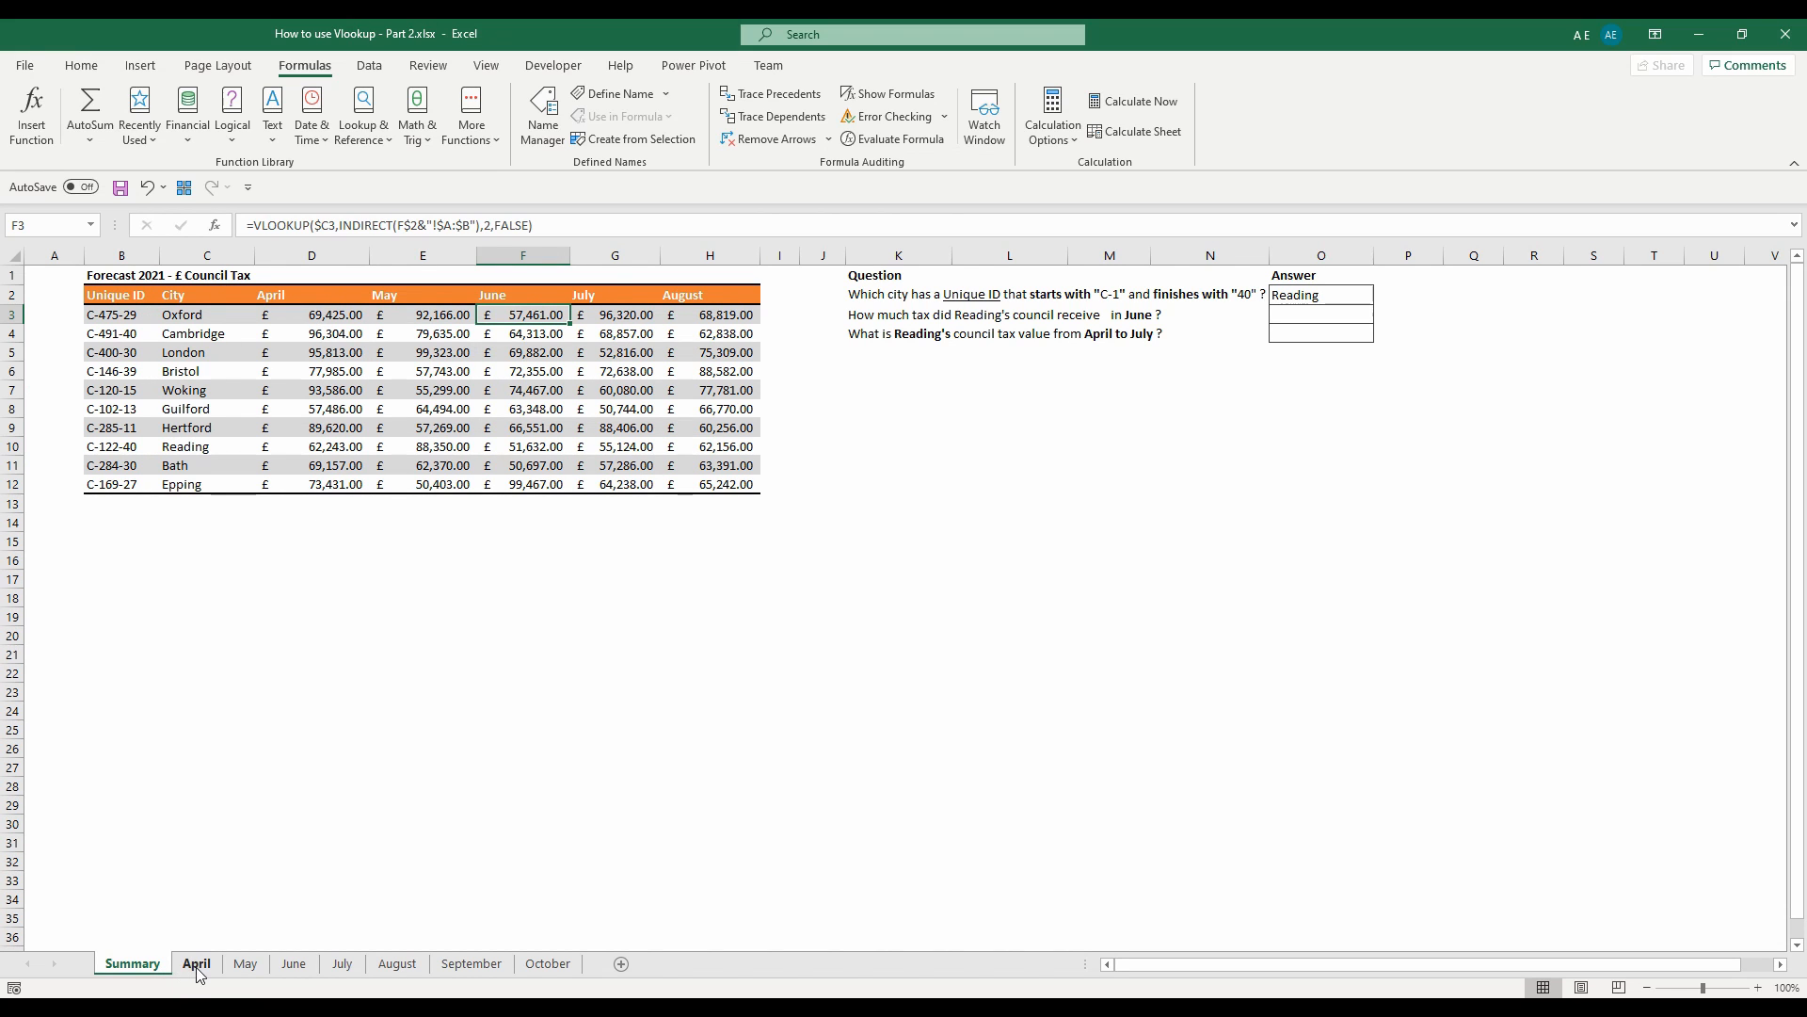
pyautogui.moveTo(278, 289); pyautogui.dragTo(730, 295)
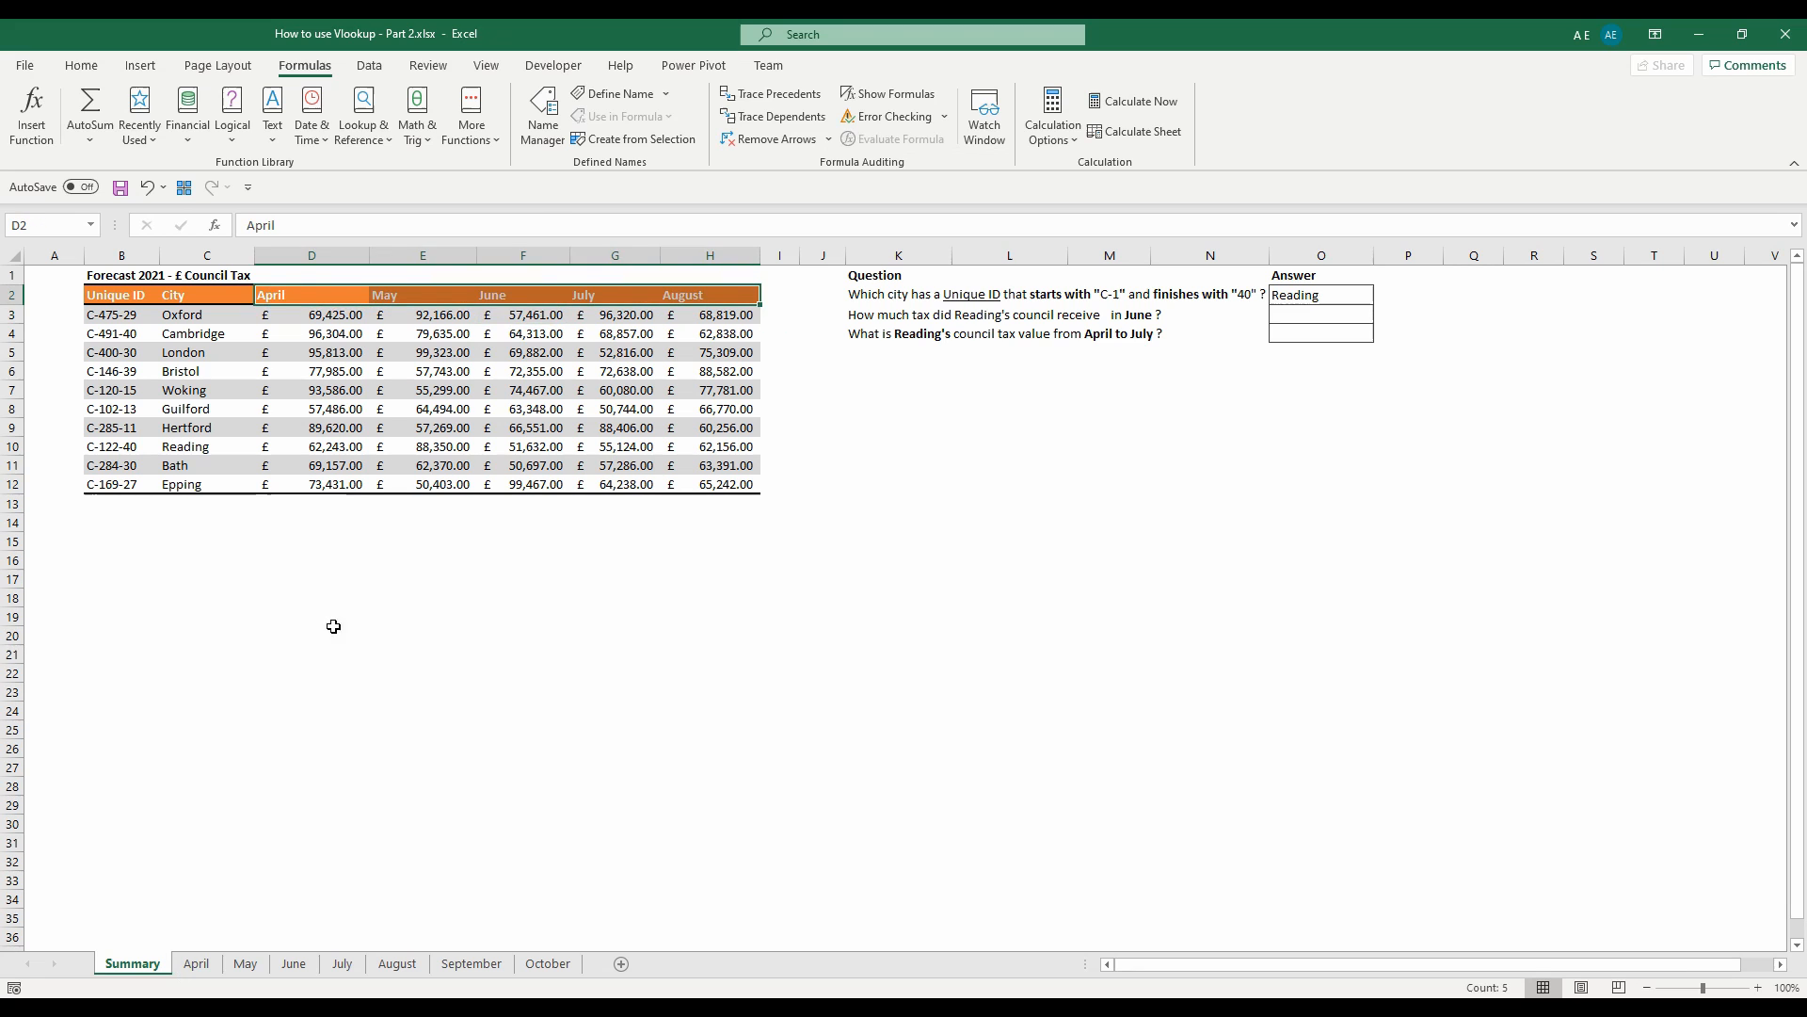
pyautogui.click(195, 963)
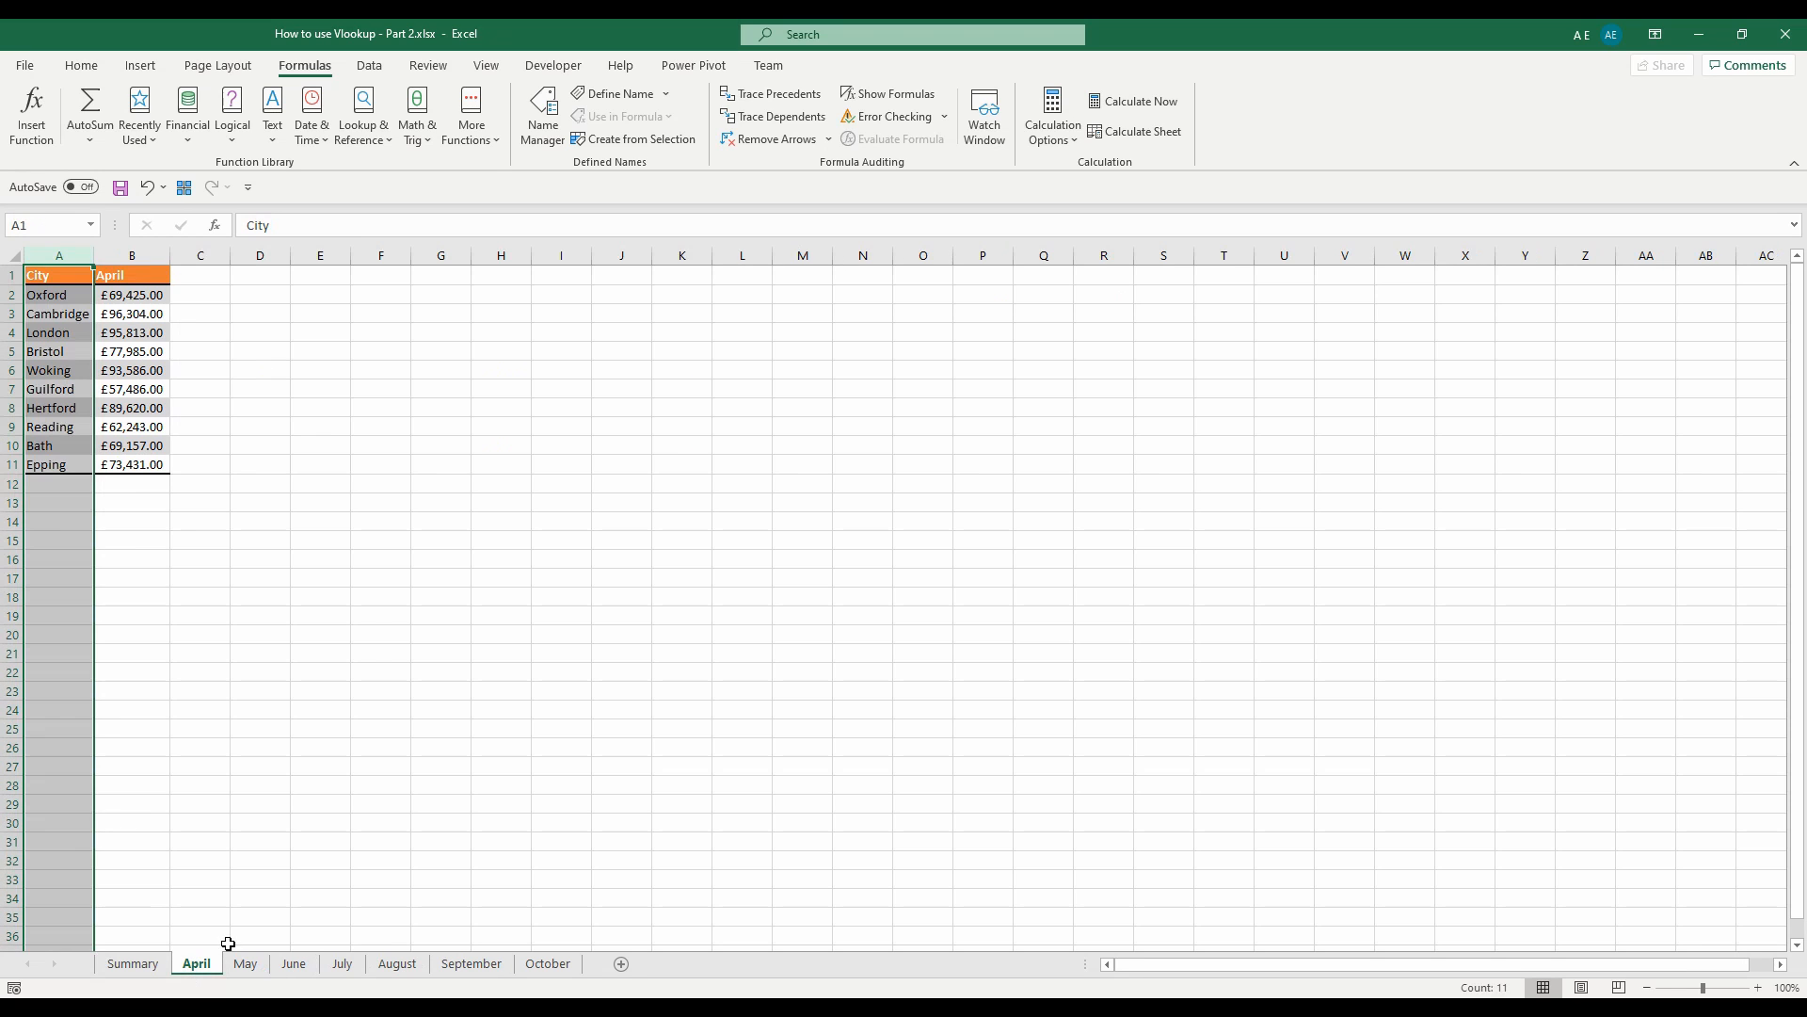
pyautogui.click(133, 963)
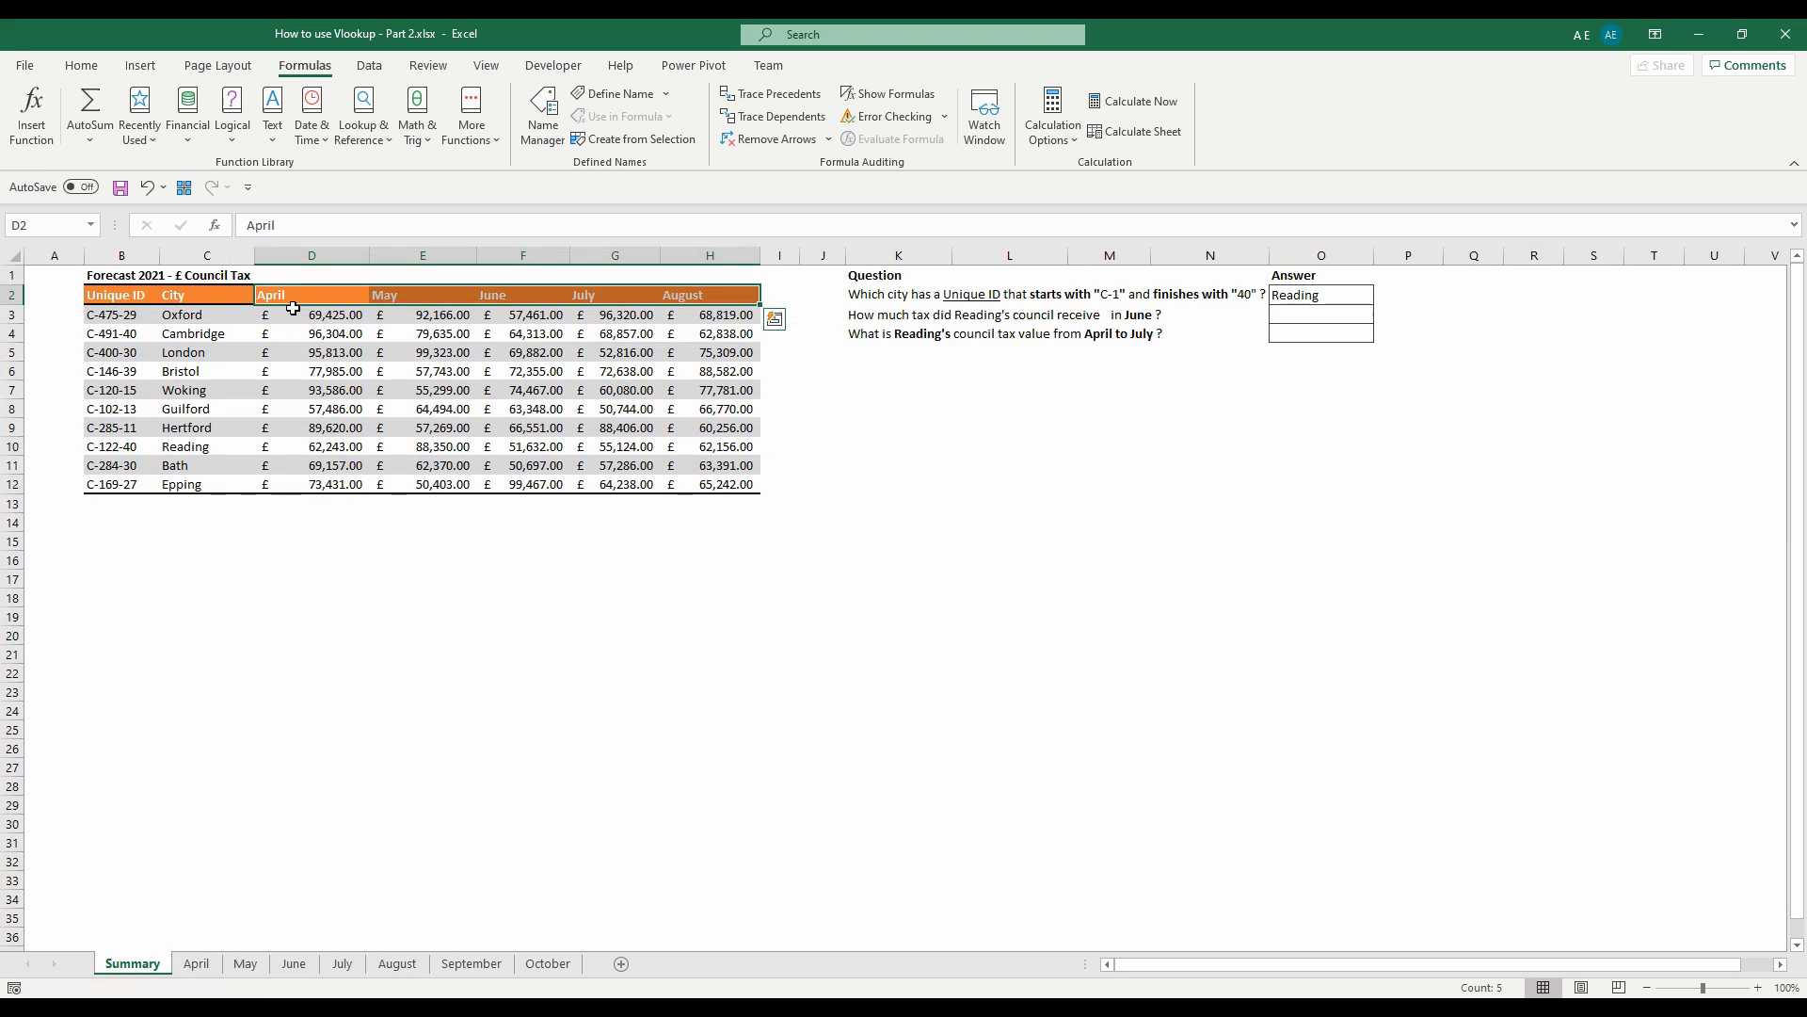
# Try changing the header in D2 to "April asd" and undo the edit
pyautogui.click(287, 294)
pyautogui.doubleClick(296, 295)
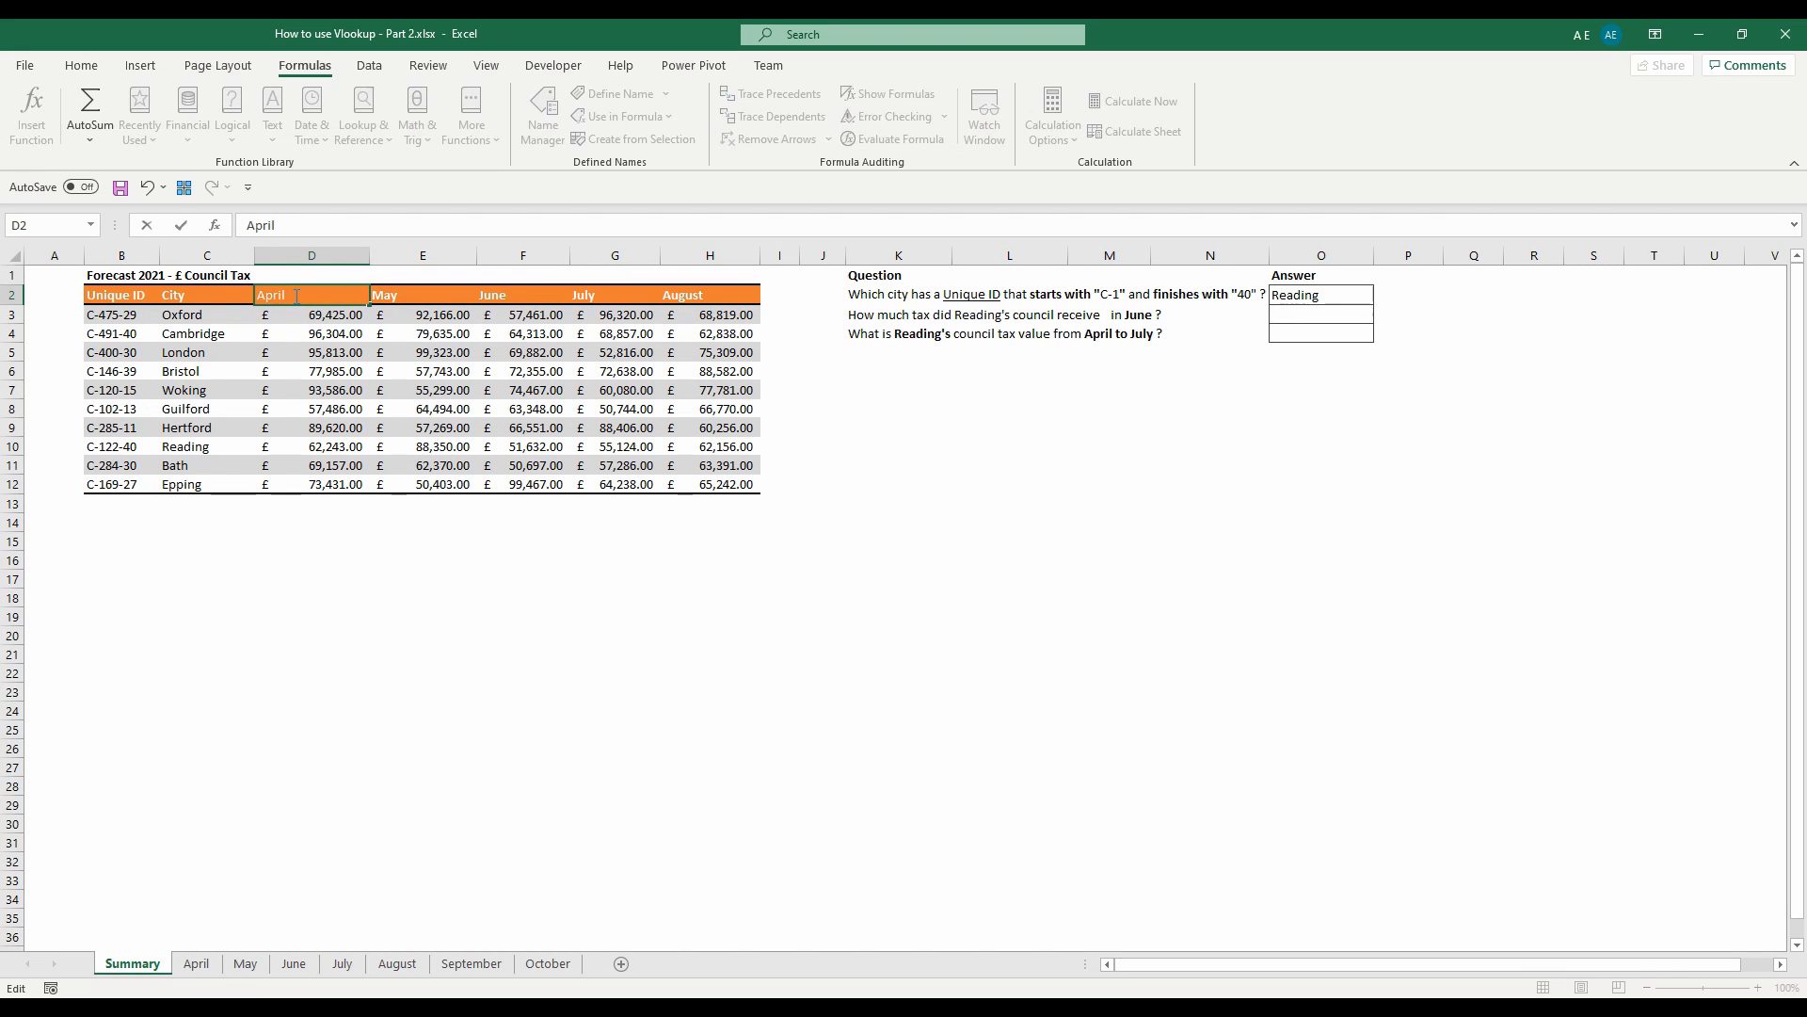
pyautogui.write('asd')
pyautogui.press('Return')
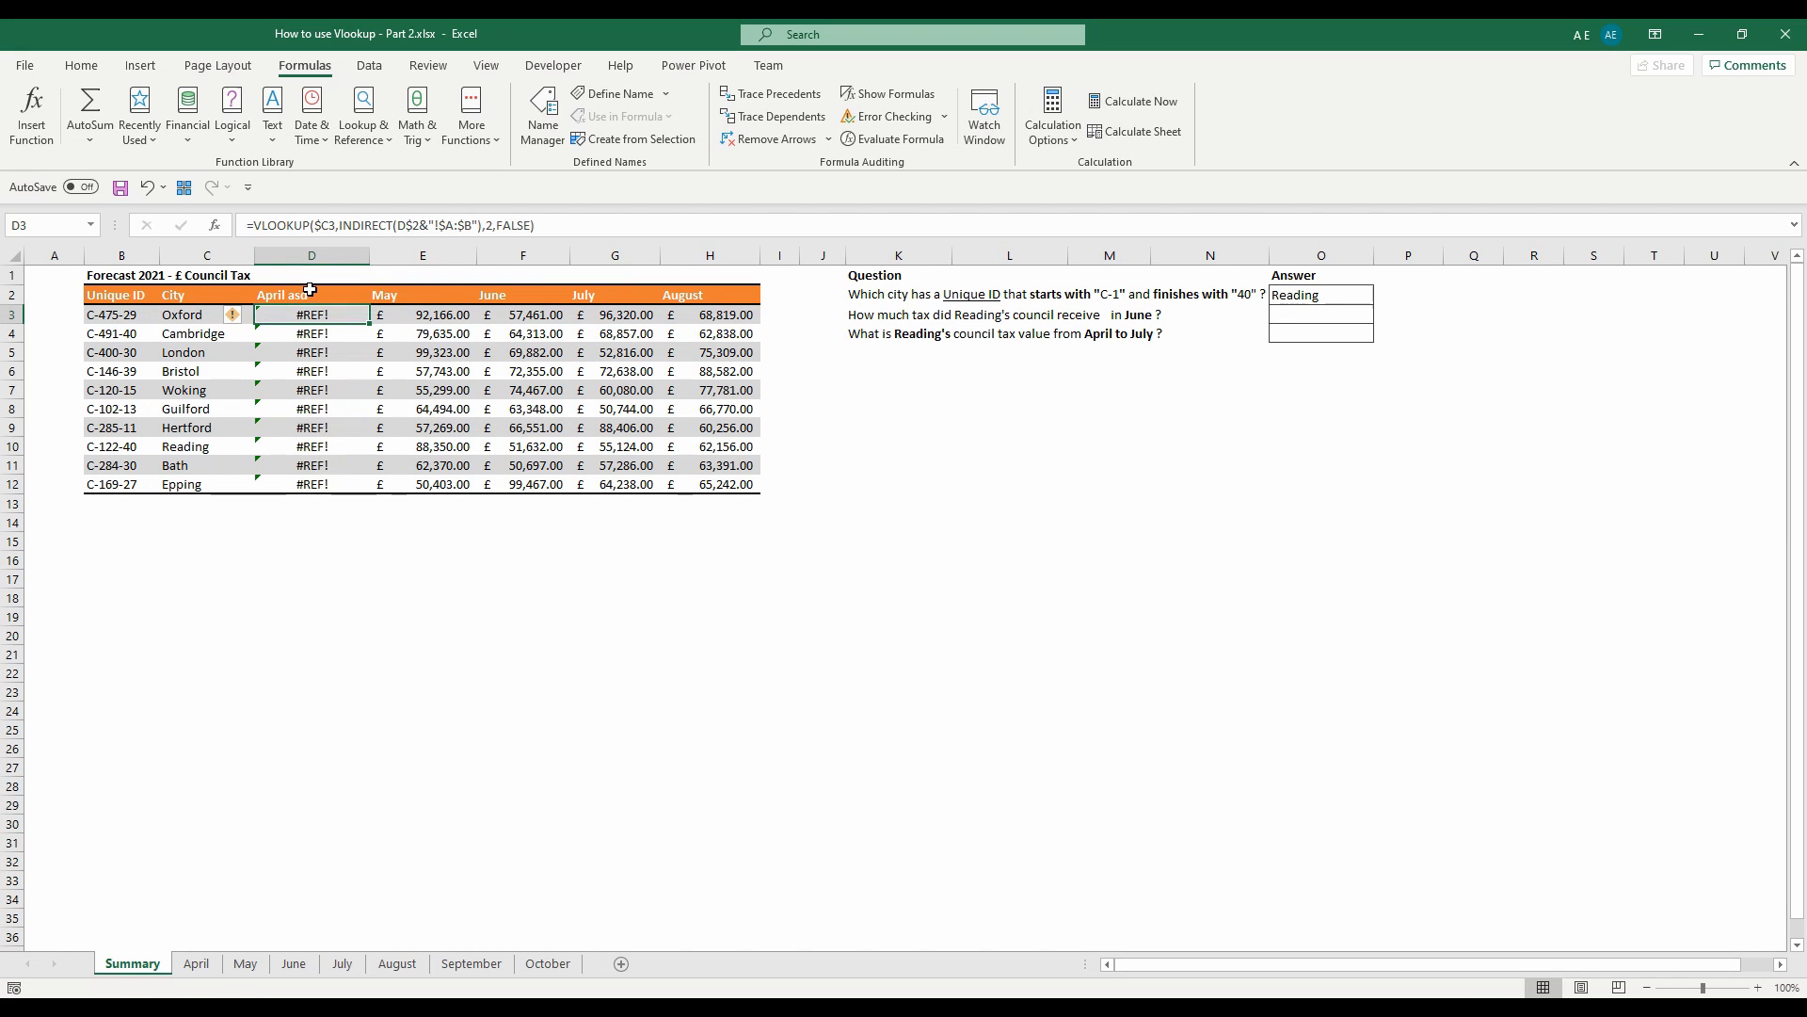
pyautogui.hotkey('ctrl', 'z')
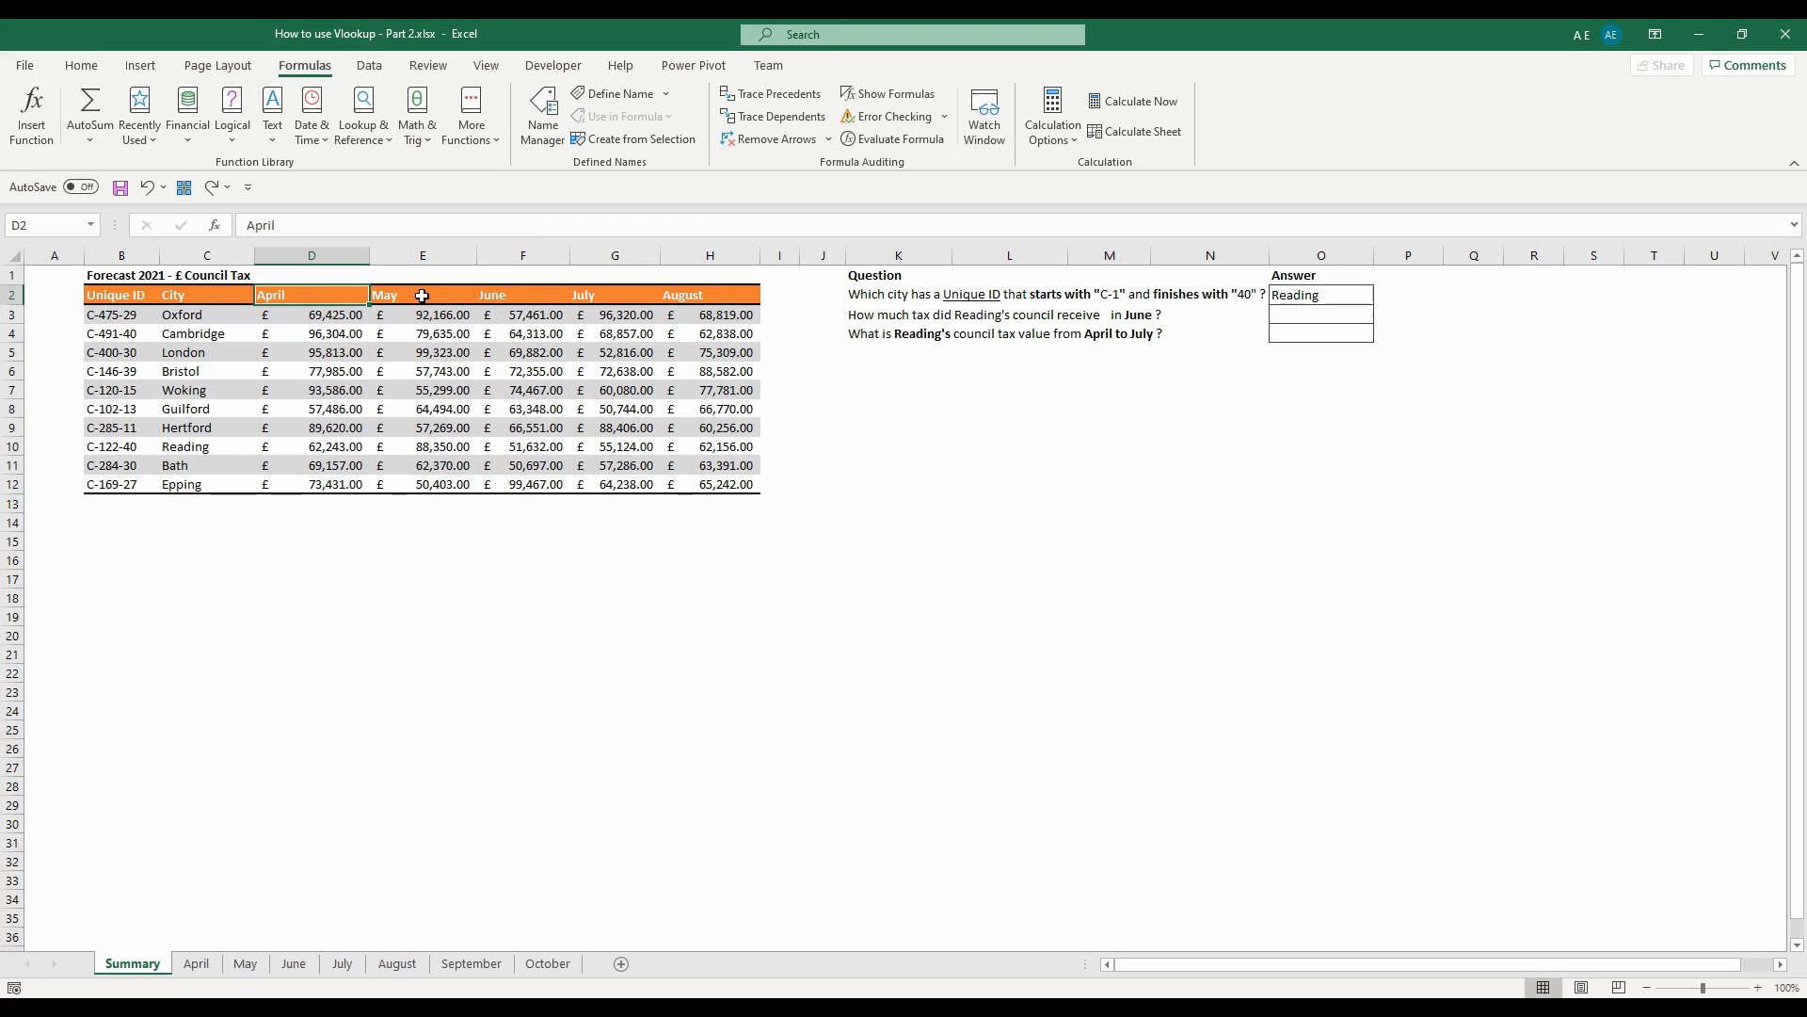
# Start a VLOOKUP in O3 with lookup value "Reading" and absolute table array $C$2:$H$12
pyautogui.click(1343, 319)
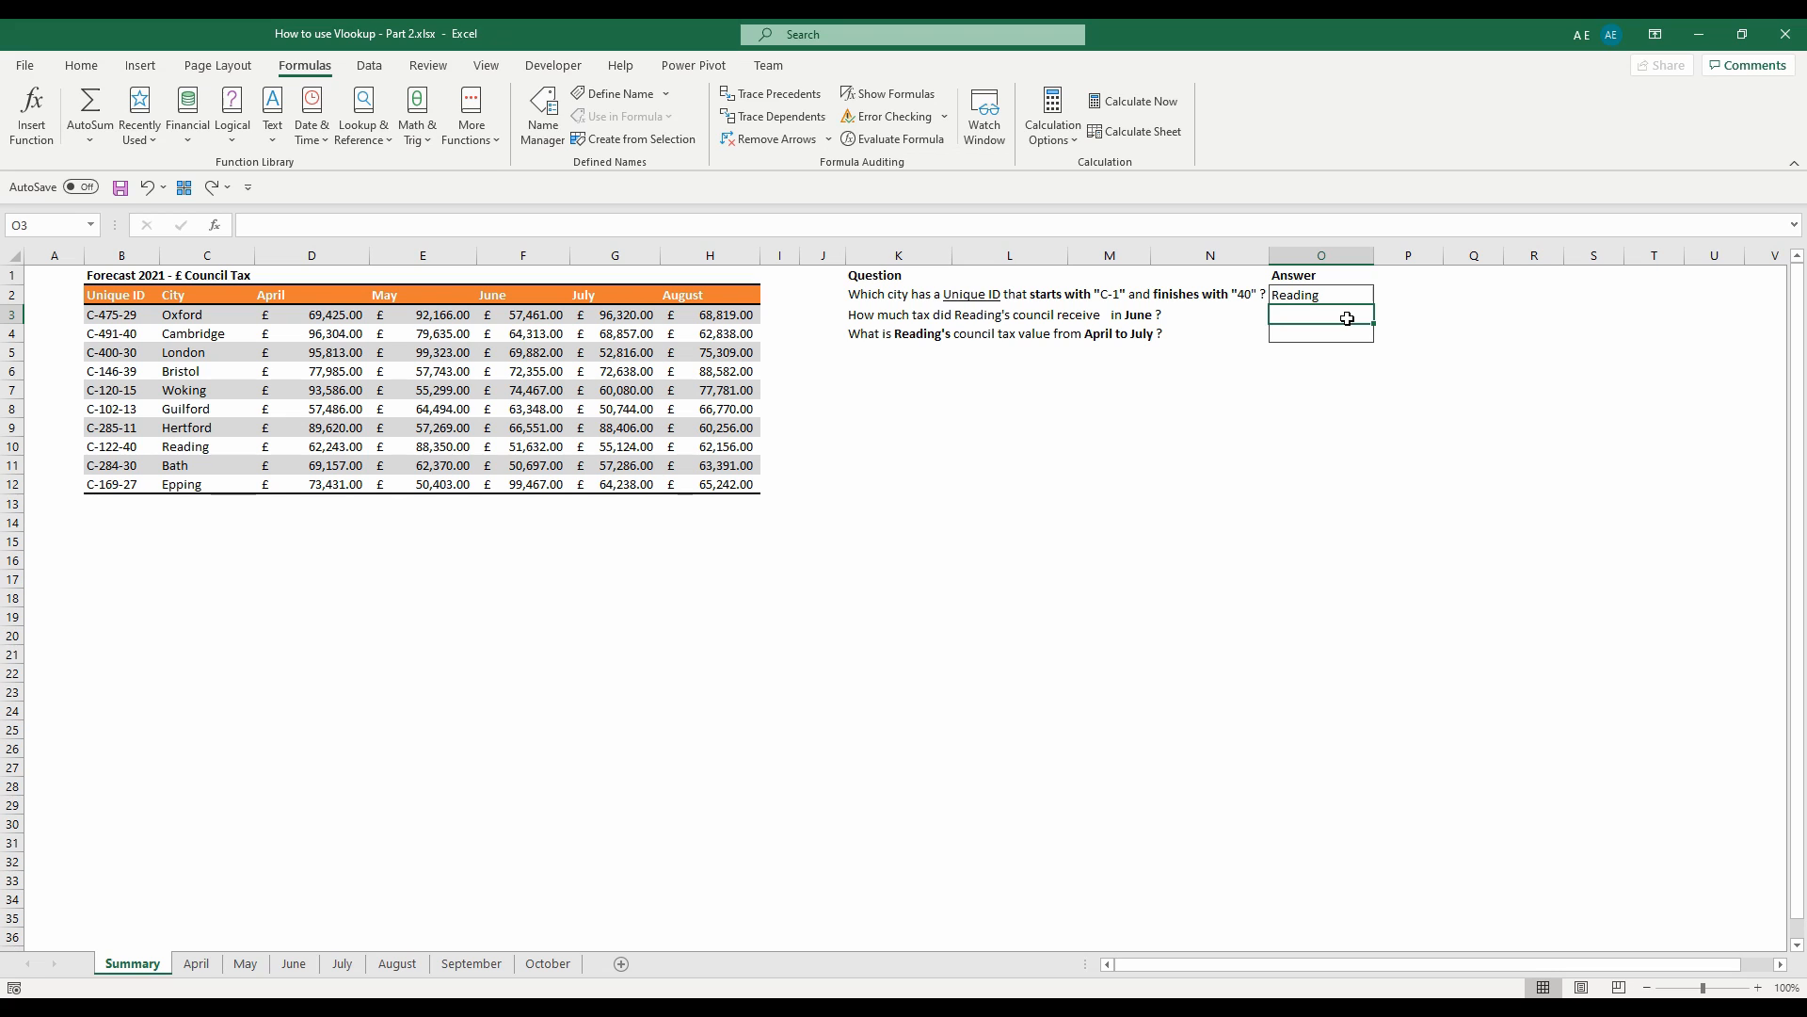
pyautogui.write('=vl')
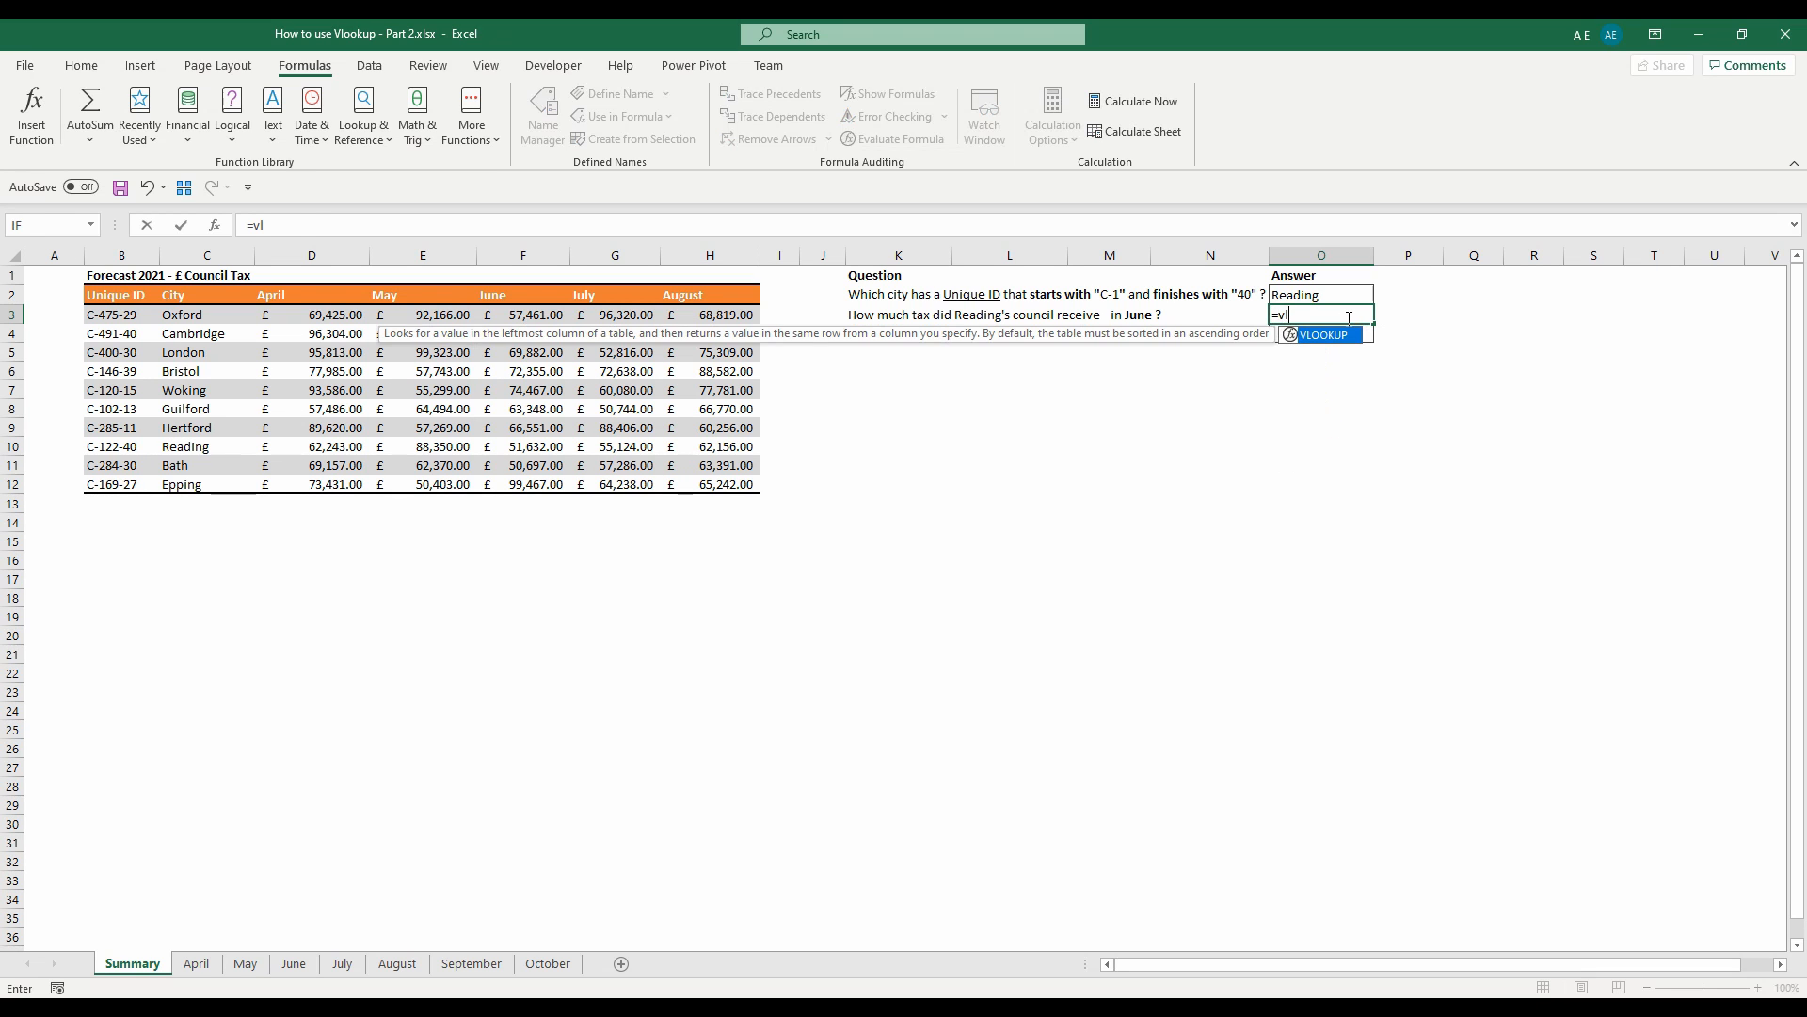
pyautogui.press('Tab')
pyautogui.write('"Reading",')
pyautogui.moveTo(179, 295); pyautogui.dragTo(711, 486)
pyautogui.press('F4')
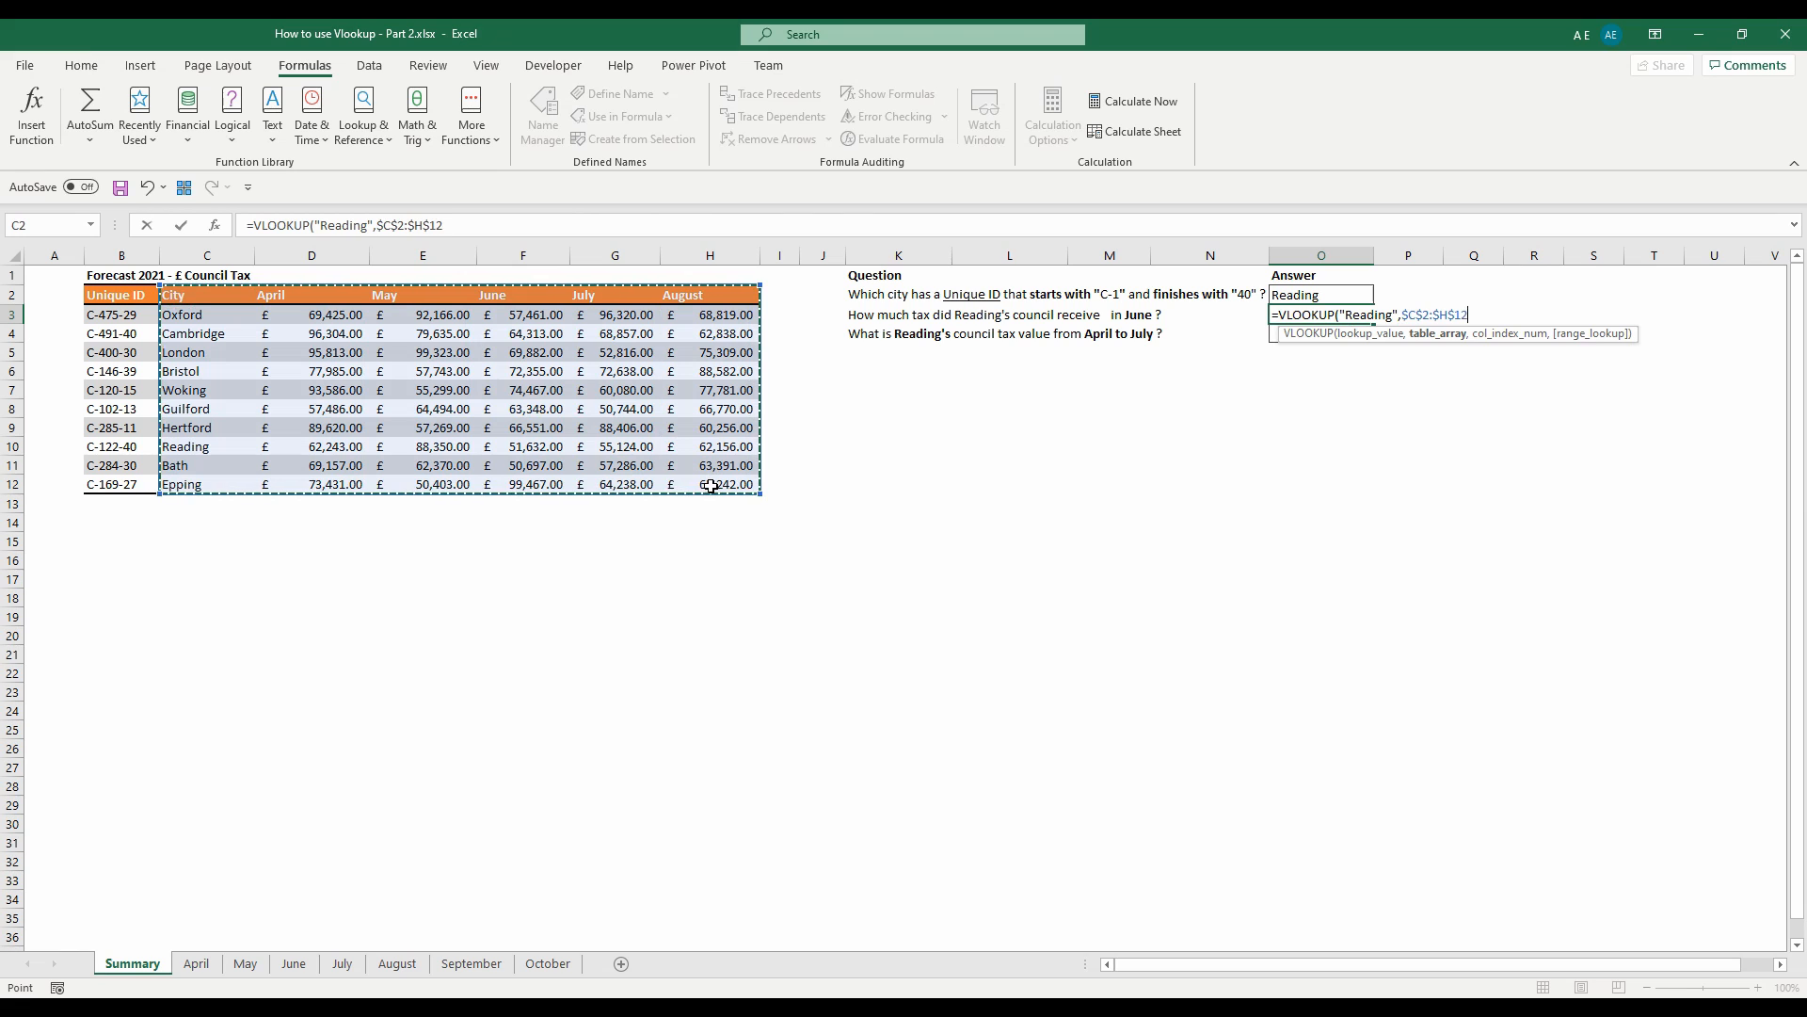
pyautogui.write(',')
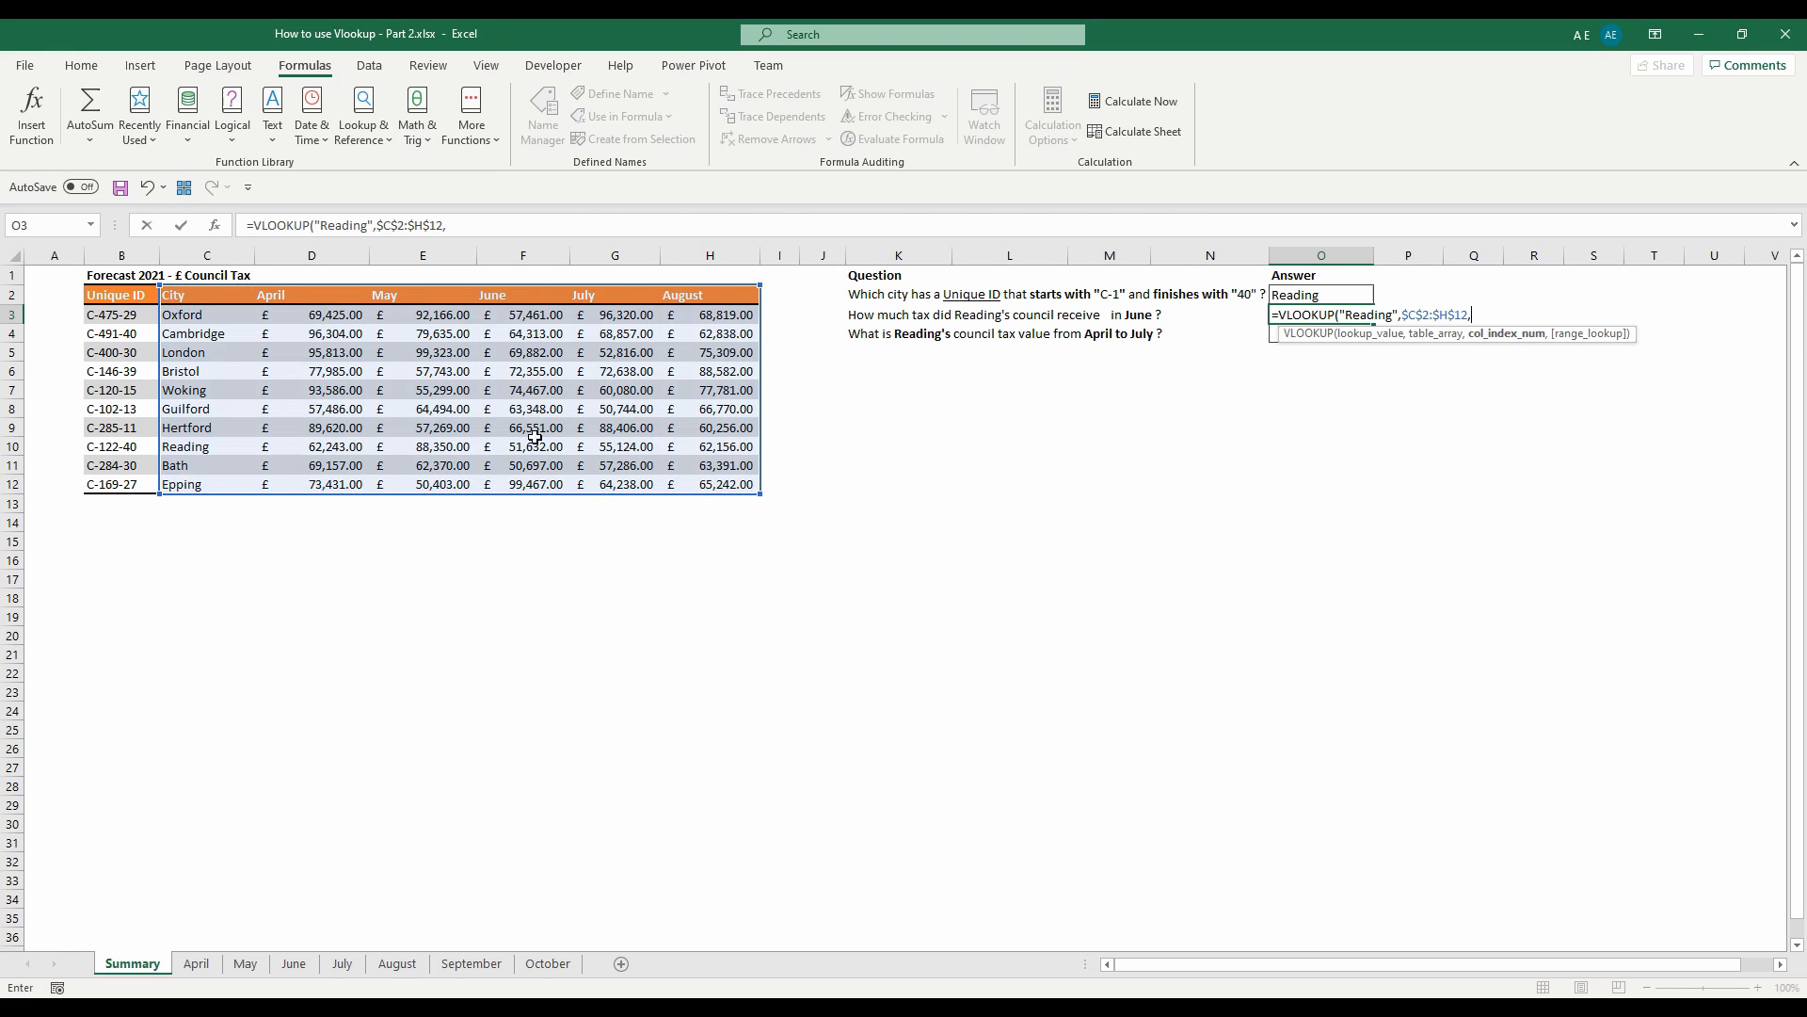
# Finish O3's VLOOKUP with column index 4 and an exact match (FALSE)
pyautogui.write('4,')
pyautogui.press('Down')
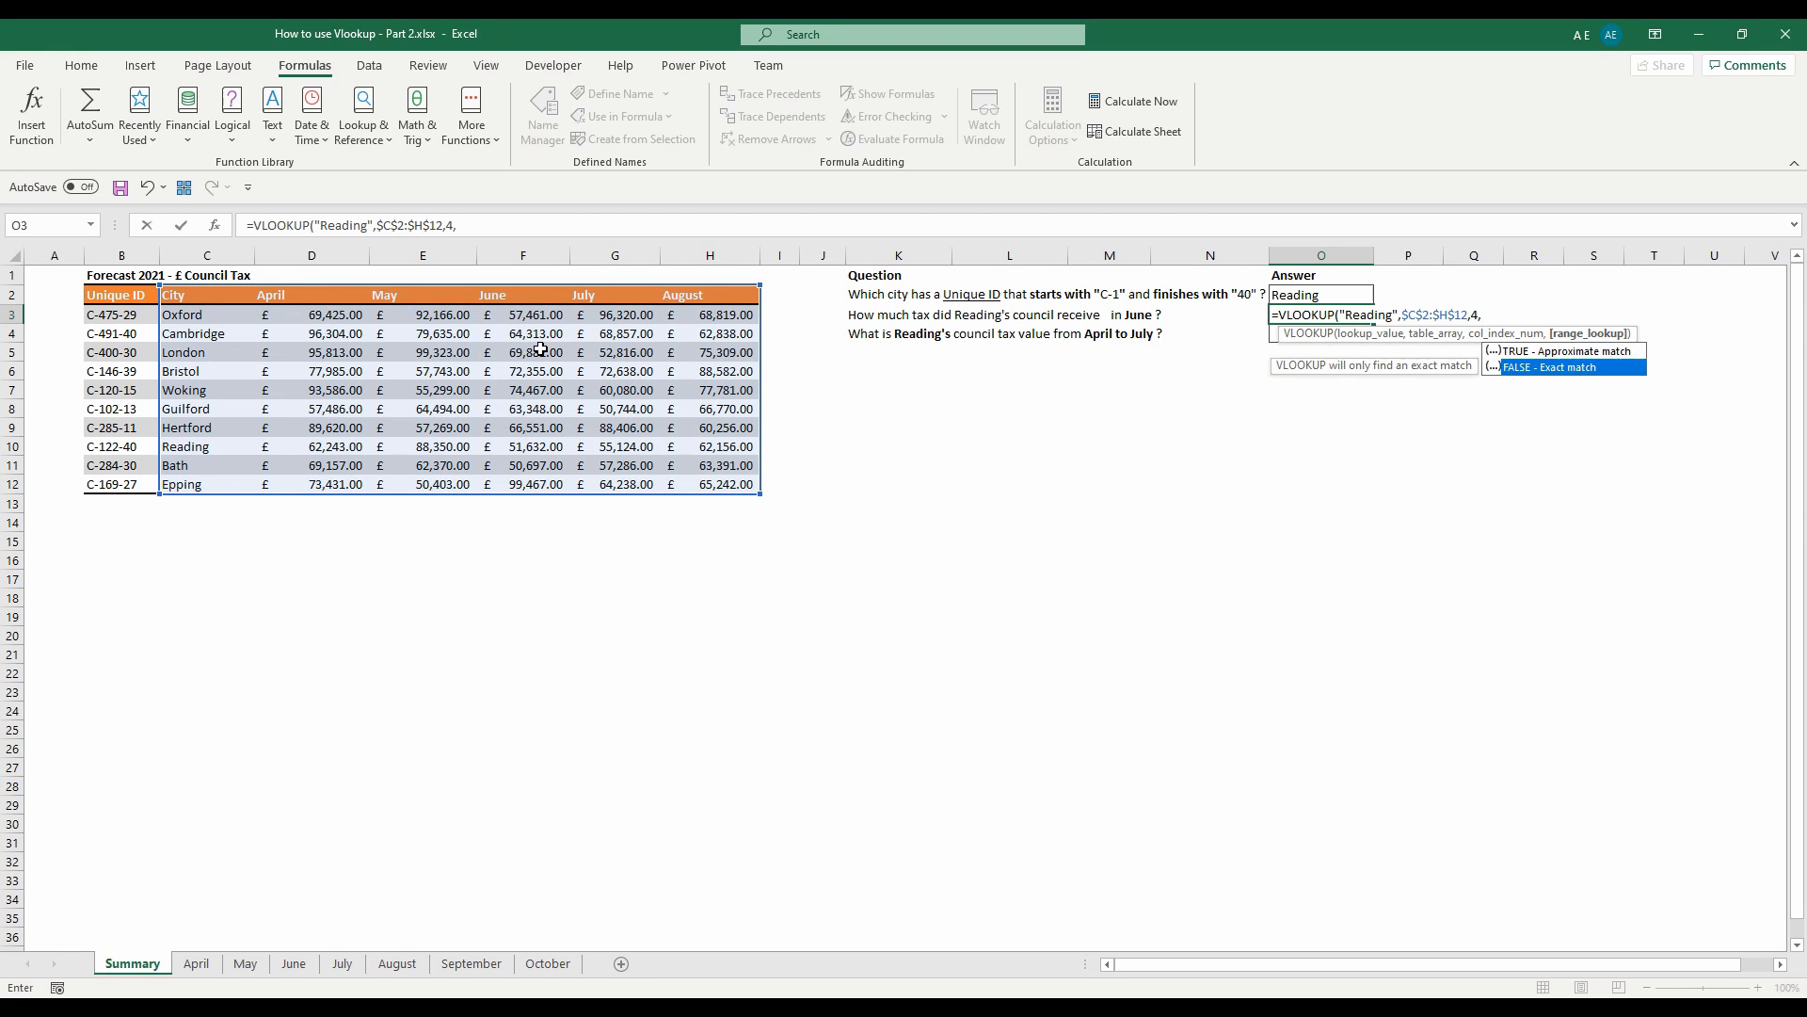
pyautogui.press('Tab')
pyautogui.press('Return')
pyautogui.press('Up')
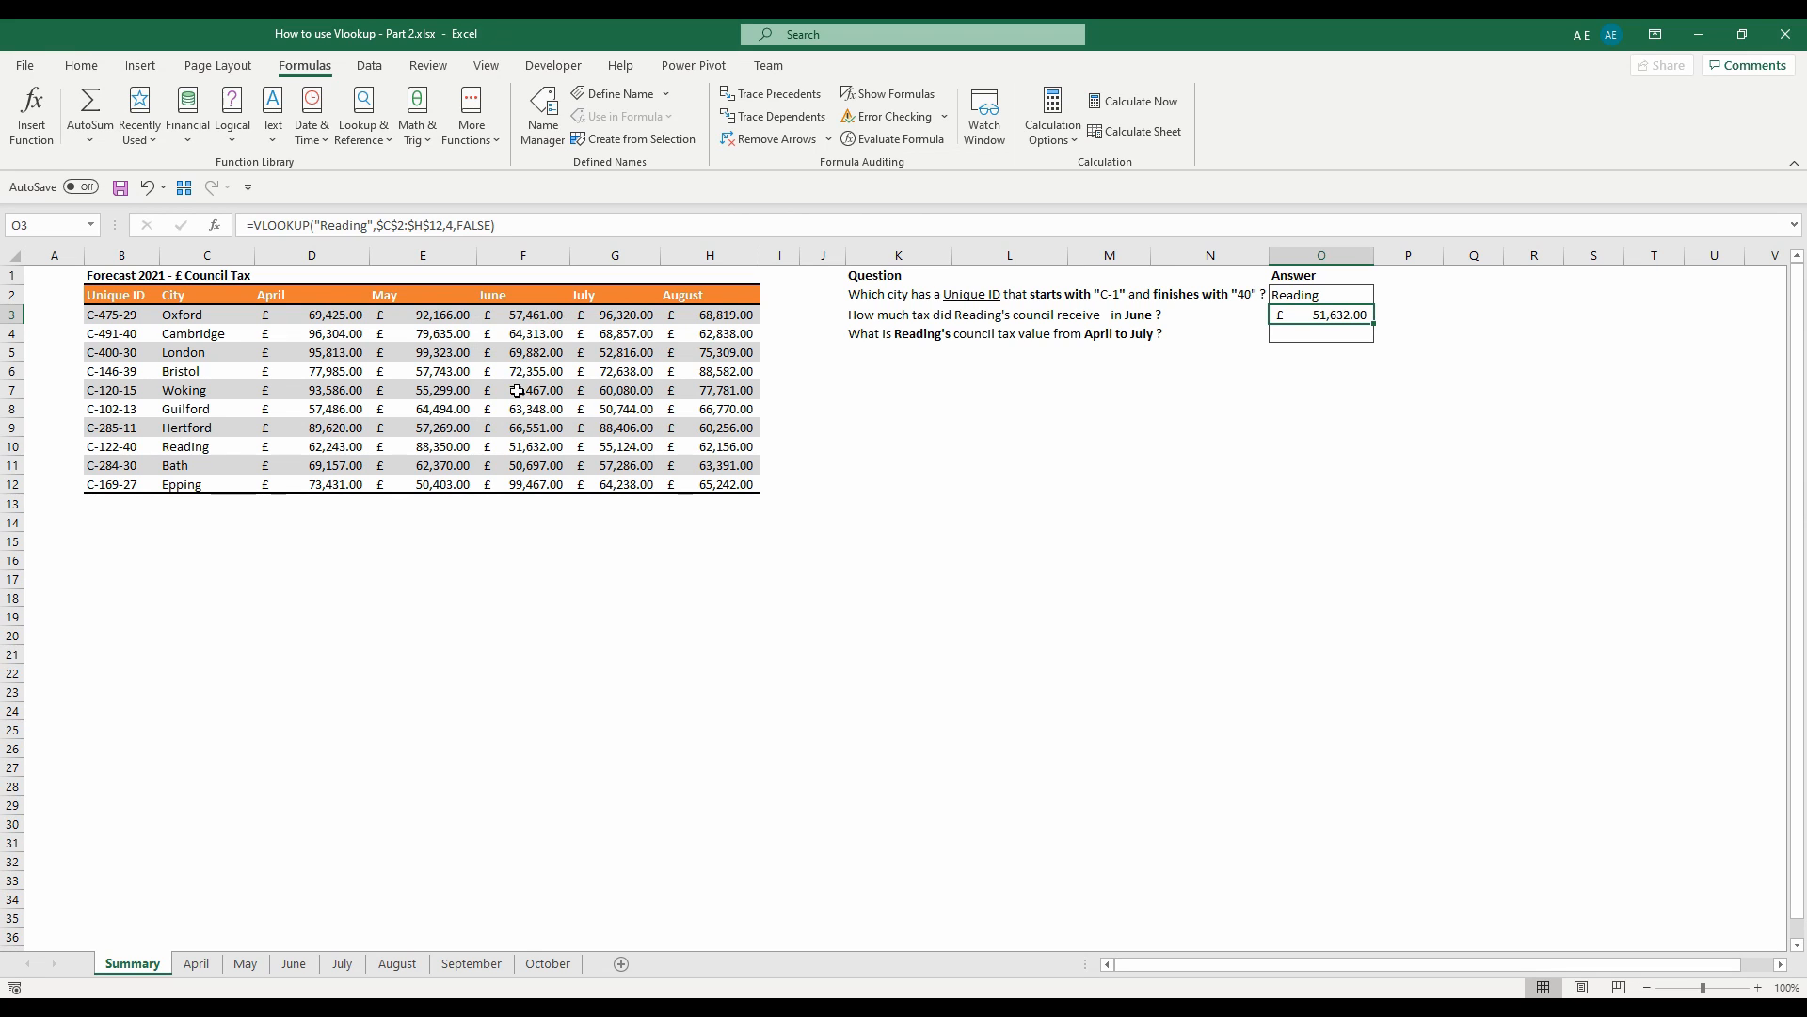
# Check Reading's June value in the table and the sum of its April to July cells D10:G10
pyautogui.moveTo(202, 446); pyautogui.dragTo(537, 449)
pyautogui.click(561, 451)
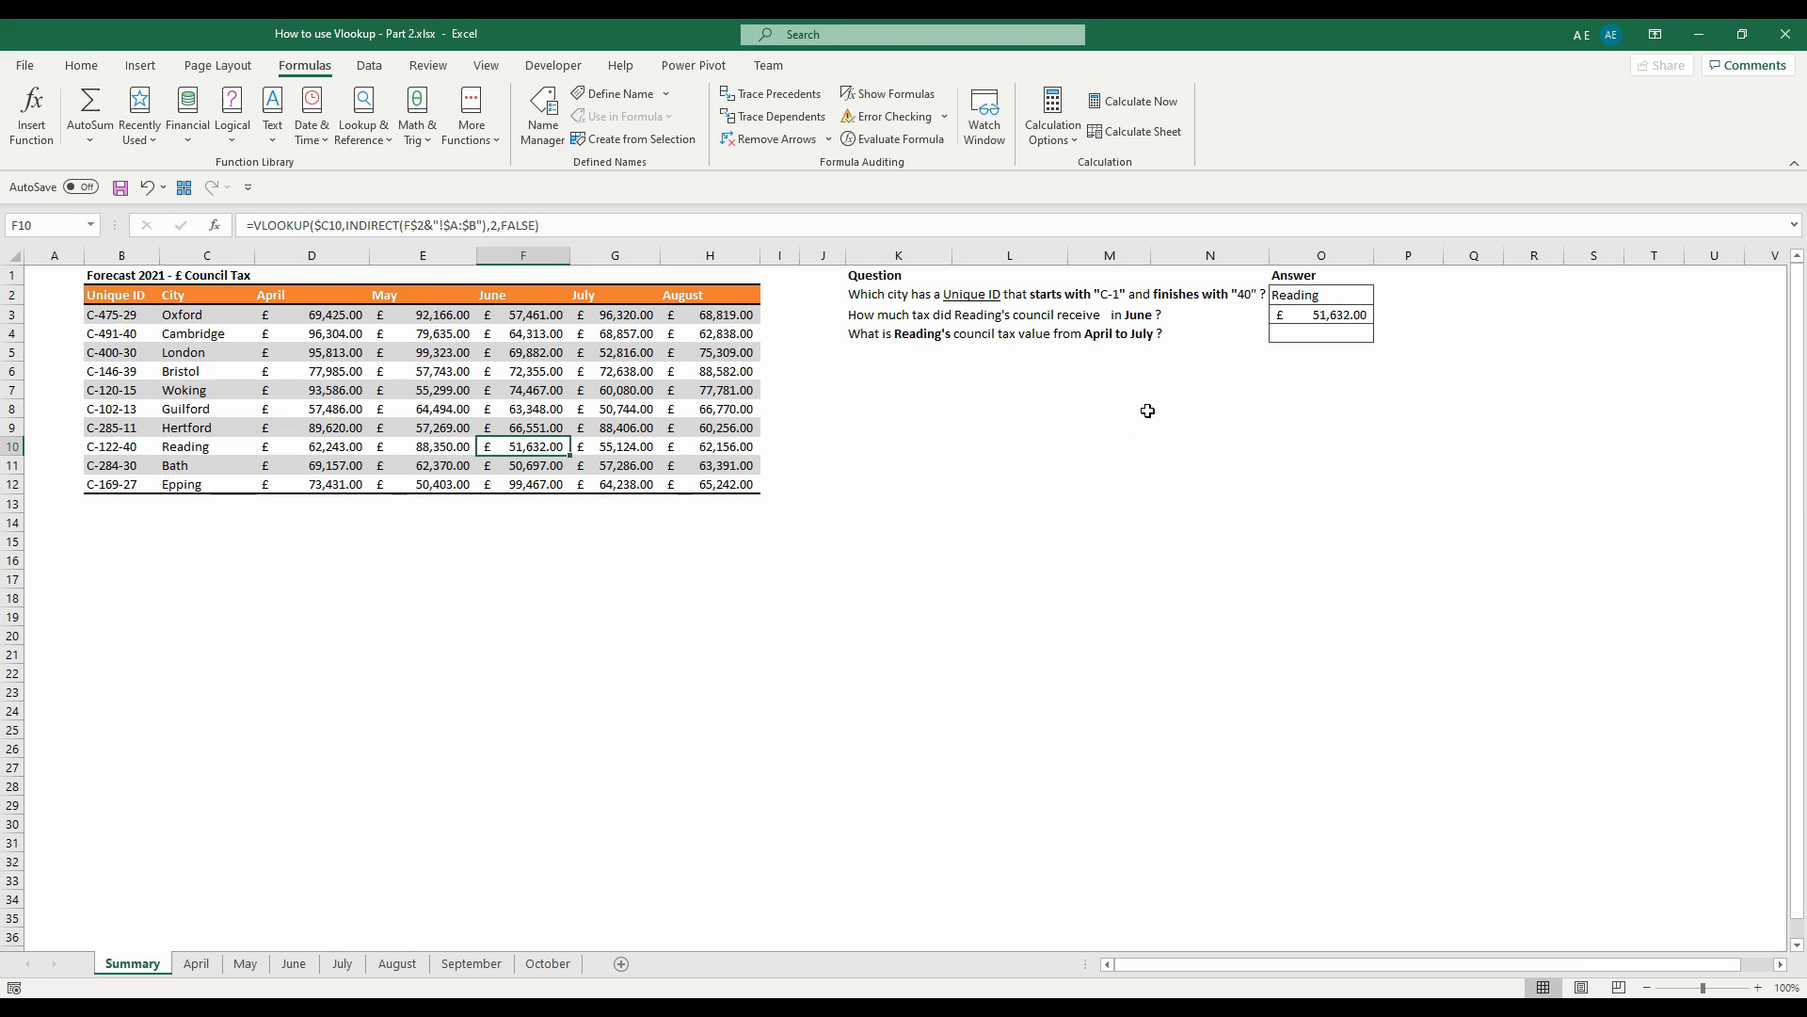
pyautogui.click(1332, 333)
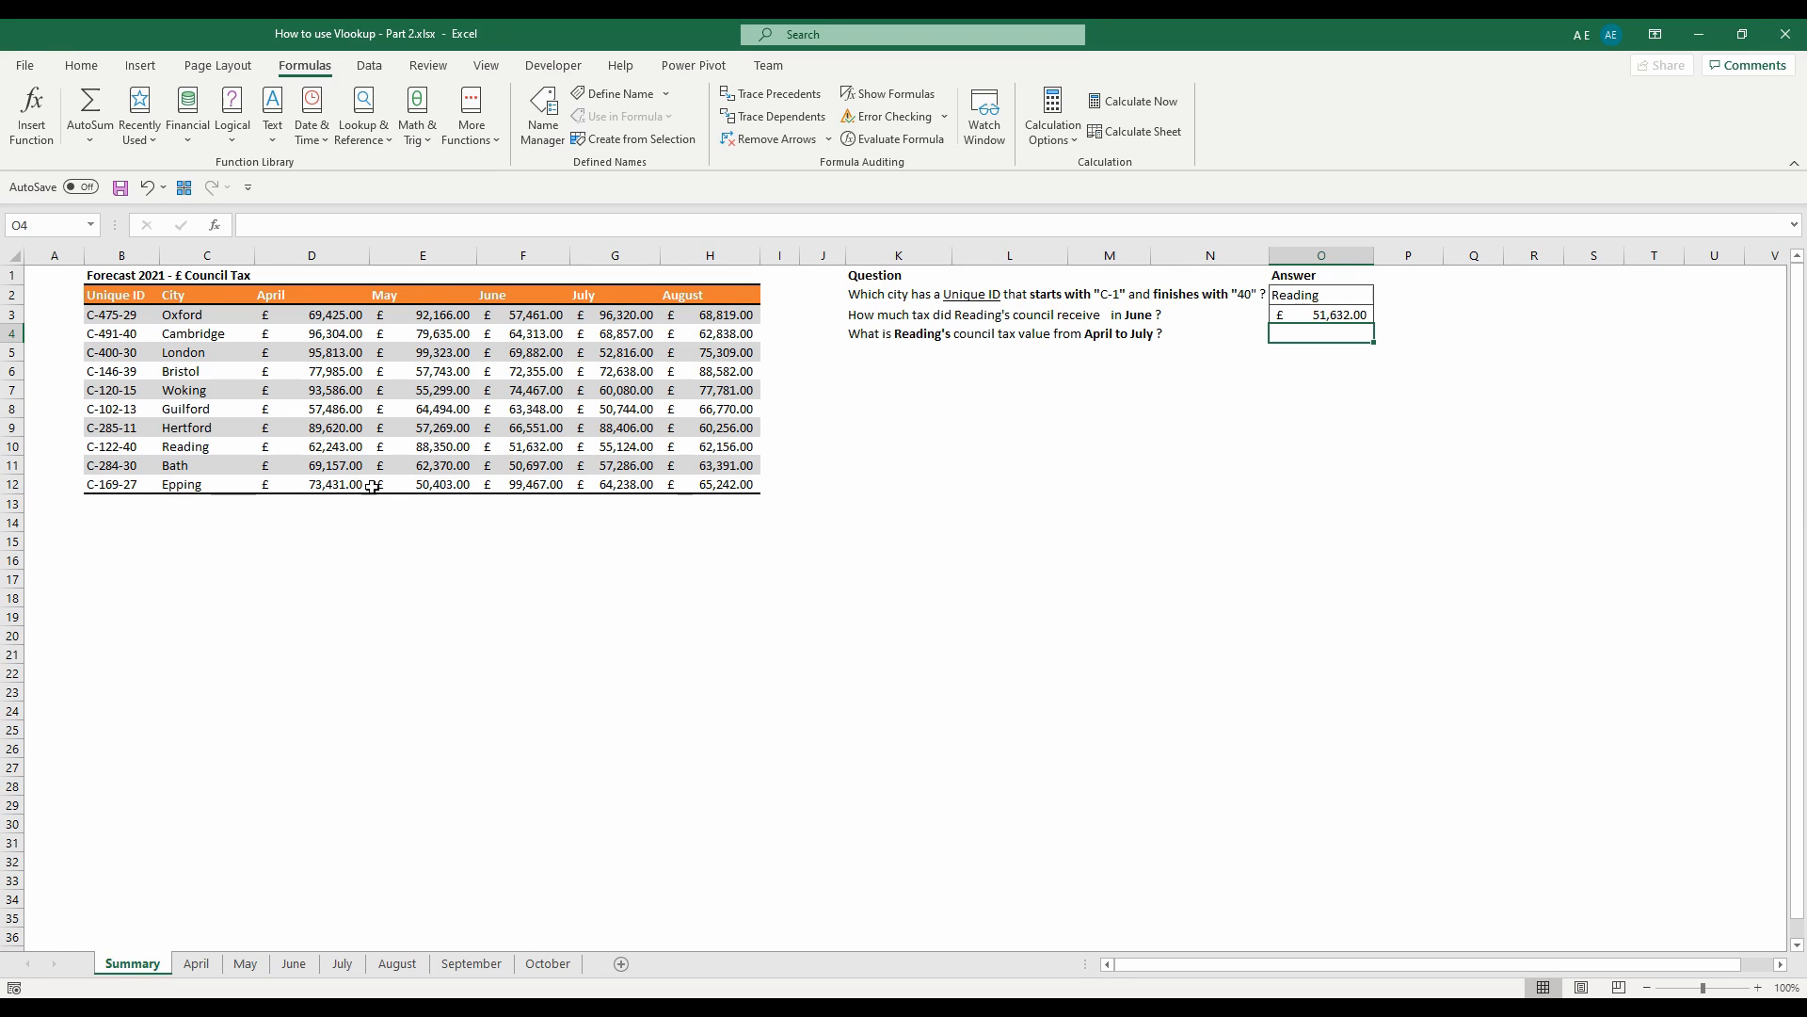
pyautogui.click(307, 454)
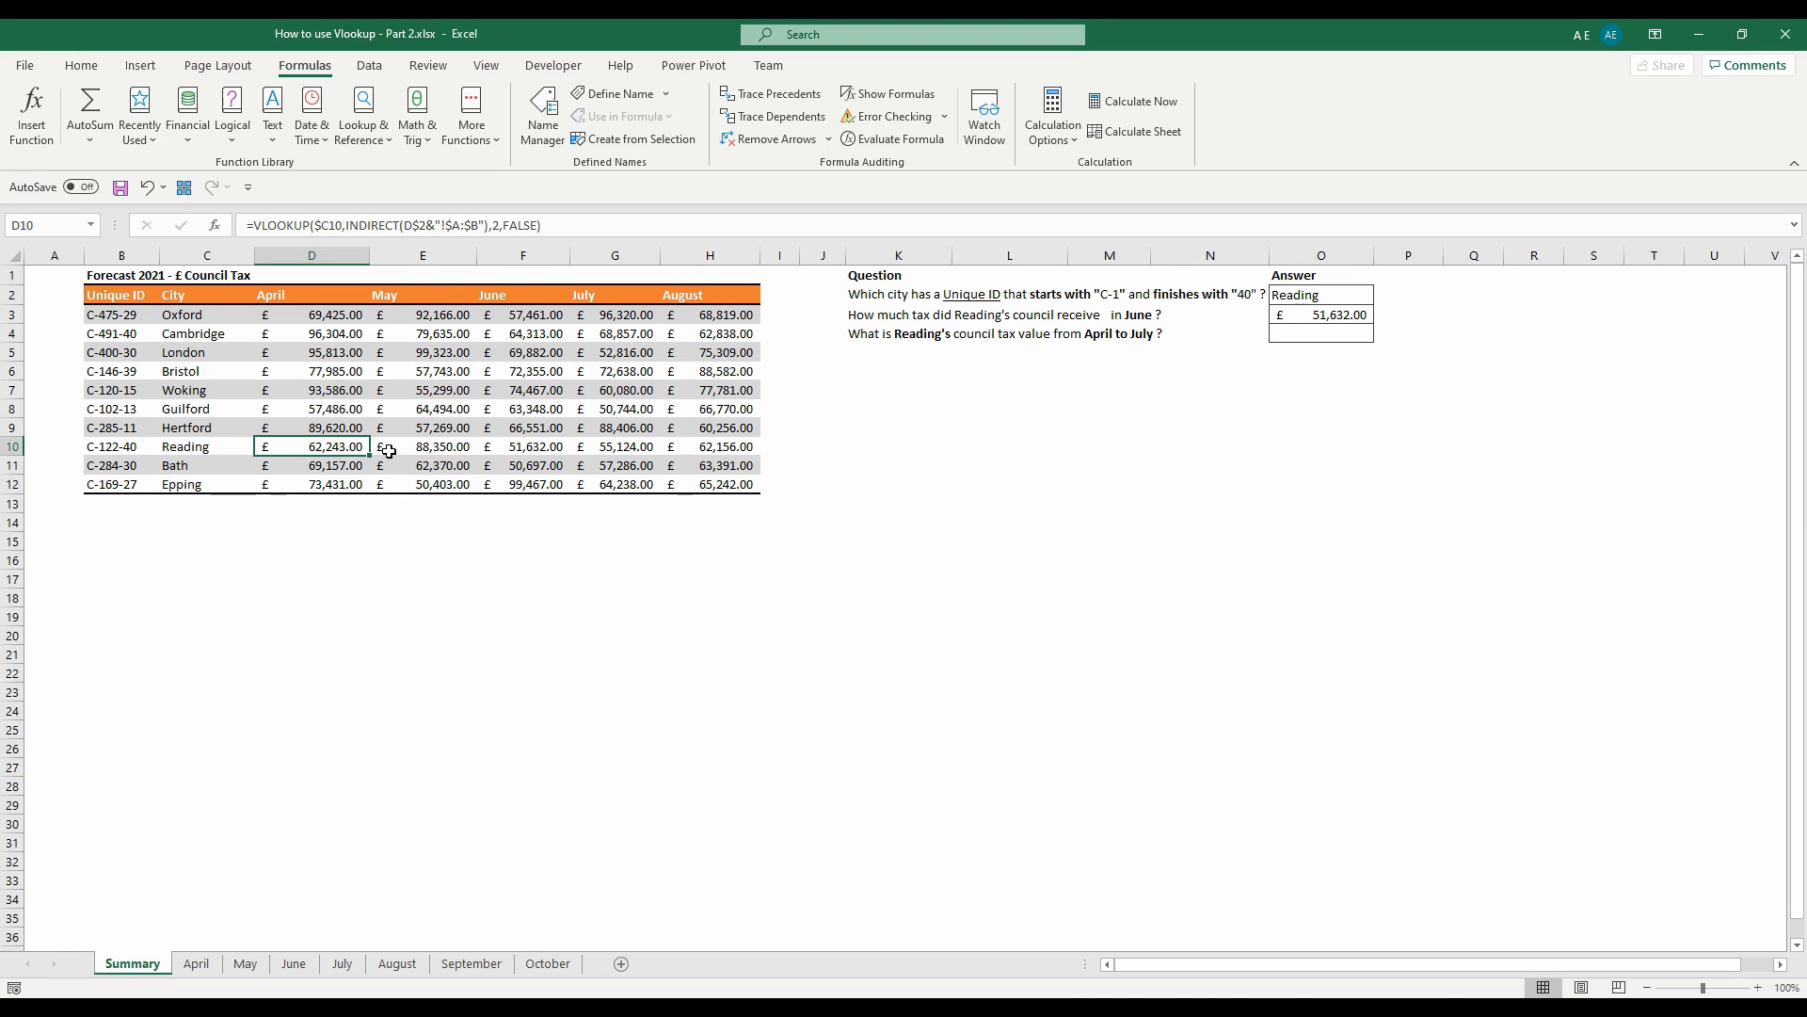
pyautogui.moveTo(388, 450); pyautogui.dragTo(616, 450)
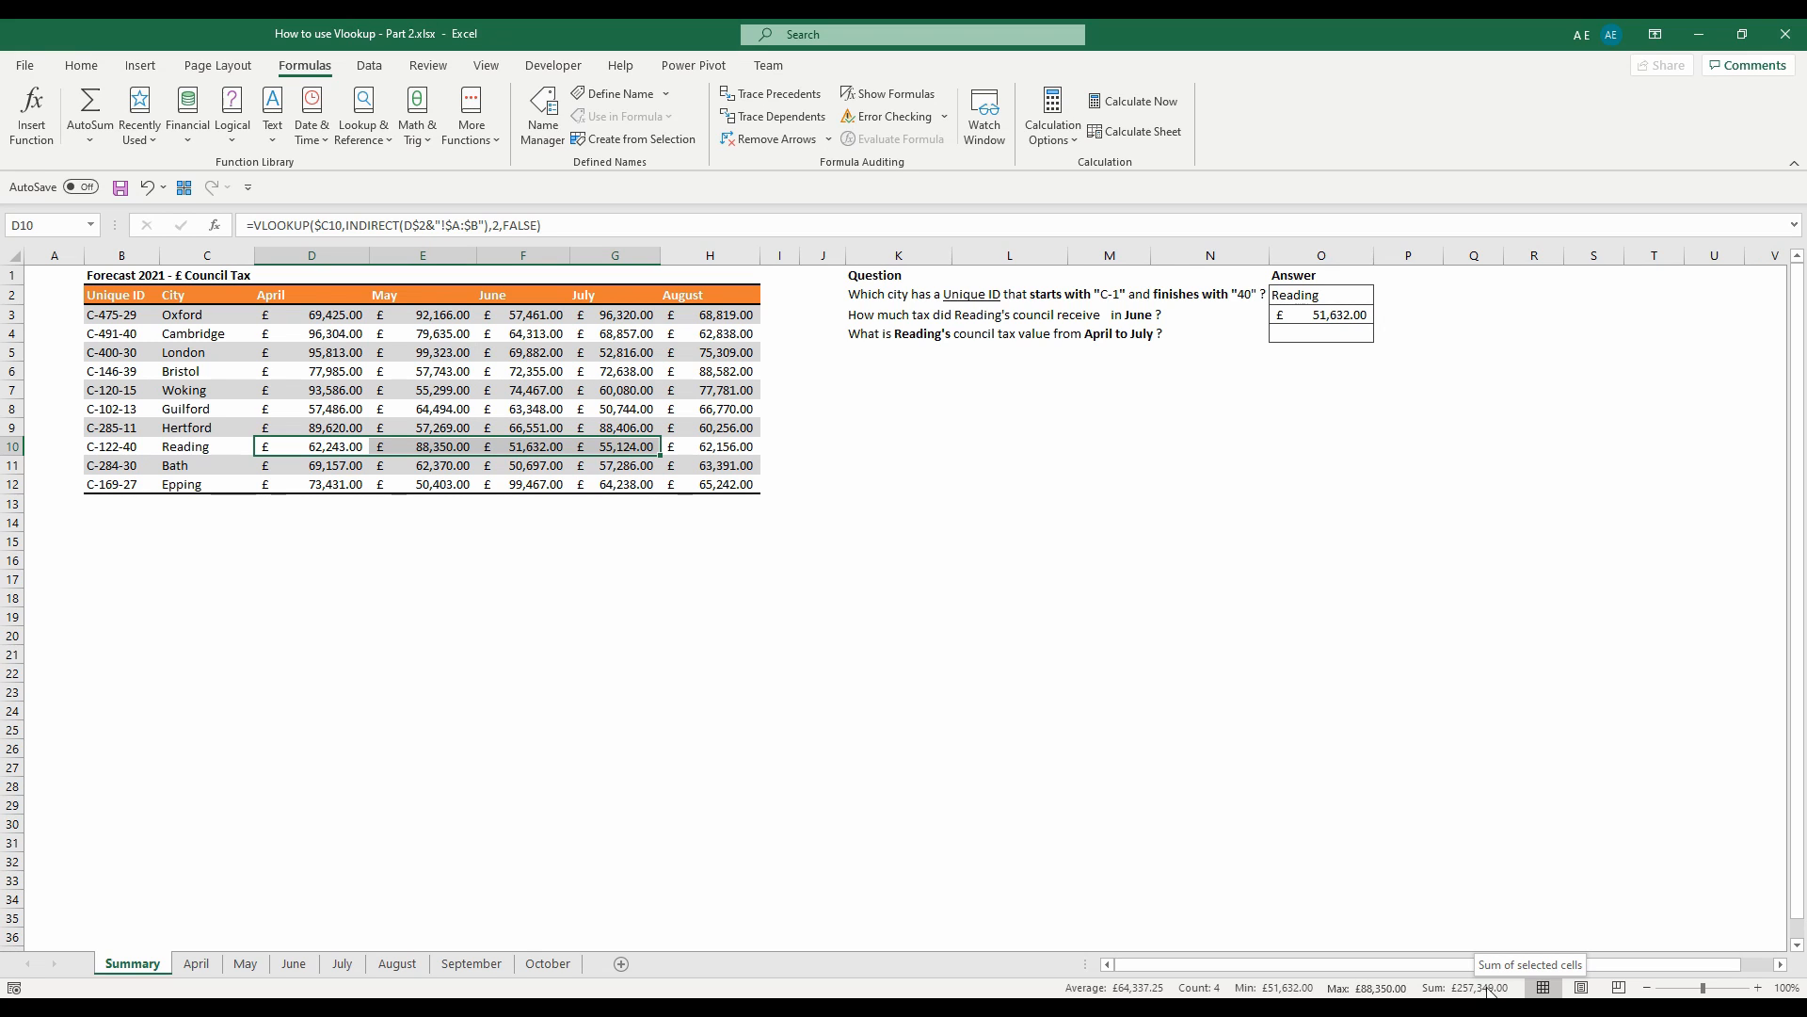
# Start a SUM of a VLOOKUP in O4 with lookup value "Reading" and absolute table array $C$2:$H$12
pyautogui.click(1318, 335)
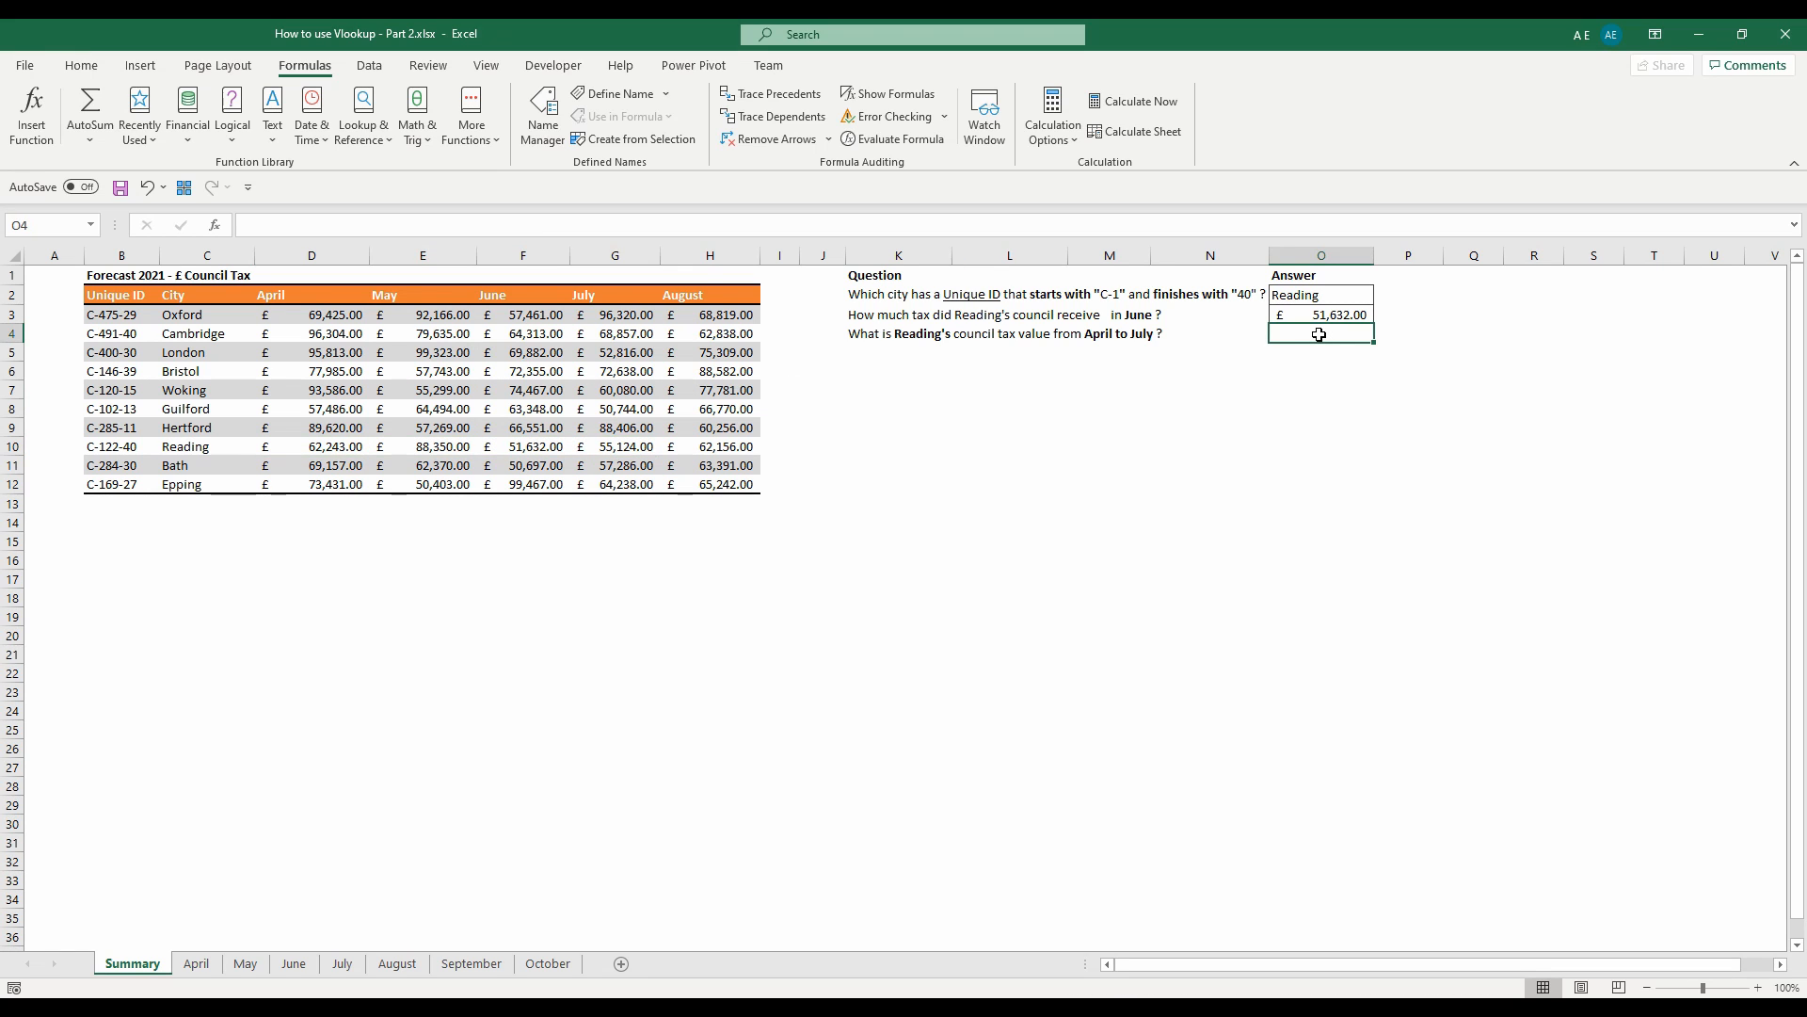
pyautogui.write('=sum')
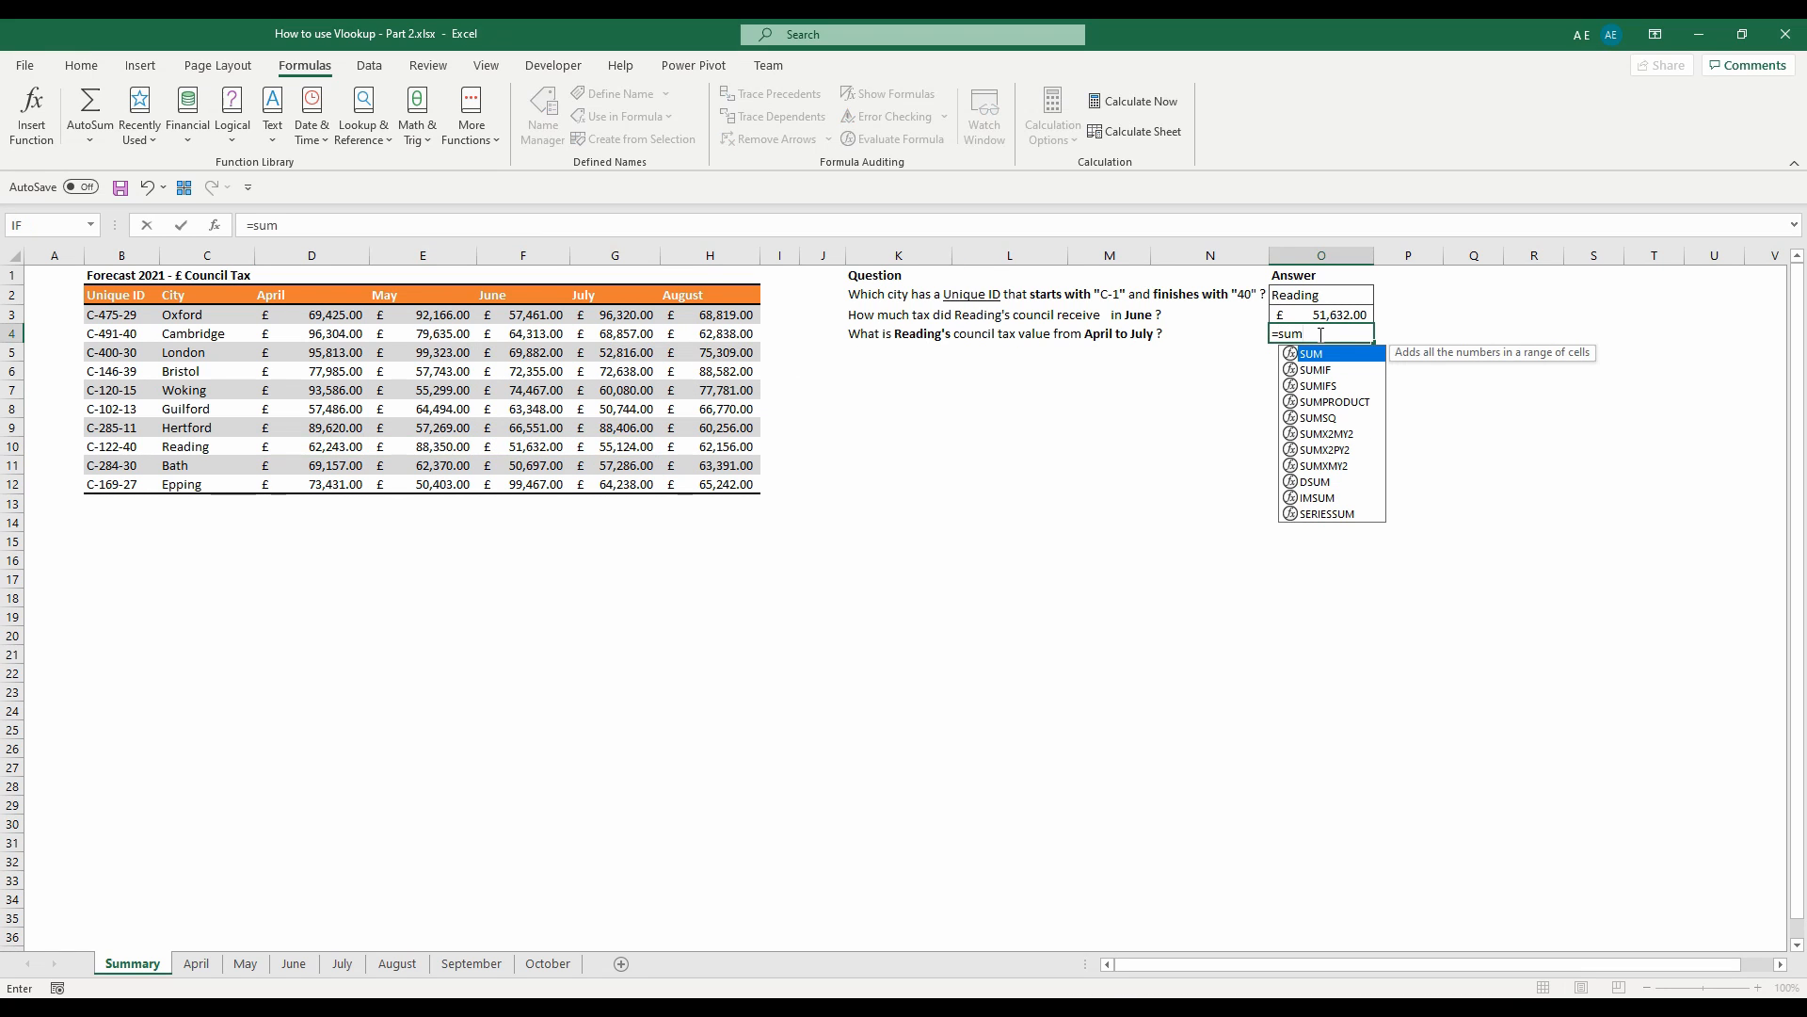
pyautogui.press('Tab')
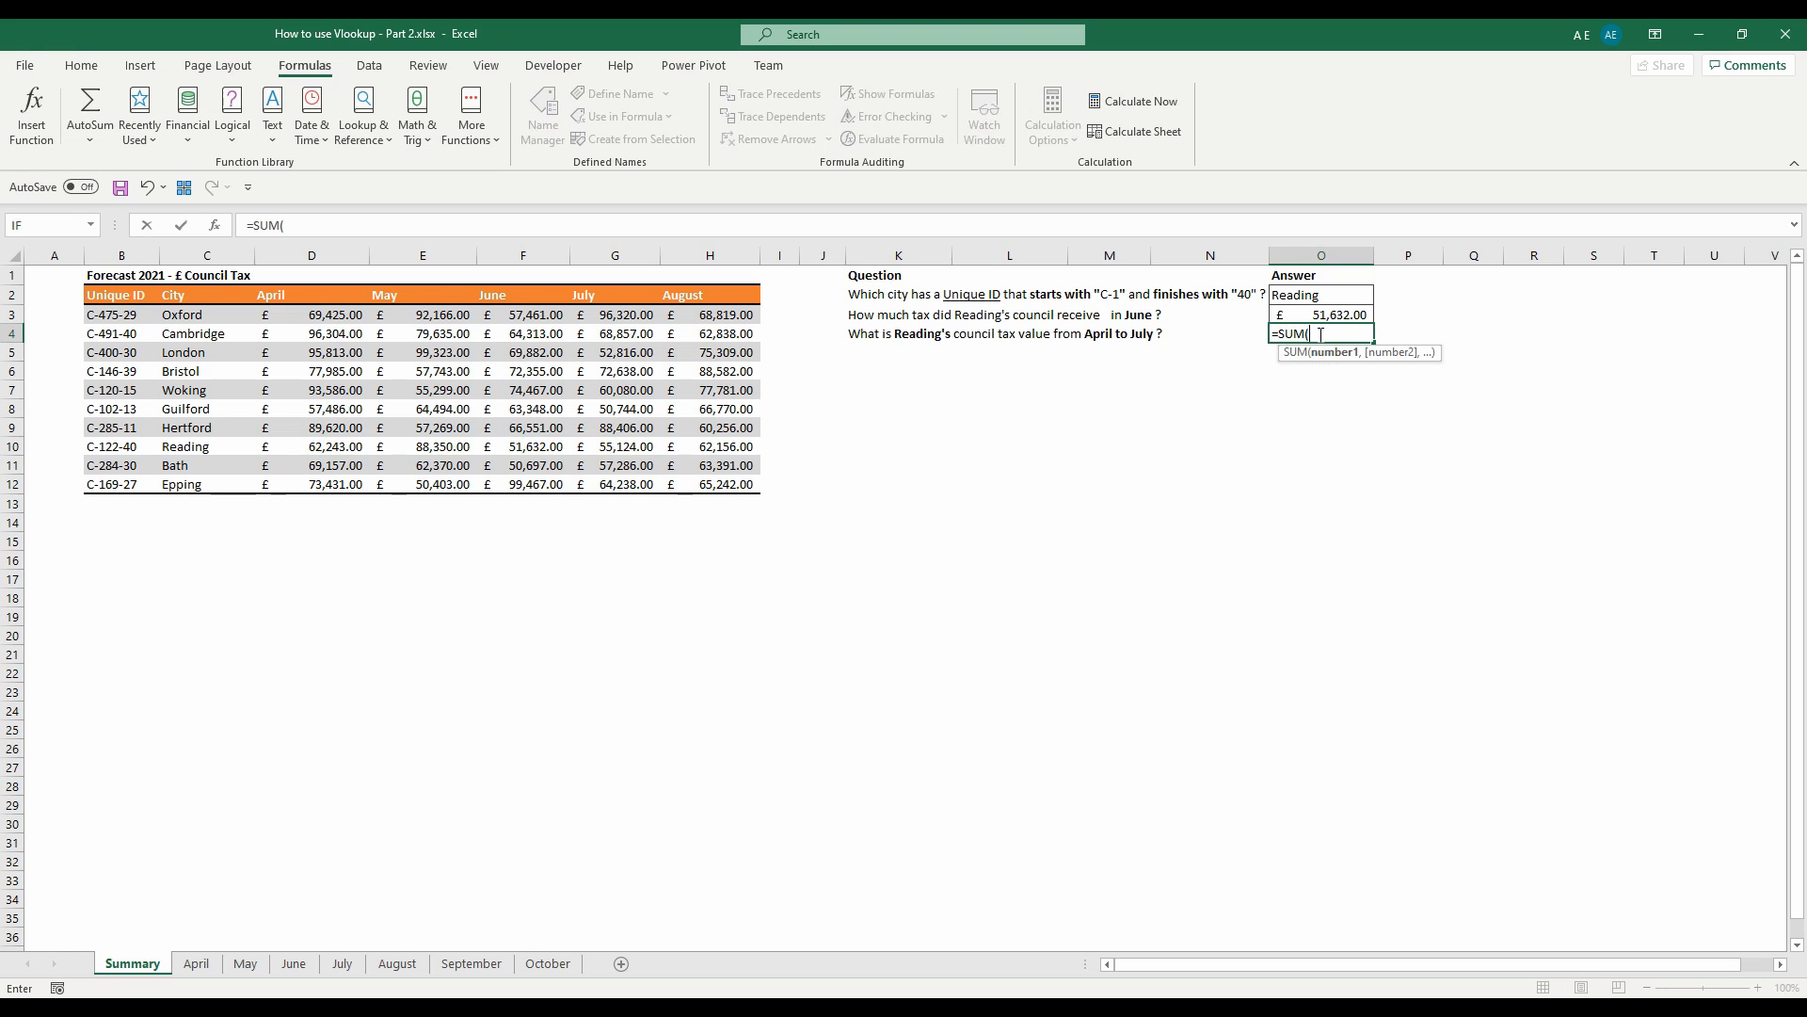
pyautogui.write('v')
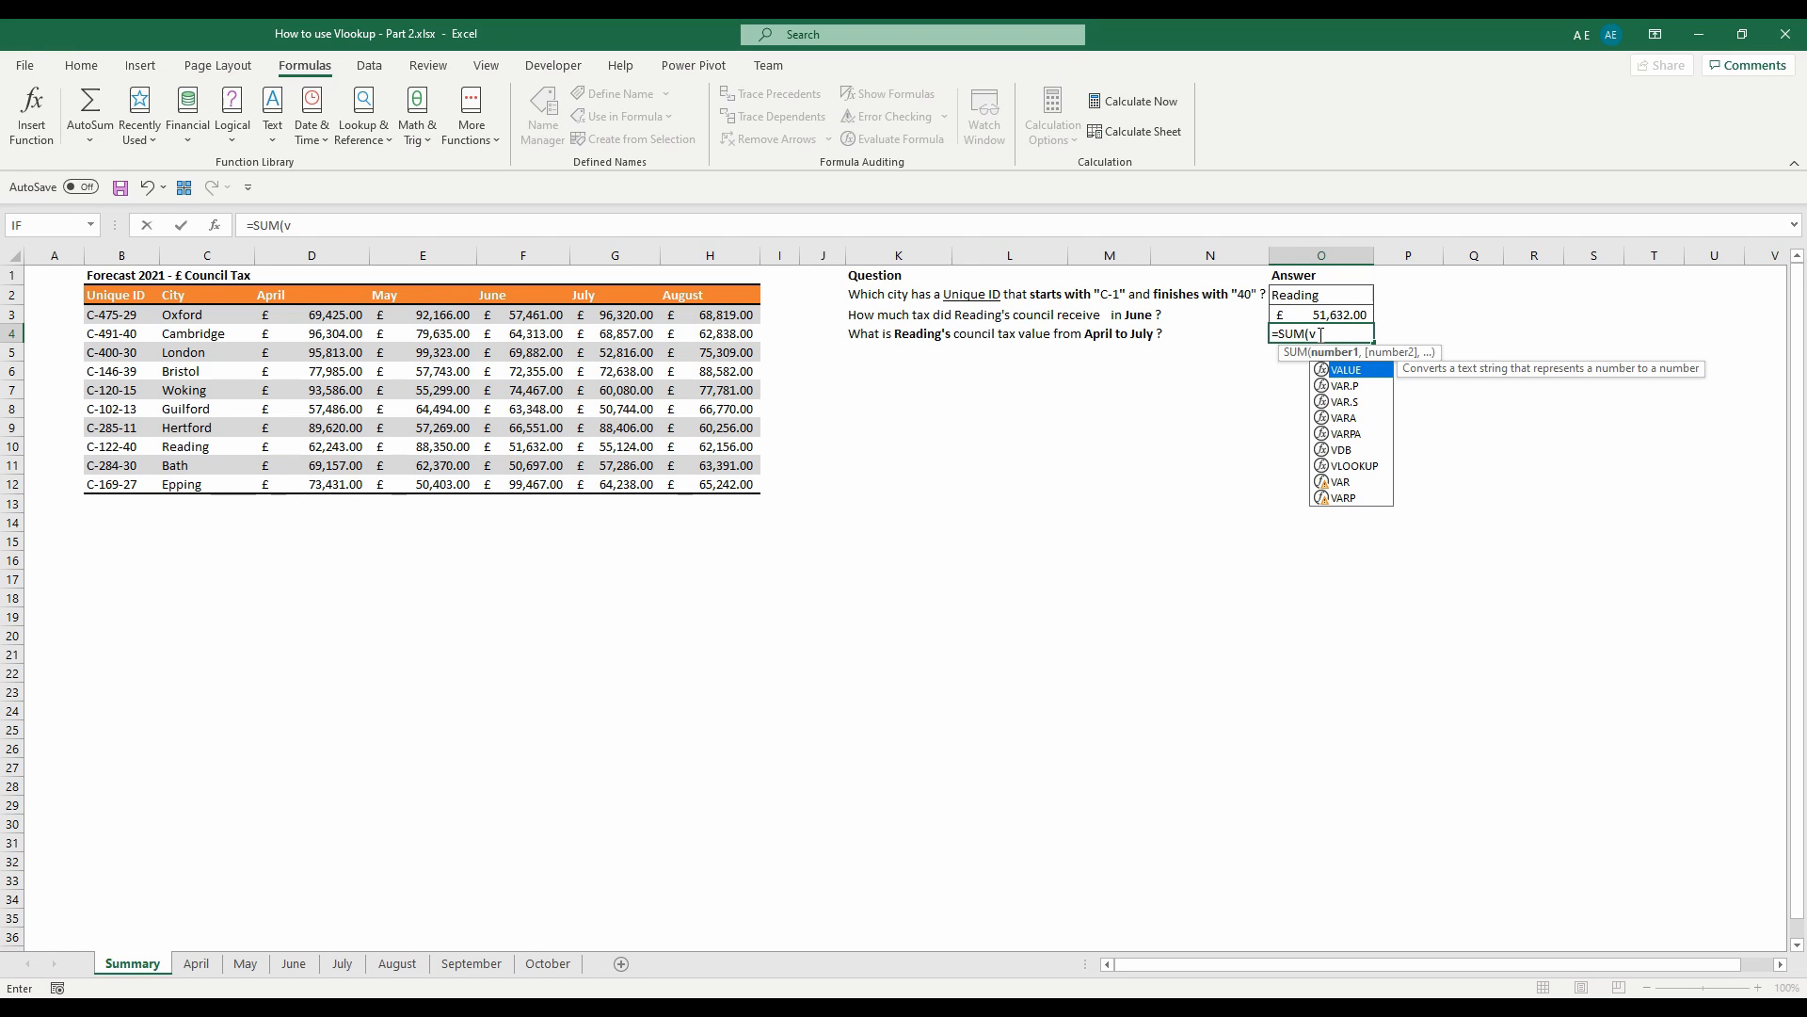
pyautogui.write('l')
pyautogui.press('Tab')
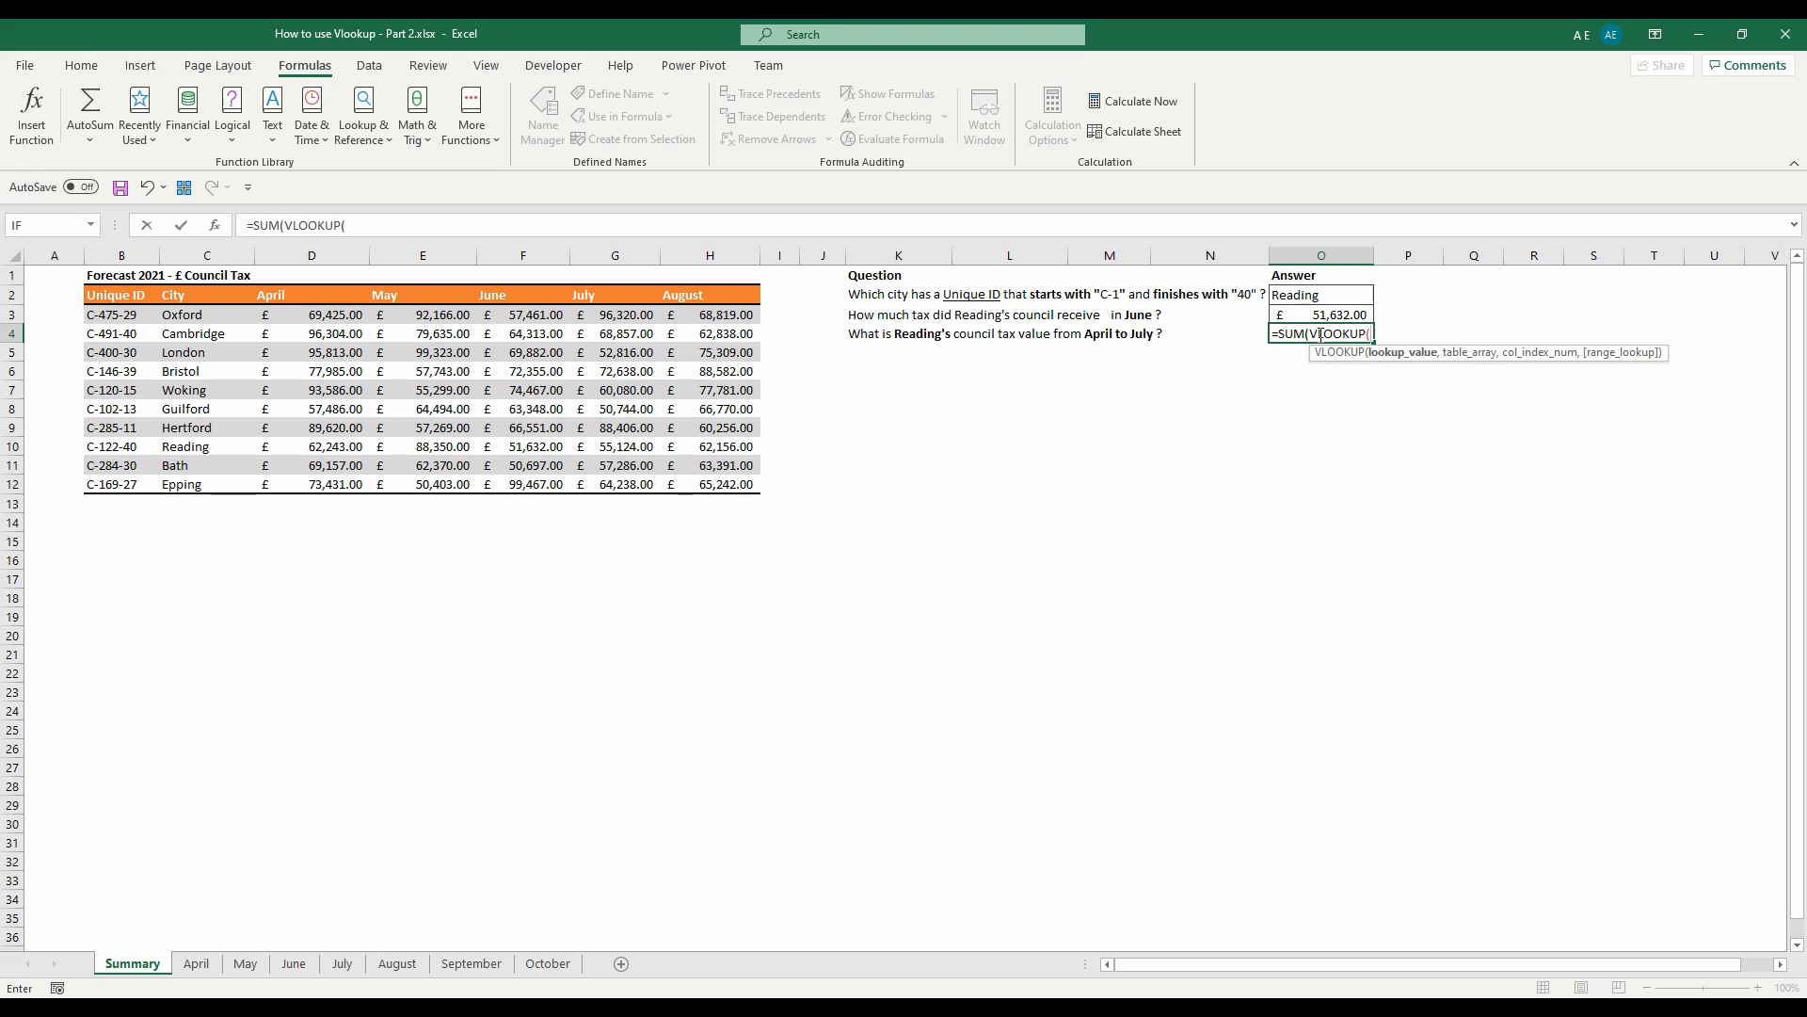
pyautogui.write('"Reading",')
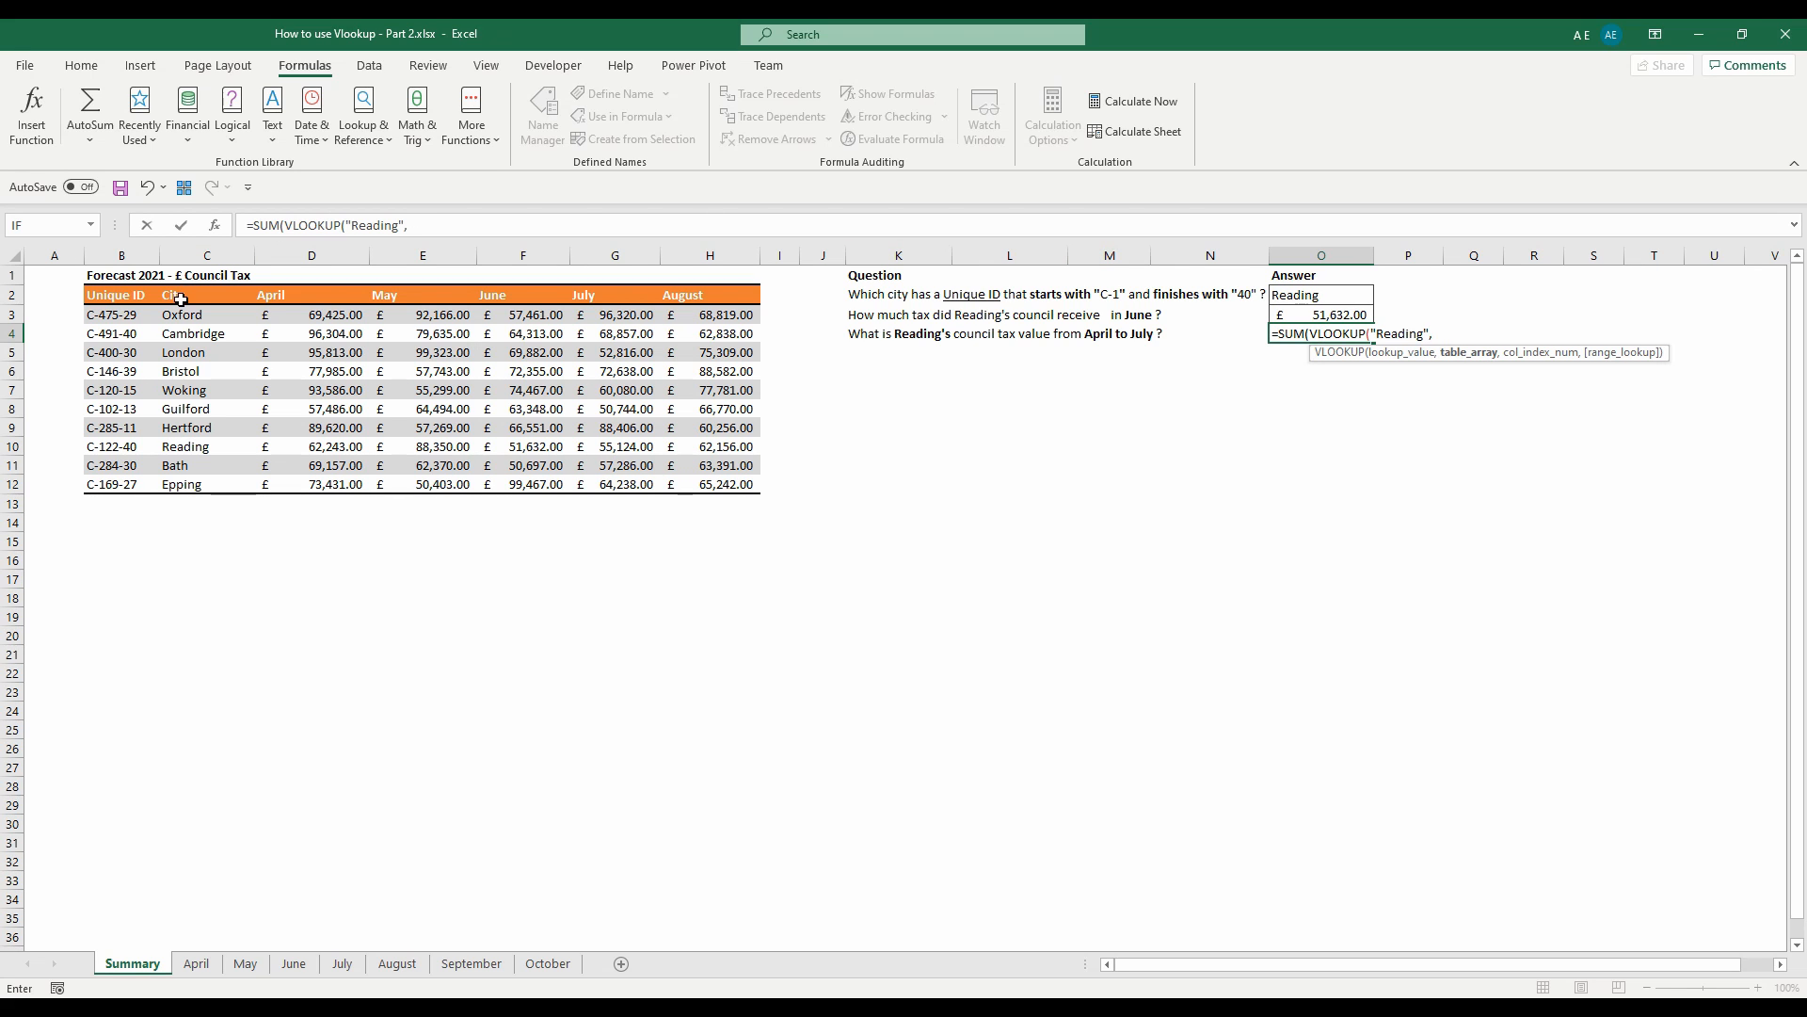
pyautogui.moveTo(178, 297); pyautogui.dragTo(718, 474)
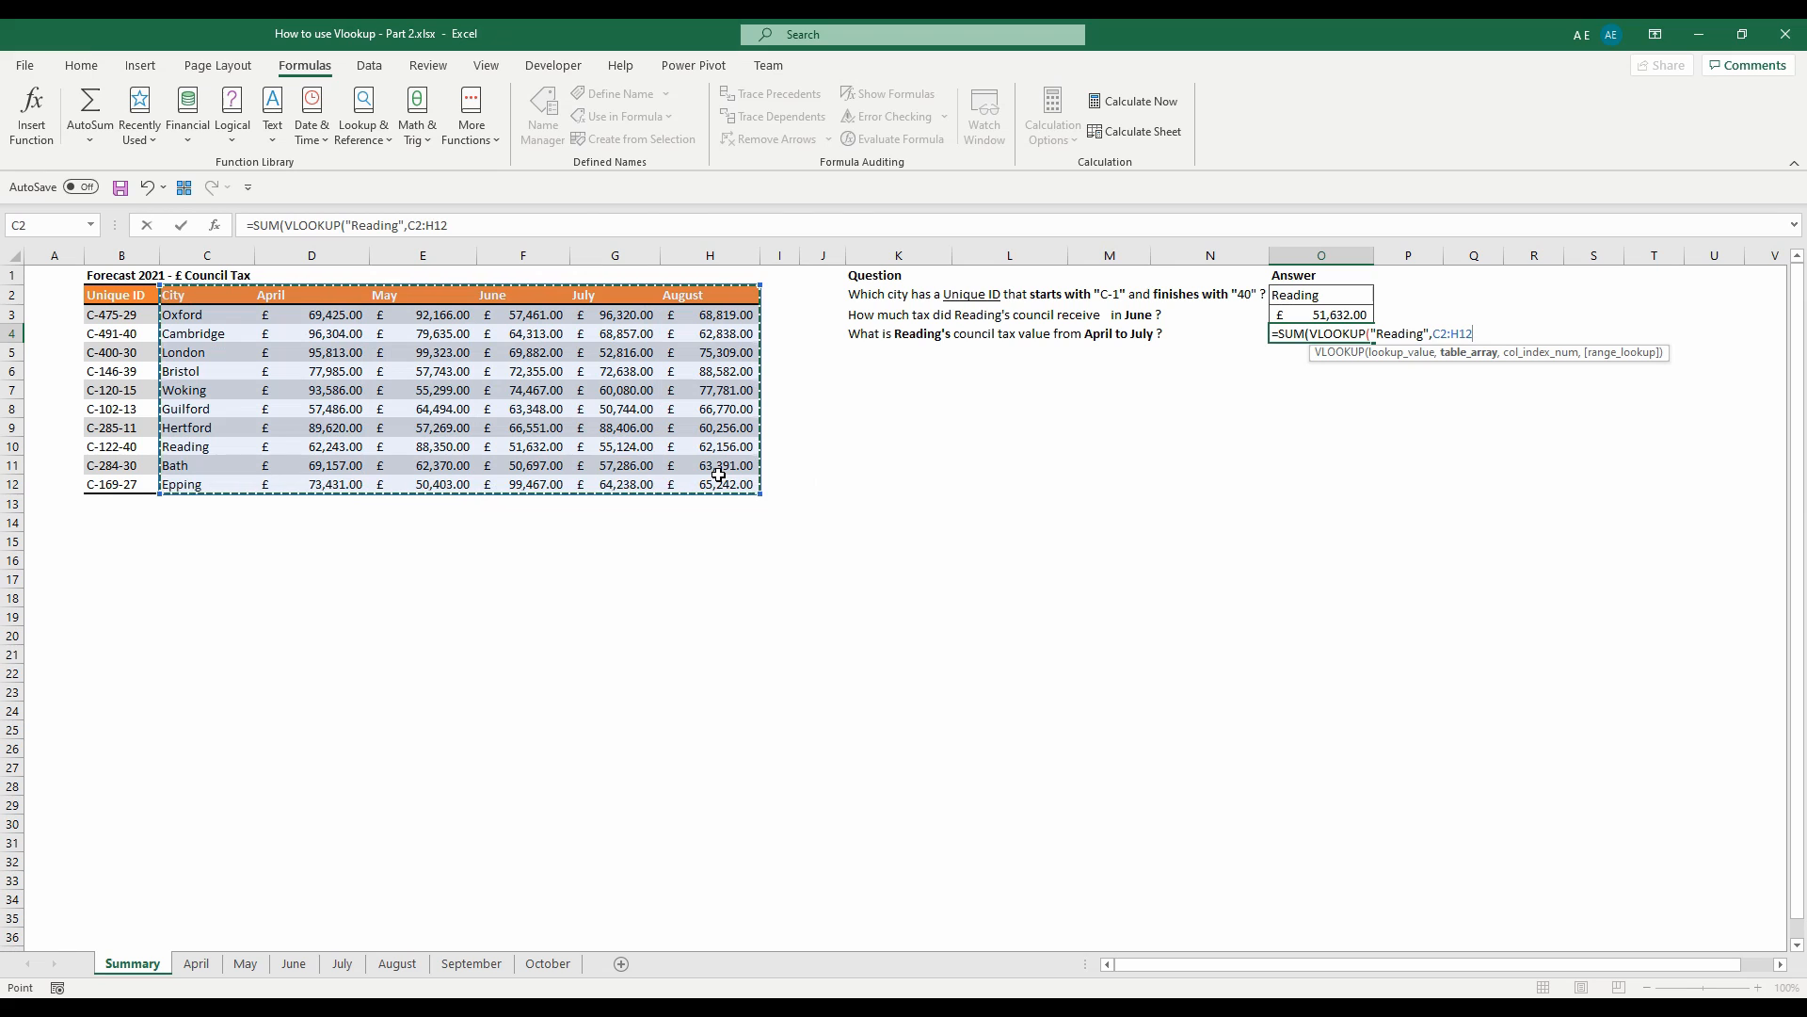
pyautogui.press('F4')
# Finish O4's formula with the column index array {2,3,4,5} and an exact match (FALSE)
pyautogui.write(',{')
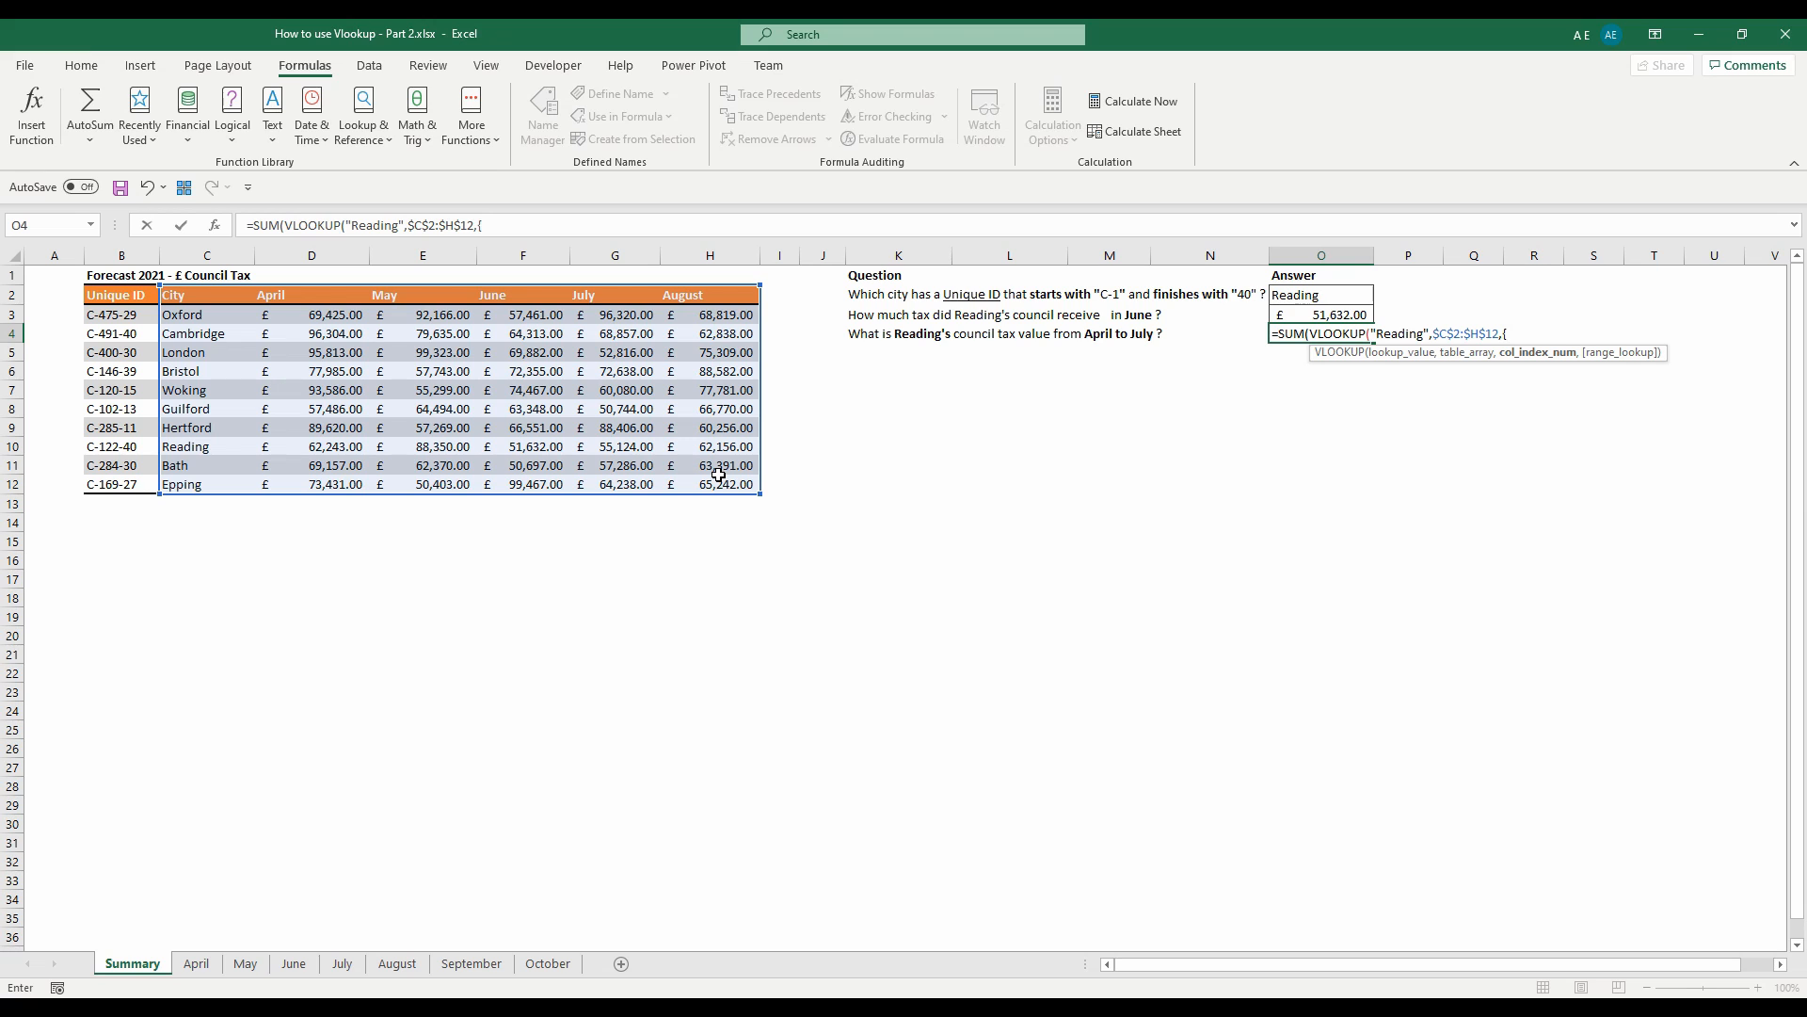
pyautogui.write('2,3,4,5},')
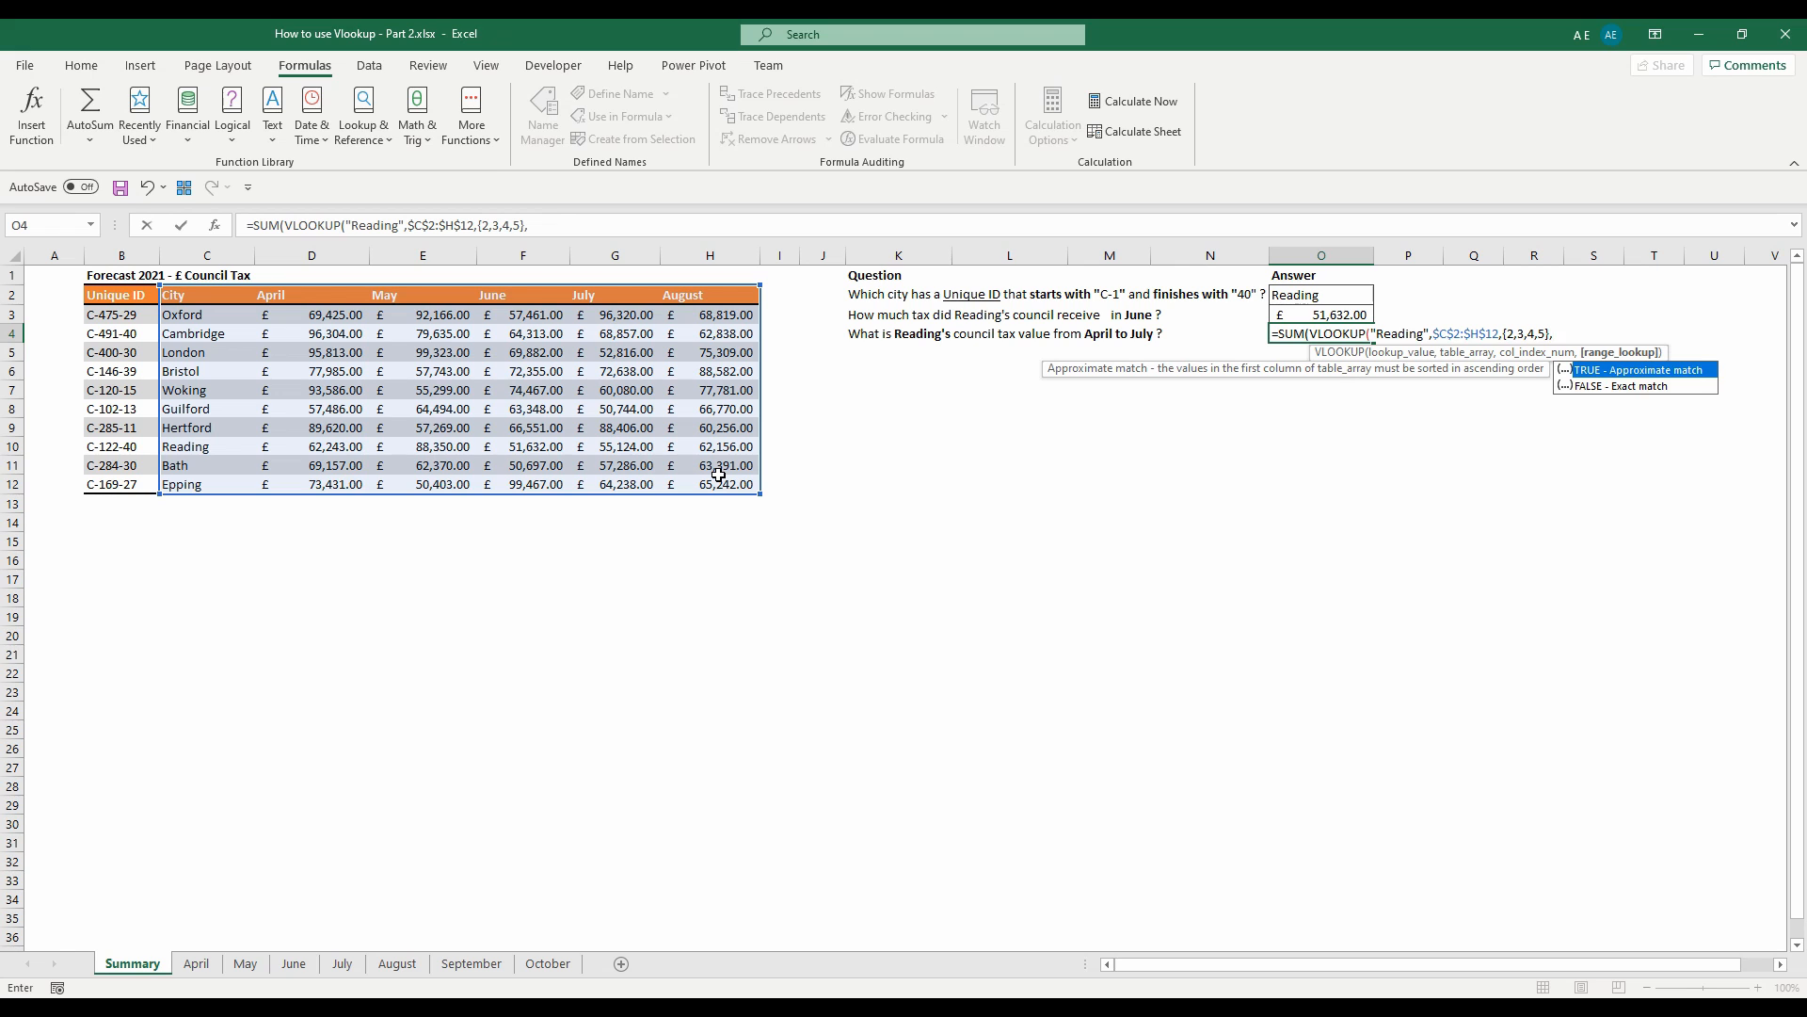
pyautogui.press('Down')
pyautogui.press('Tab')
pyautogui.write('))')
pyautogui.press('Return')
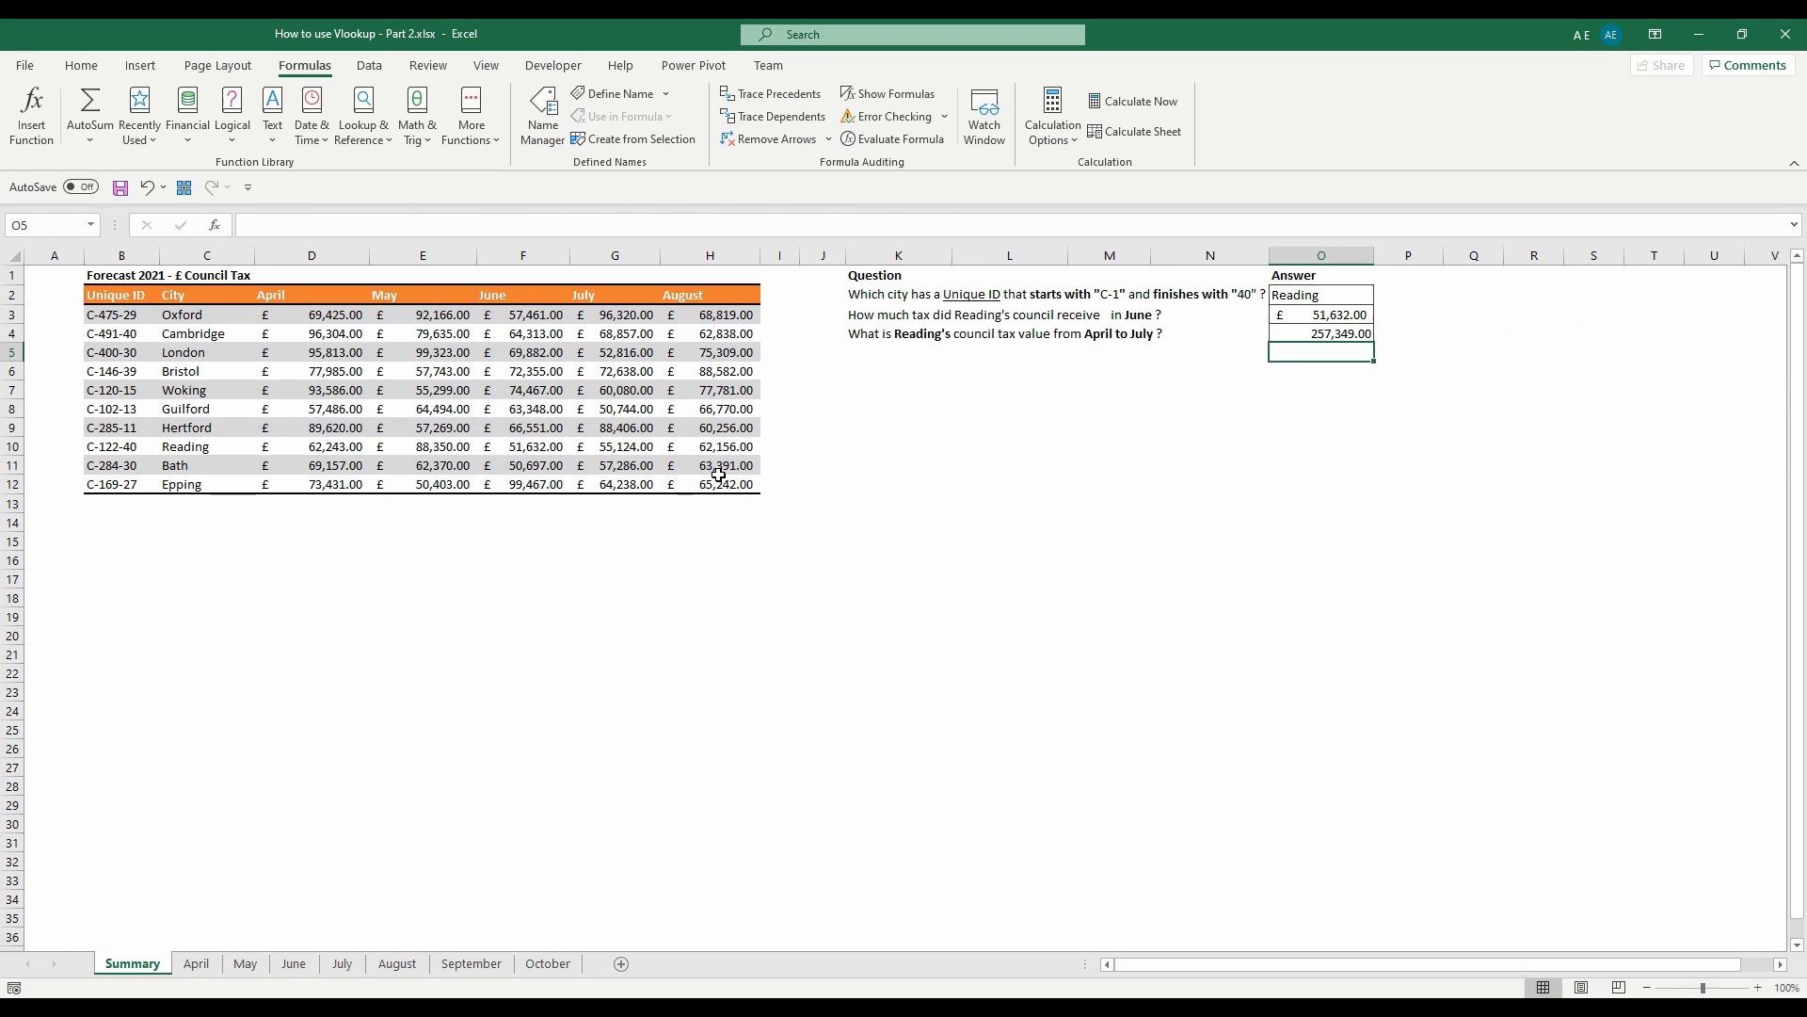
# Inspect the column index array in O4's formula and leave the formula as it is
pyautogui.doubleClick(1315, 326)
pyautogui.moveTo(478, 225); pyautogui.dragTo(525, 225)
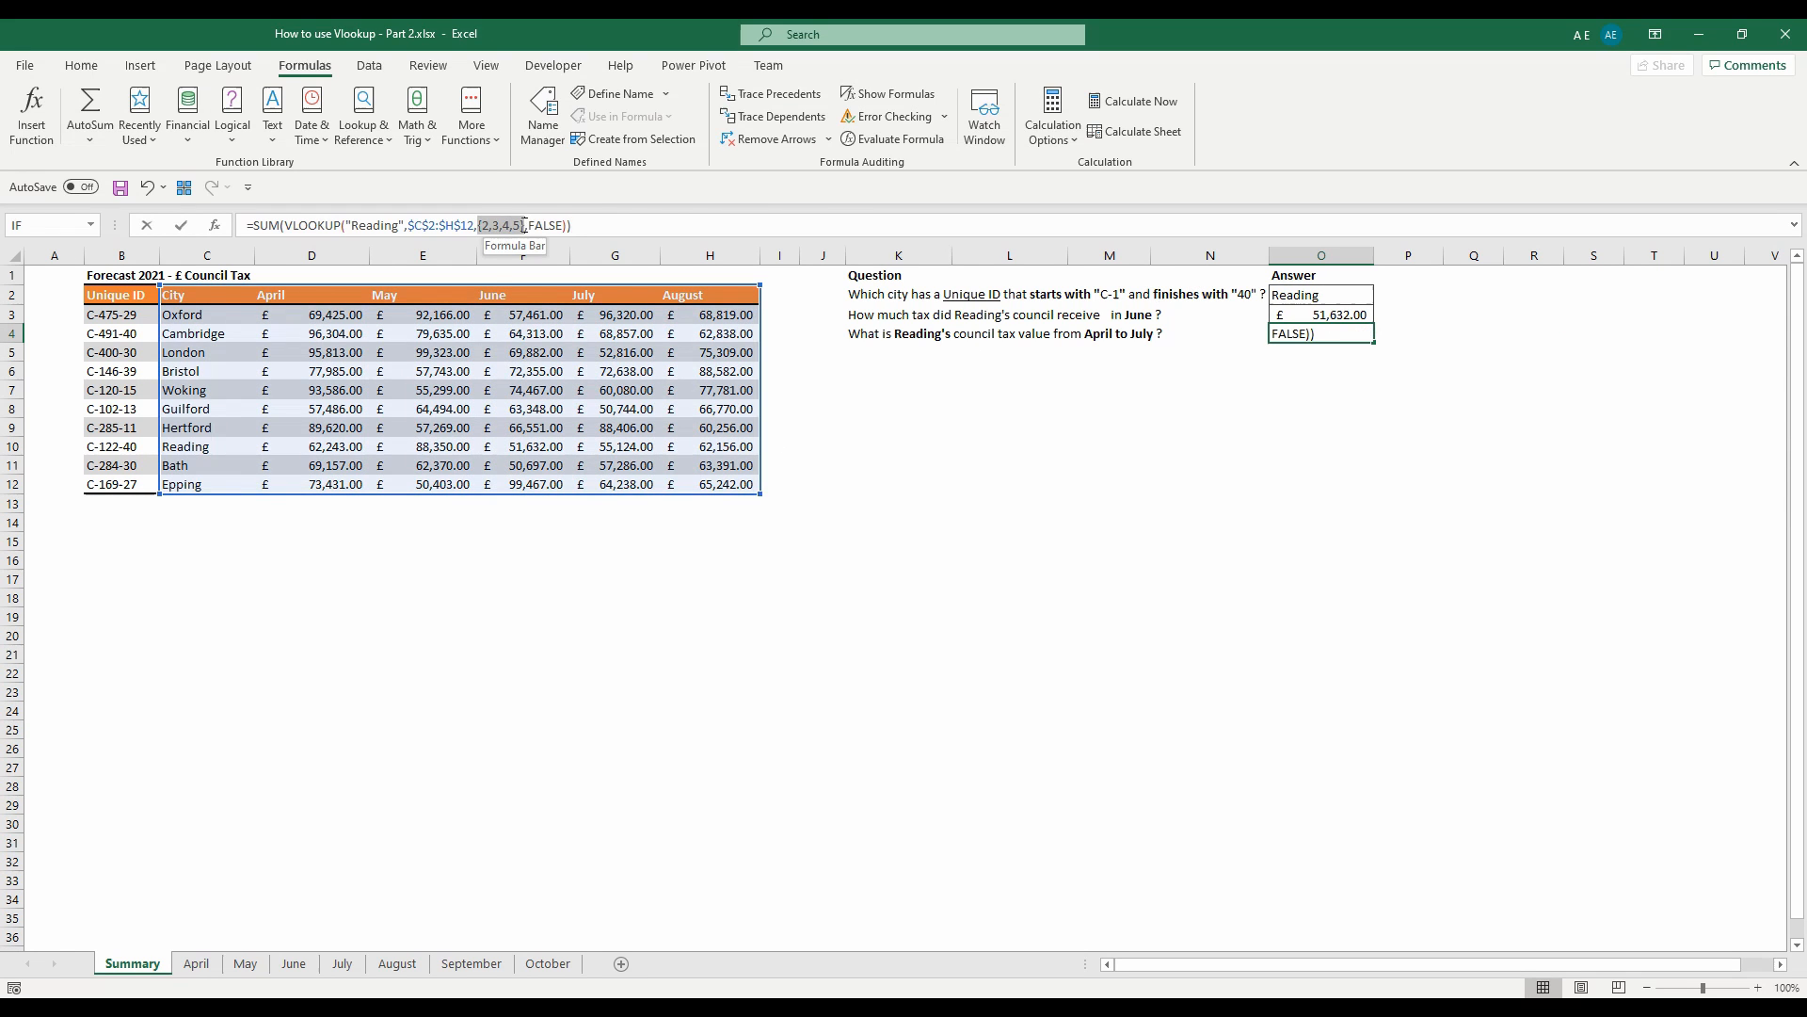
pyautogui.press('Escape')
# Number the lookup table's columns 1 to 6 in cells C13:H13, below City through August
pyautogui.click(241, 507)
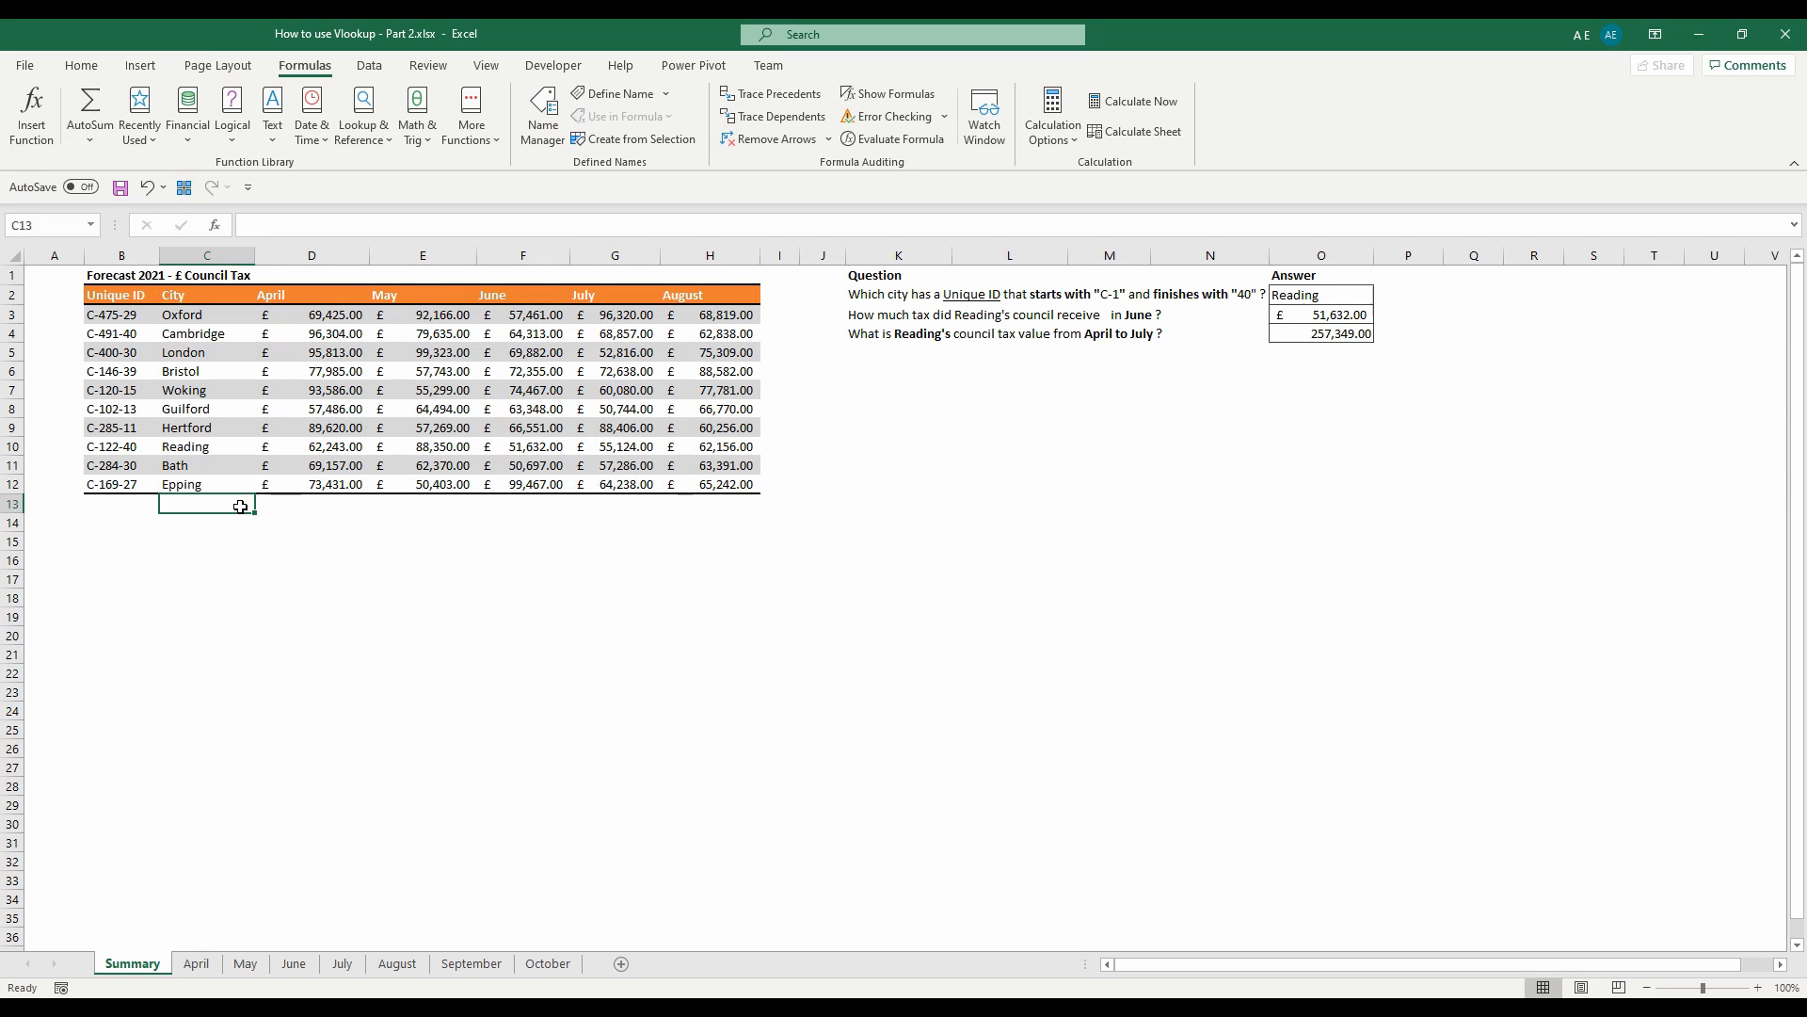
pyautogui.write('1')
pyautogui.press('Tab')
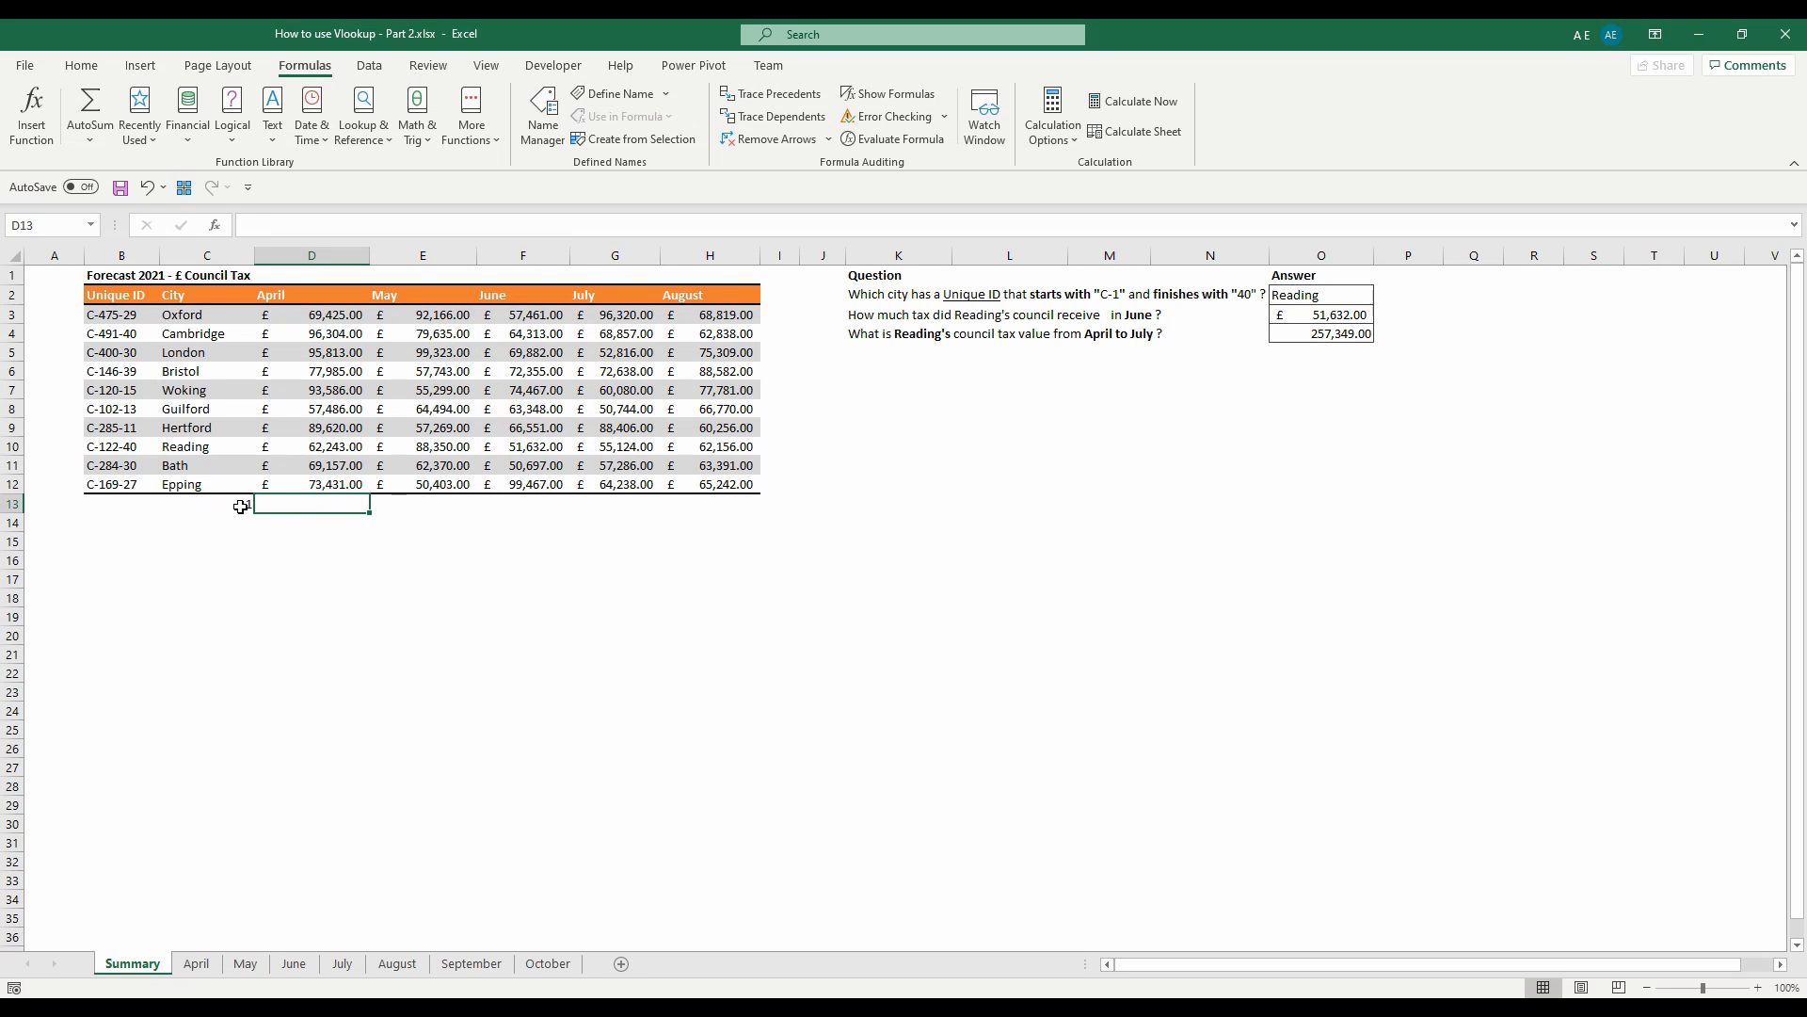
pyautogui.write('2')
pyautogui.press('Tab')
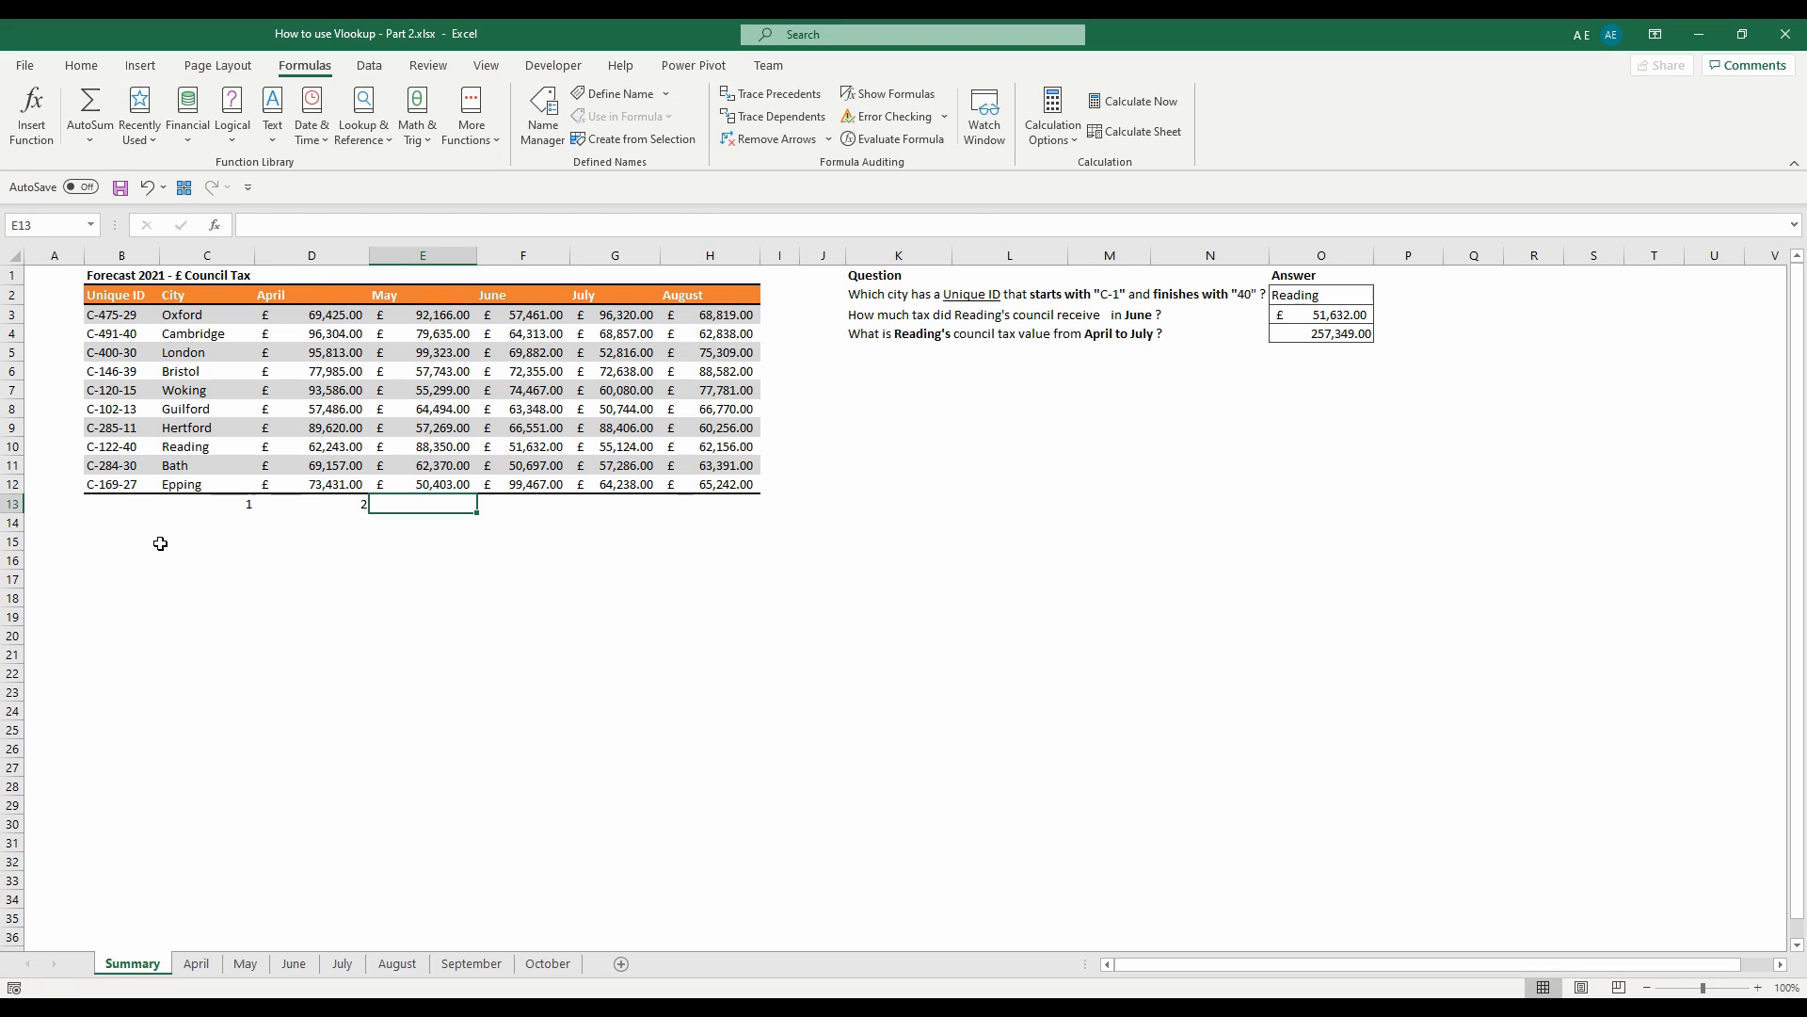
pyautogui.write('3')
pyautogui.press('Tab')
pyautogui.write('4')
pyautogui.press('Tab')
pyautogui.write('5')
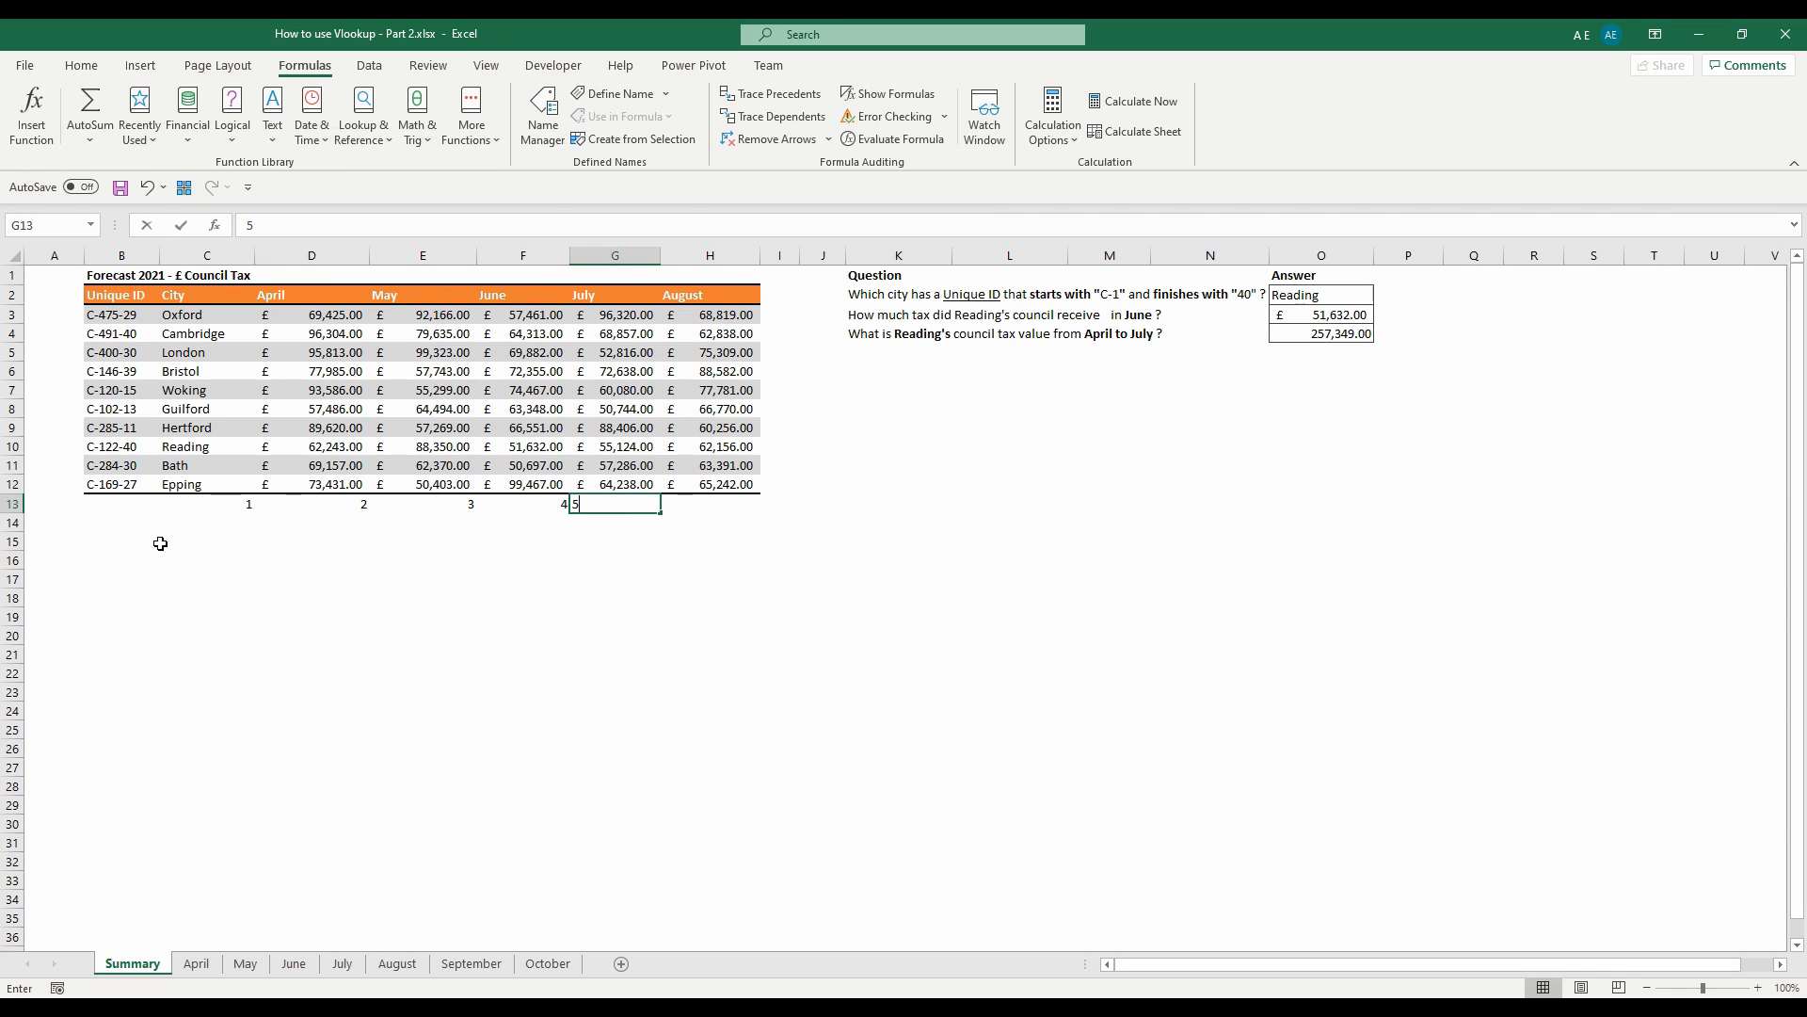
pyautogui.press('Tab')
pyautogui.write('6')
pyautogui.hotkey('ctrl', 'Return')
# Compare the April to July column numbers in D13:G13 with the column index array in O4's formula
pyautogui.press('Left')
pyautogui.press('Left')
pyautogui.press('Left')
pyautogui.press('Left')
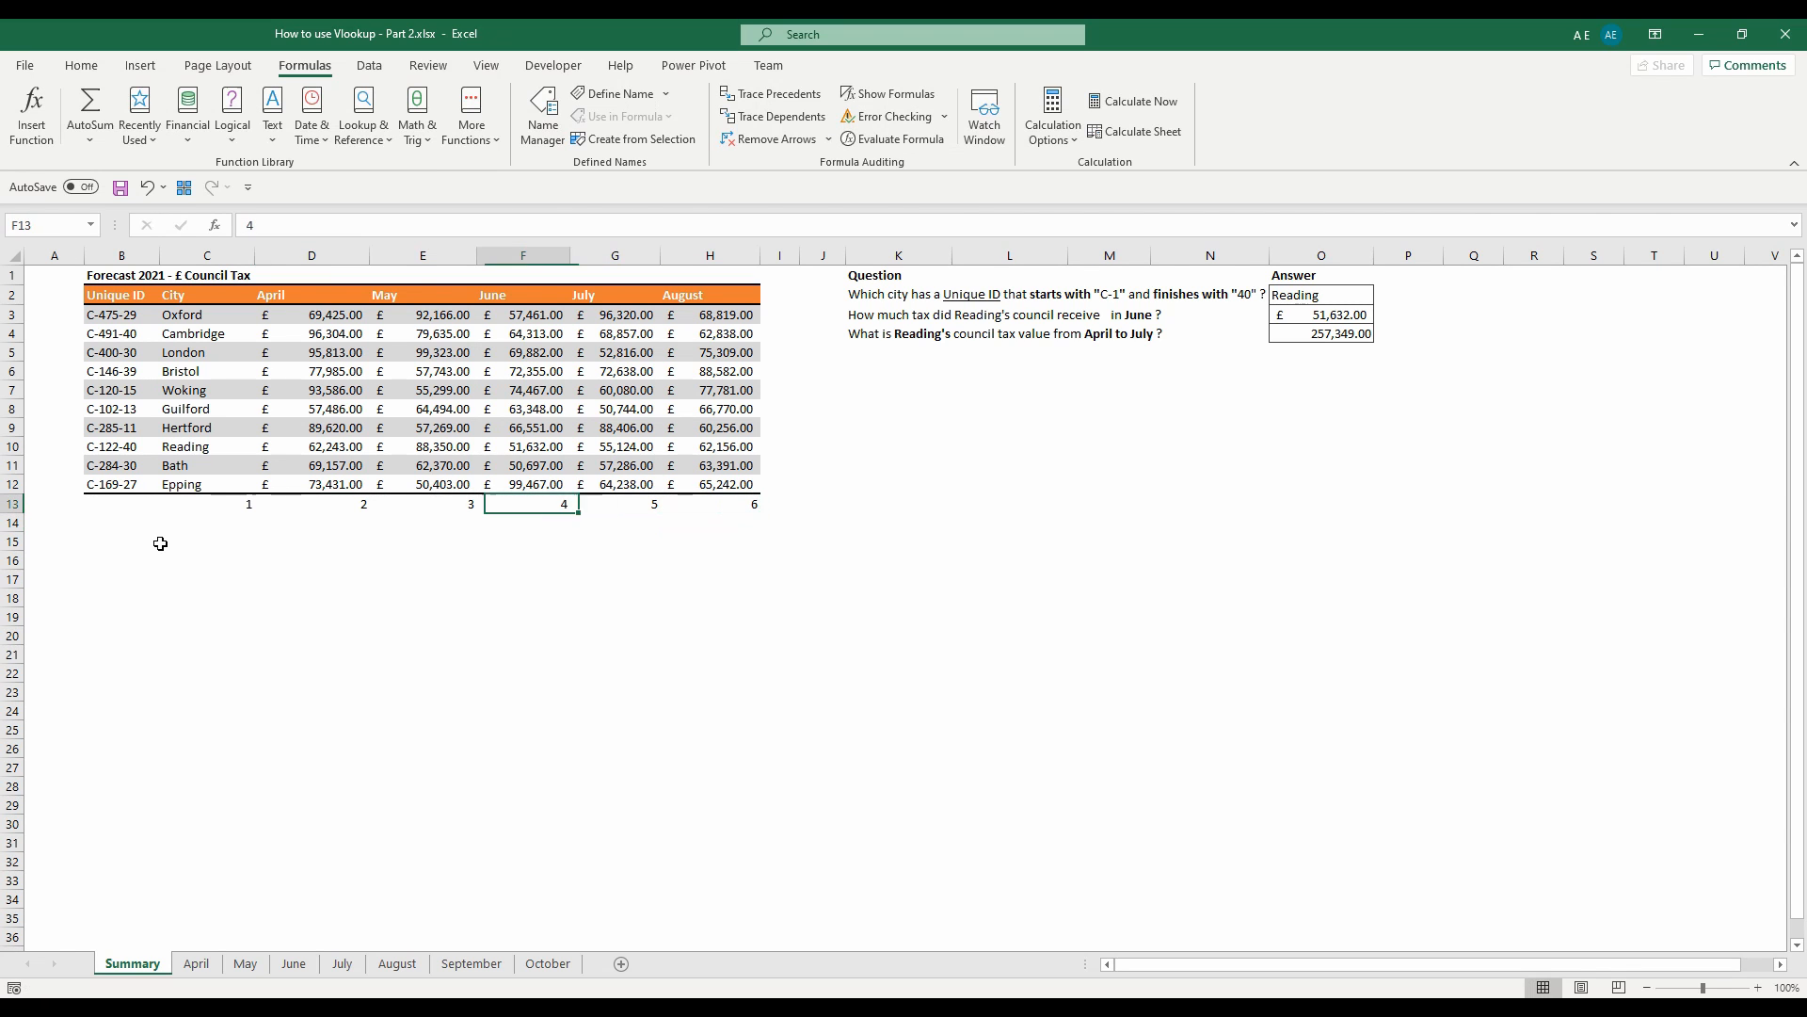
pyautogui.hotkey('shift', 'Right')
pyautogui.hotkey('shift', 'Right')
pyautogui.hotkey('shift', 'Right')
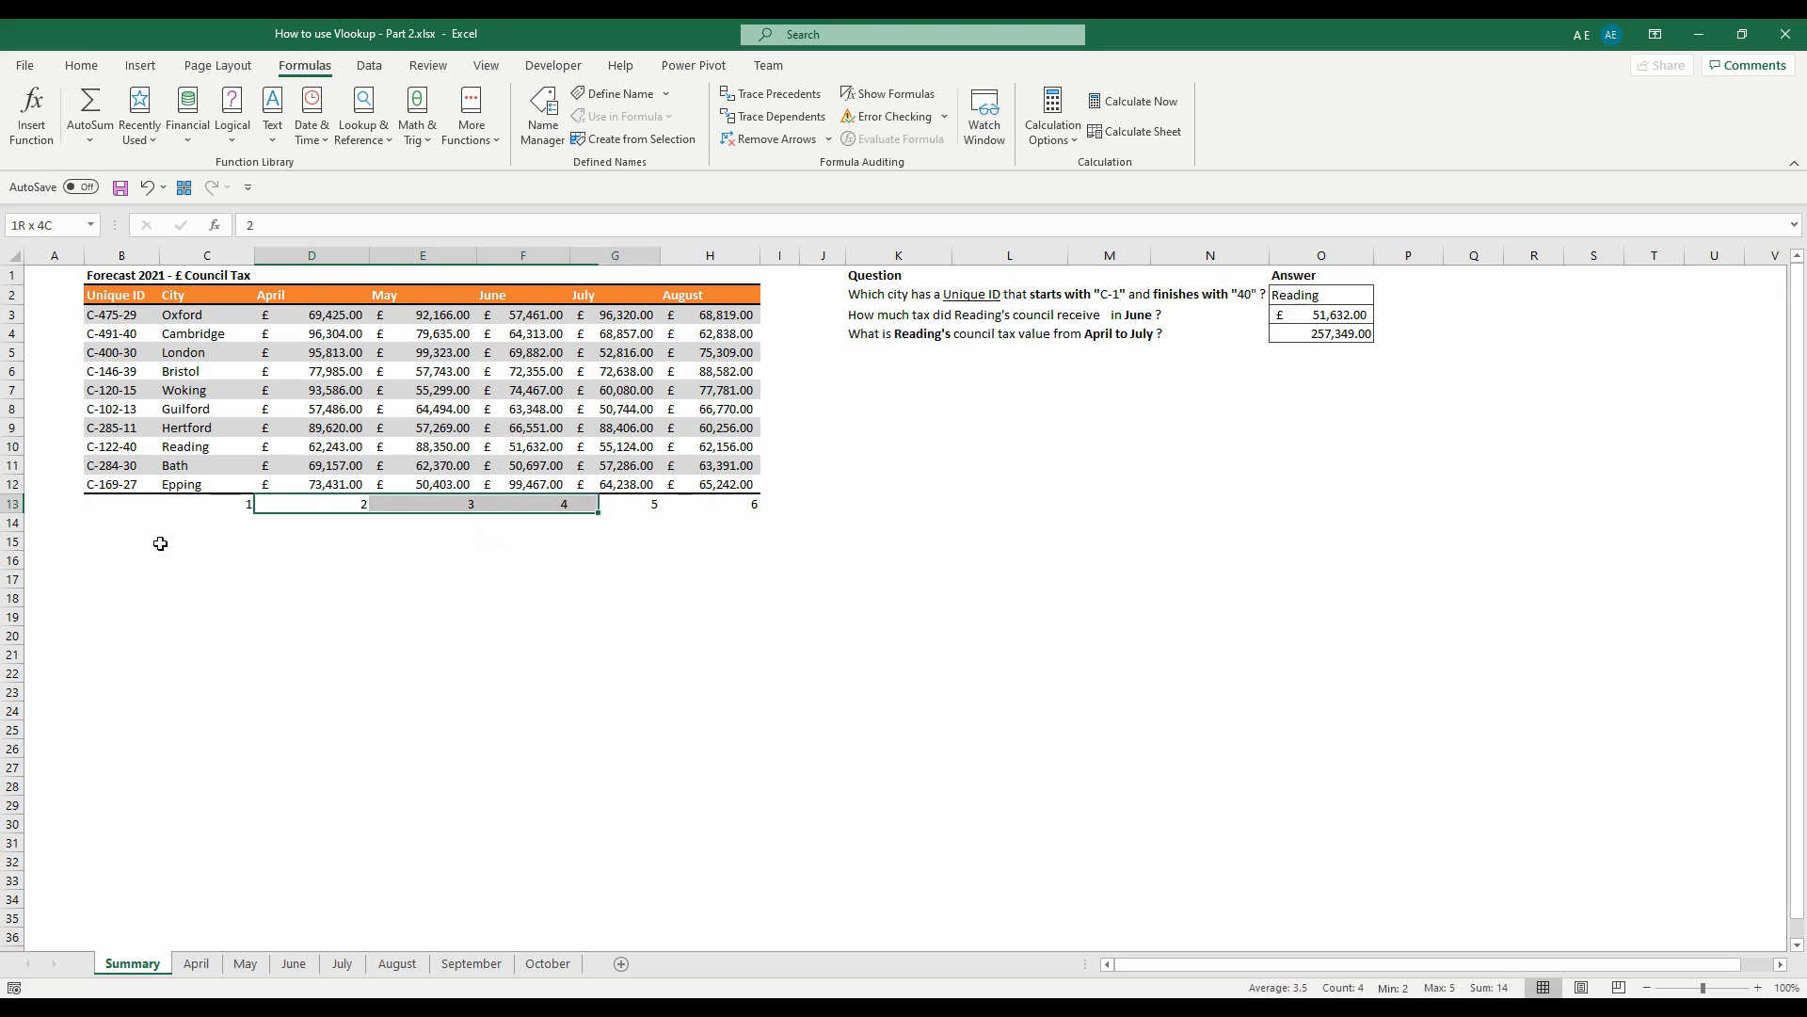
pyautogui.click(1321, 336)
pyautogui.click(482, 225)
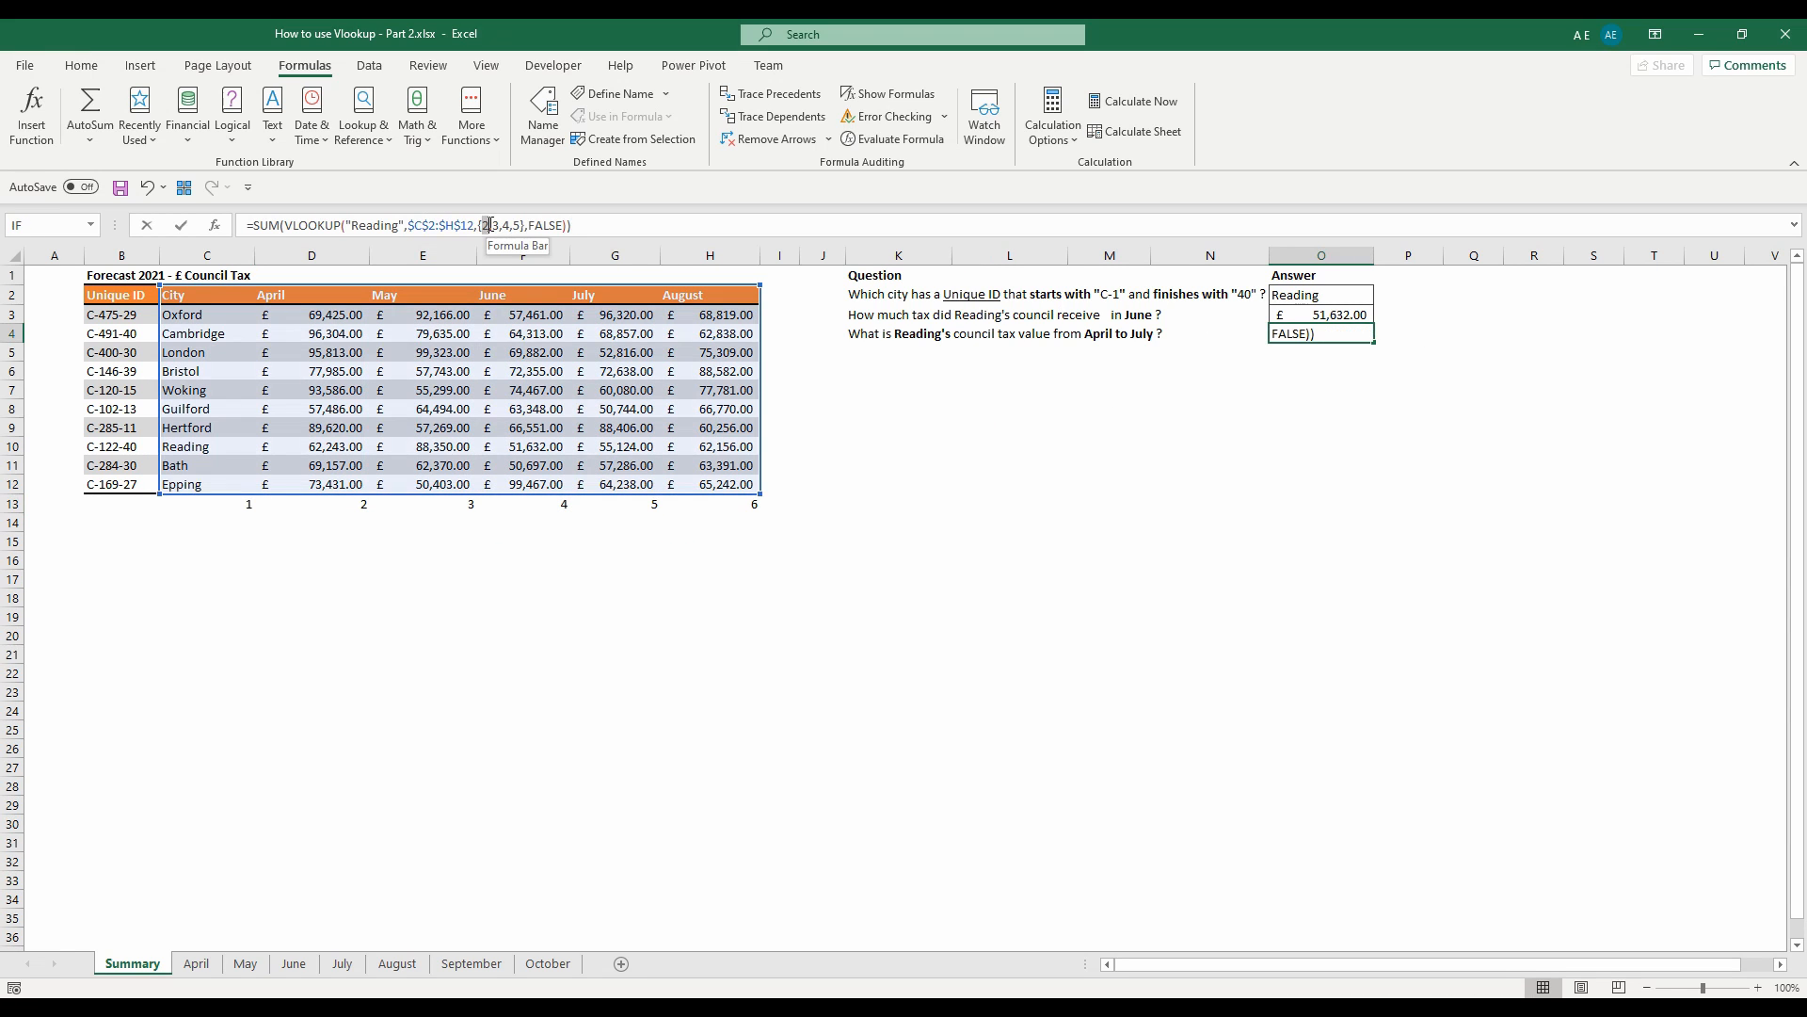
pyautogui.moveTo(482, 225); pyautogui.dragTo(519, 226)
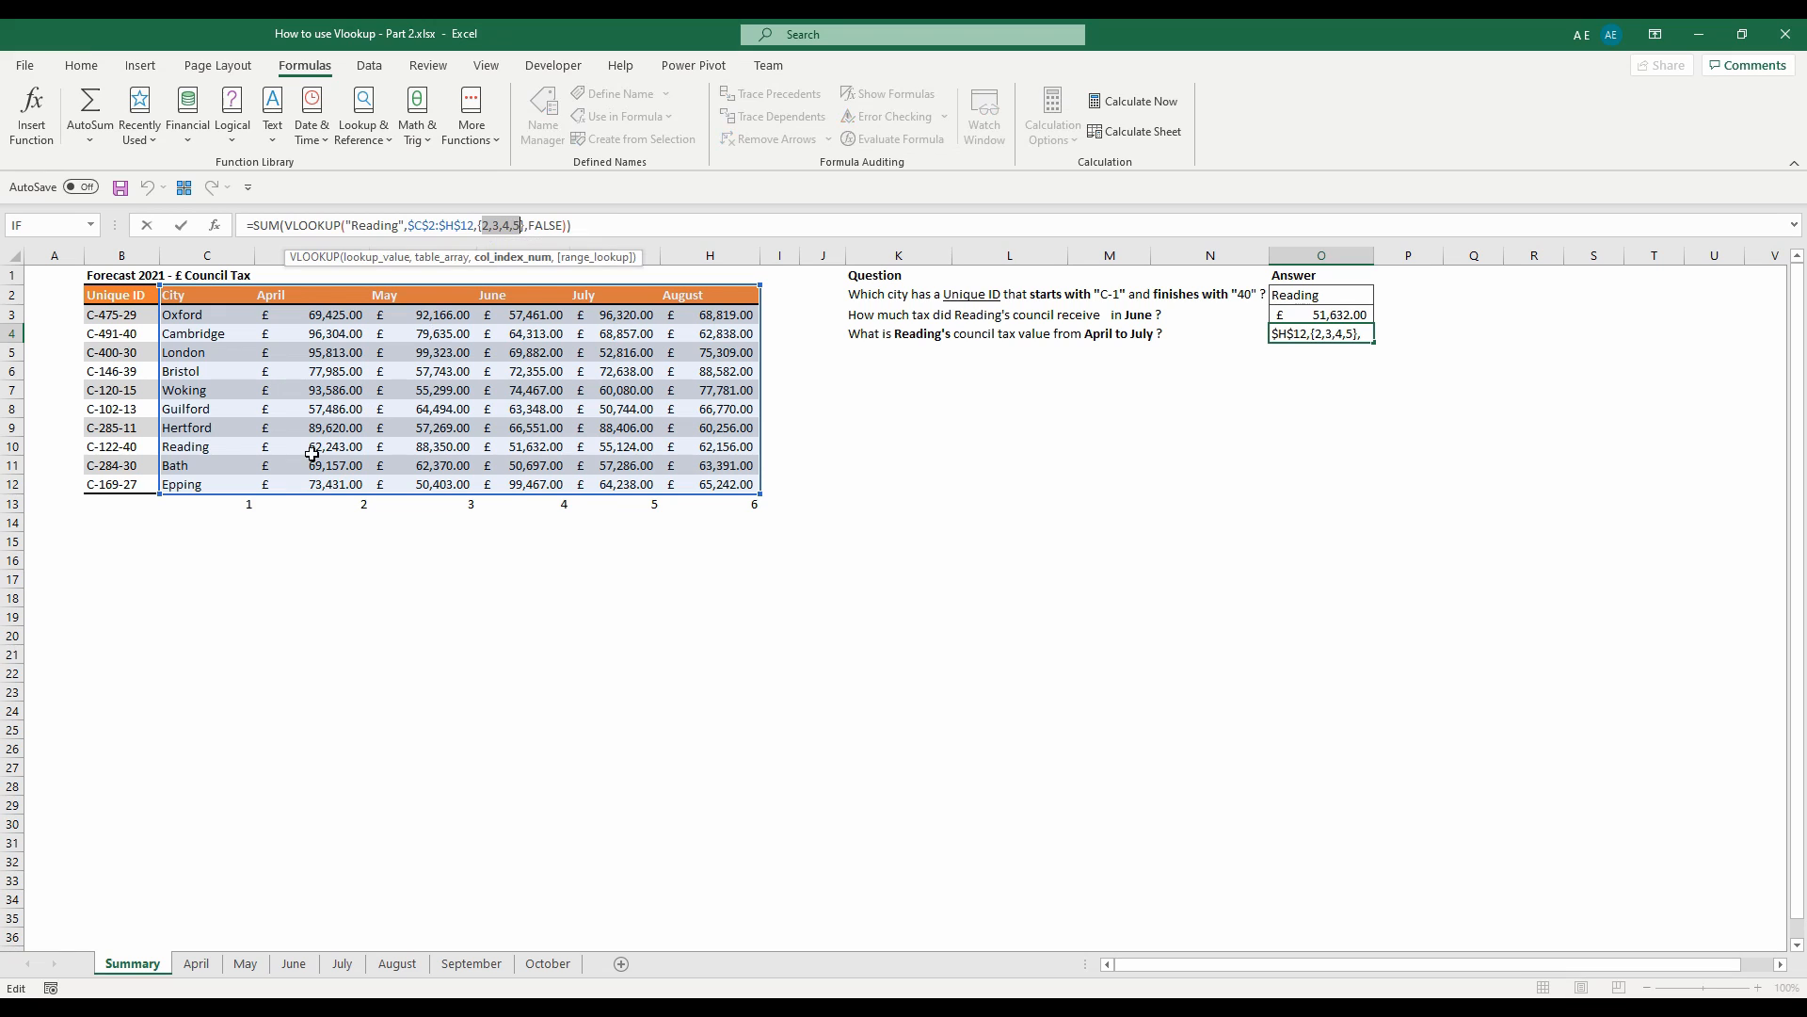